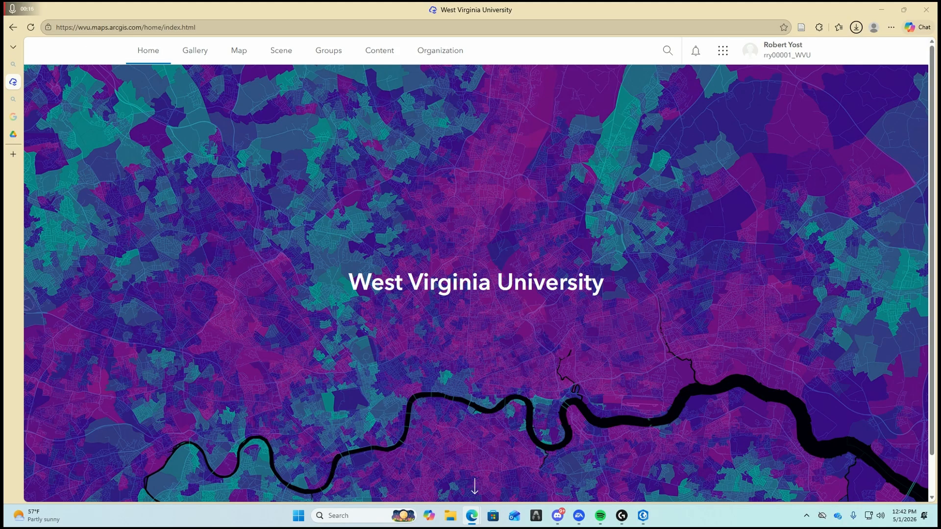
Step: Create a new map in Map Viewer and save it with the title "Exercise 11.1"
{"action": "left_click", "coordinate": [240, 53]}
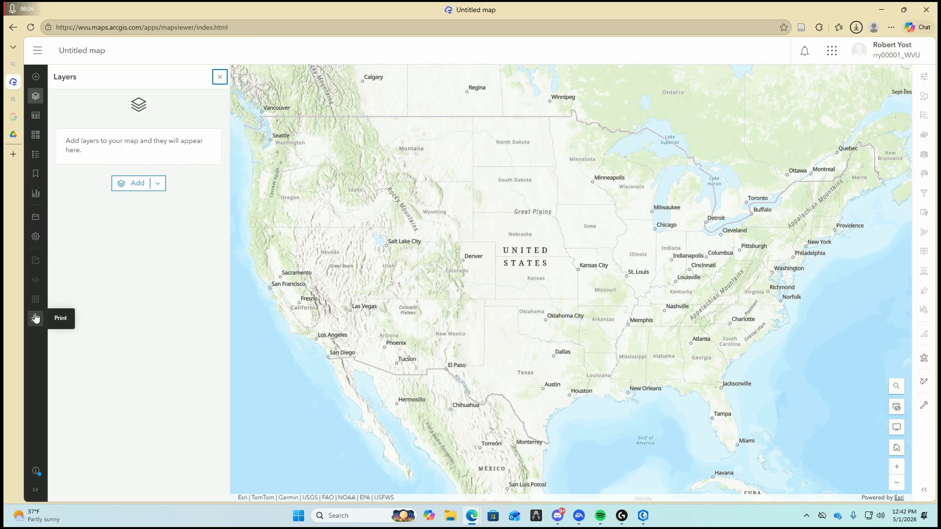
{"action": "left_click", "coordinate": [42, 222]}
{"action": "left_click", "coordinate": [93, 221]}
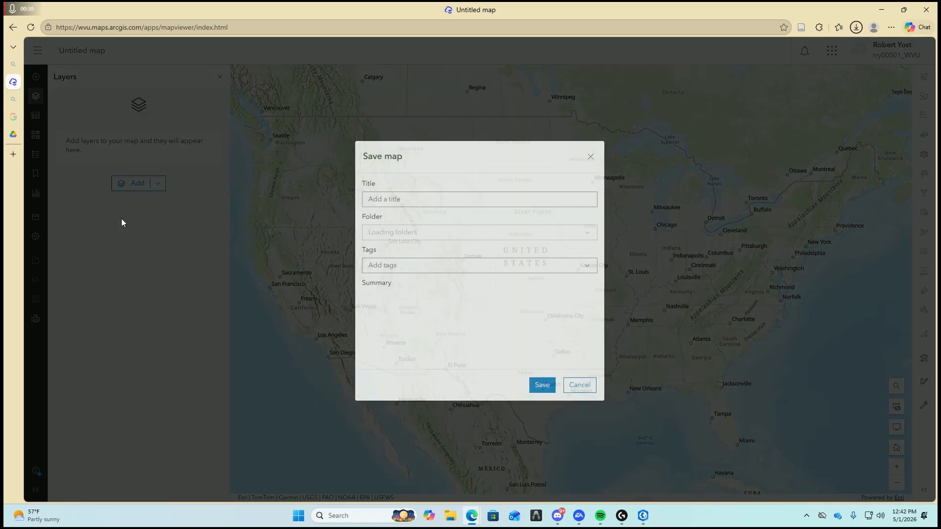
{"action": "left_click", "coordinate": [427, 199]}
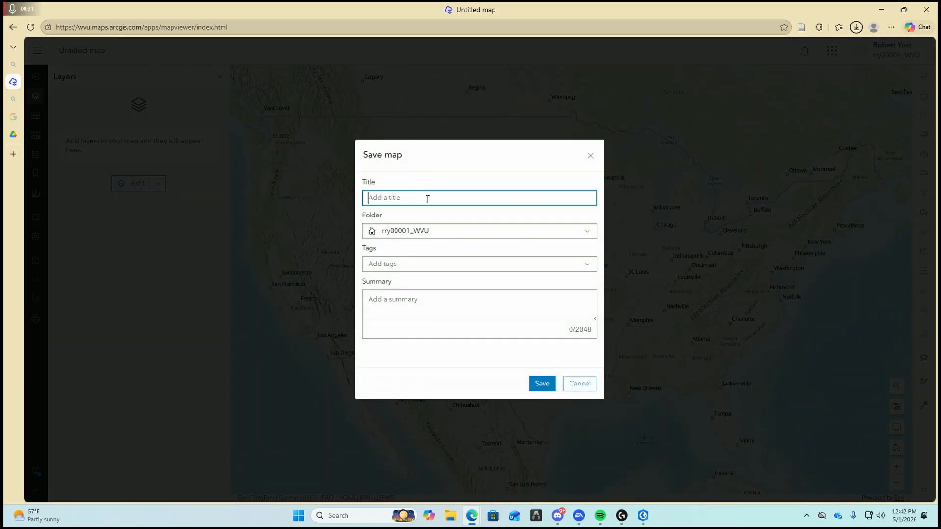
{"action": "type", "text": "Exercise 11.1"}
{"action": "right_click", "coordinate": [427, 199]}
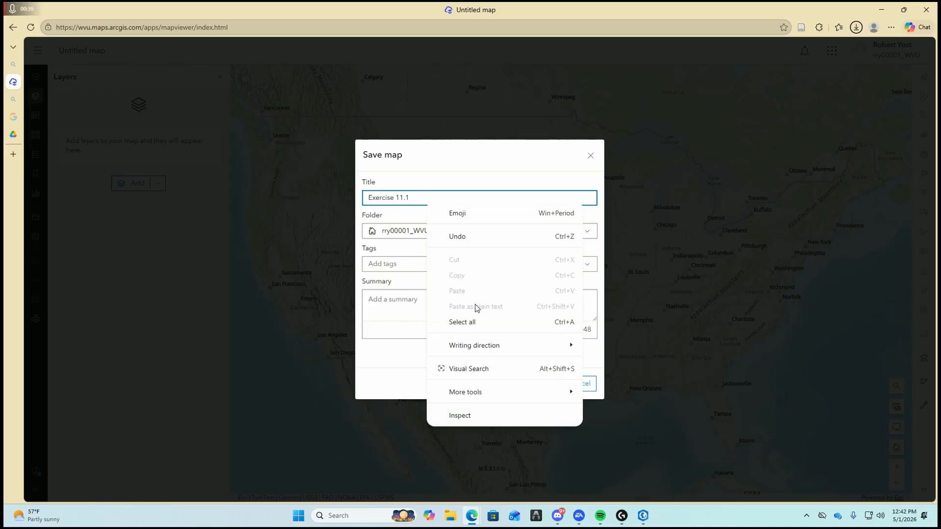
{"action": "left_click", "coordinate": [374, 365]}
{"action": "left_click", "coordinate": [540, 384]}
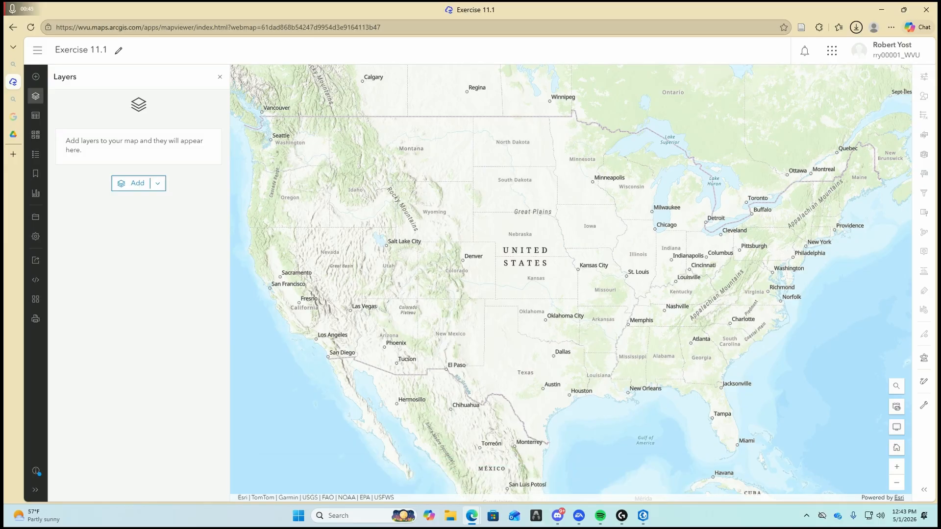
Step: Open the layer browser on my own content to look for a layer to add
{"action": "left_click", "coordinate": [36, 96]}
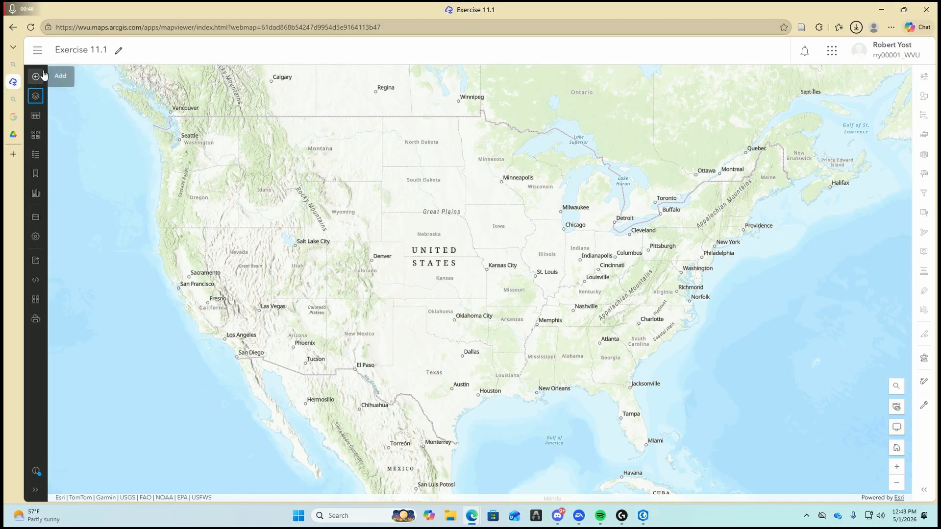
{"action": "left_click", "coordinate": [36, 76]}
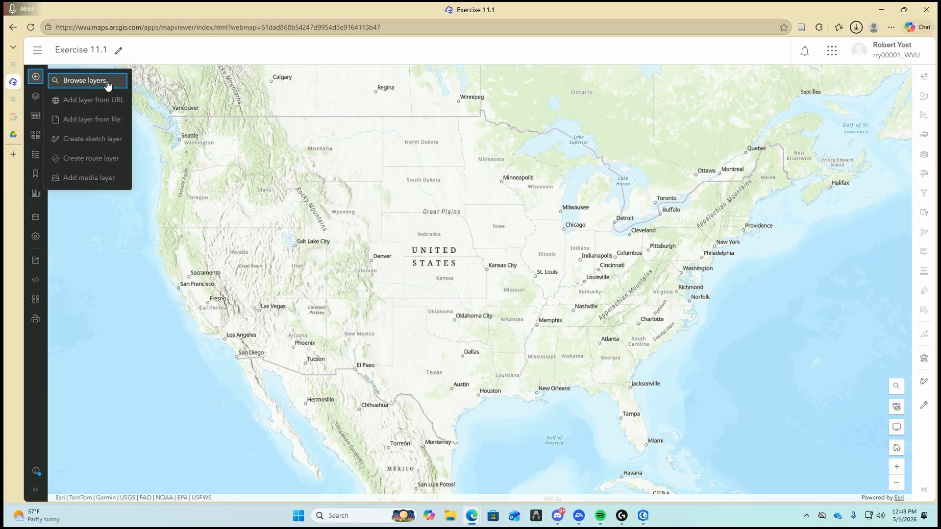
{"action": "left_click", "coordinate": [39, 81]}
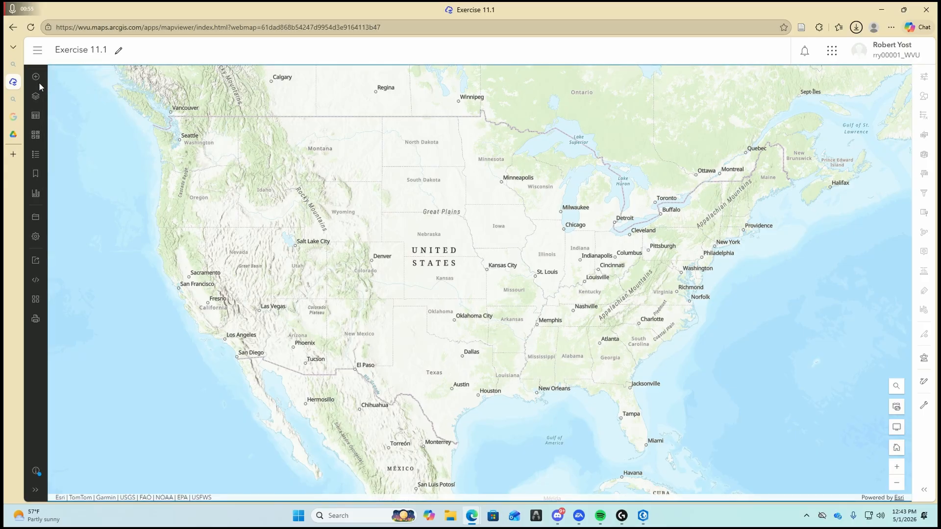
{"action": "left_click", "coordinate": [35, 95]}
{"action": "left_click", "coordinate": [132, 184]}
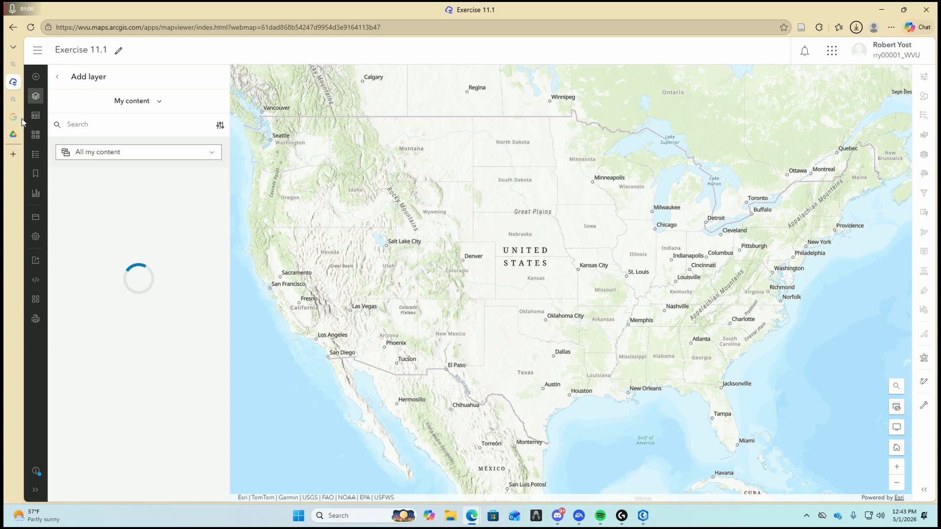
{"action": "left_click", "coordinate": [35, 96]}
{"action": "left_click", "coordinate": [35, 96]}
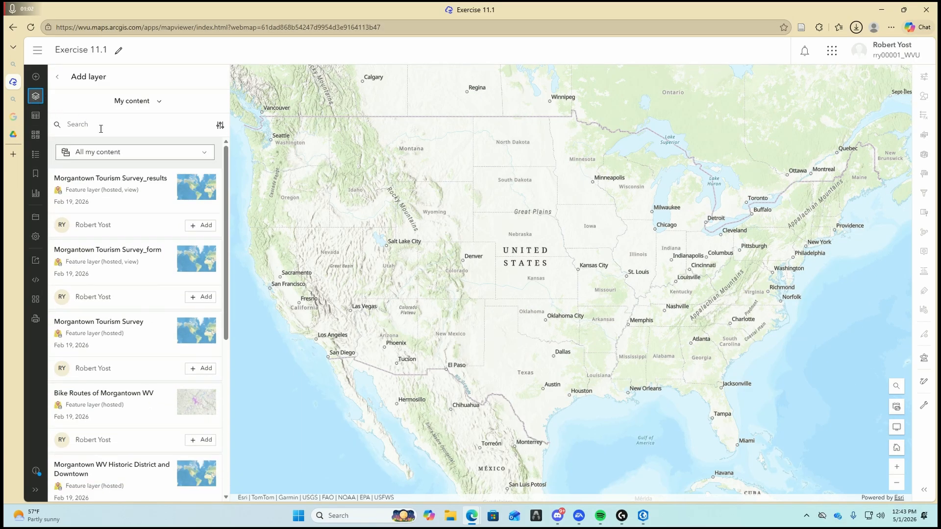
{"action": "left_click", "coordinate": [146, 152]}
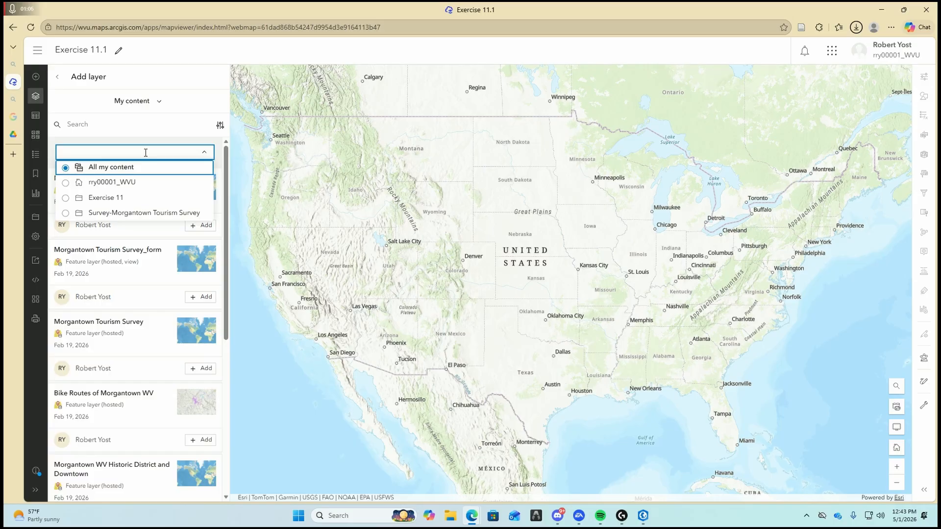
{"action": "type", "text": "Morgantow"}
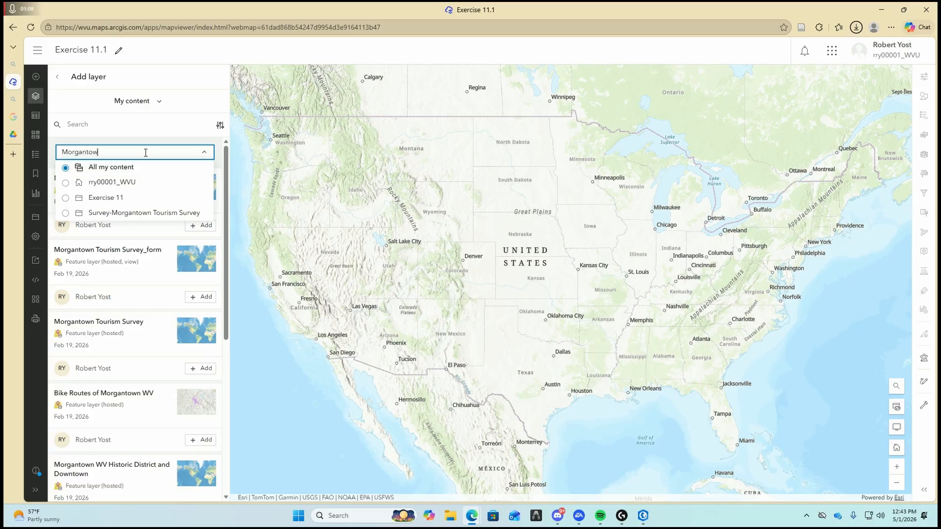
{"action": "type", "text": "n WV zoning"}
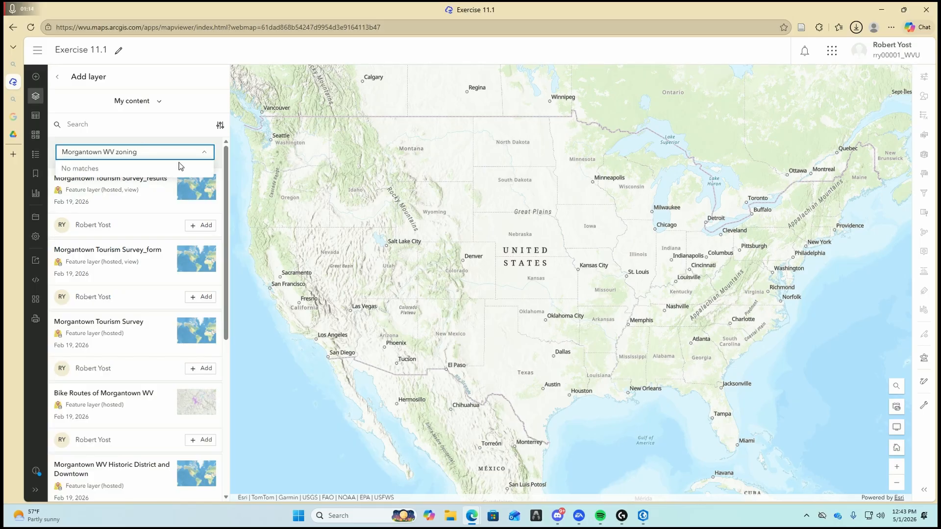
{"action": "type", "text": "V"}
{"action": "key", "text": "BackSpace"}
{"action": "key", "text": "BackSpace"}
{"action": "key", "text": "BackSpace"}
{"action": "key", "text": "BackSpace"}
{"action": "key", "text": "BackSpace"}
{"action": "key", "text": "BackSpace"}
{"action": "key", "text": "BackSpace"}
{"action": "key", "text": "BackSpace"}
{"action": "key", "text": "BackSpace"}
{"action": "key", "text": "BackSpace"}
{"action": "key", "text": "BackSpace"}
{"action": "key", "text": "BackSpace"}
{"action": "key", "text": "BackSpace"}
{"action": "key", "text": "Escape"}
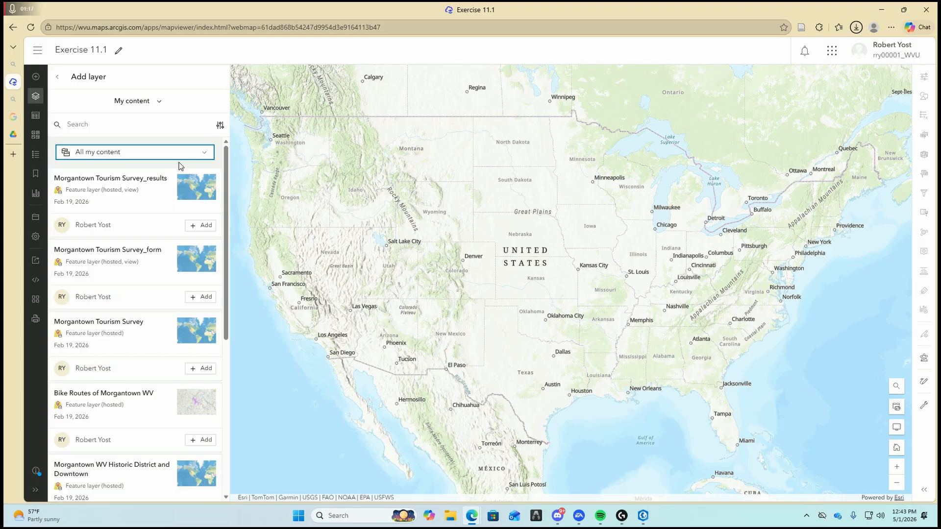
Step: Search my content for layers matching "Morgantown Zoning"
{"action": "left_click", "coordinate": [119, 121]}
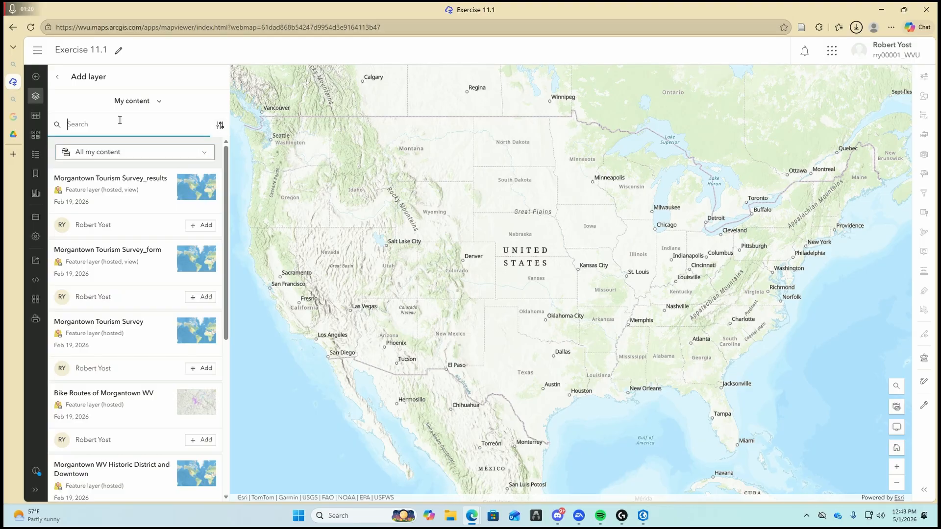
{"action": "type", "text": "Morgantown"}
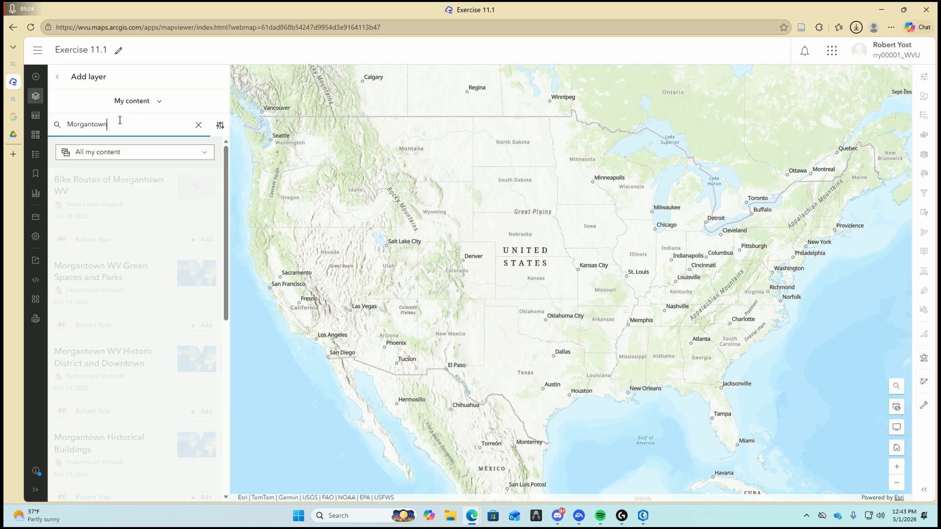
{"action": "type", "text": " W"}
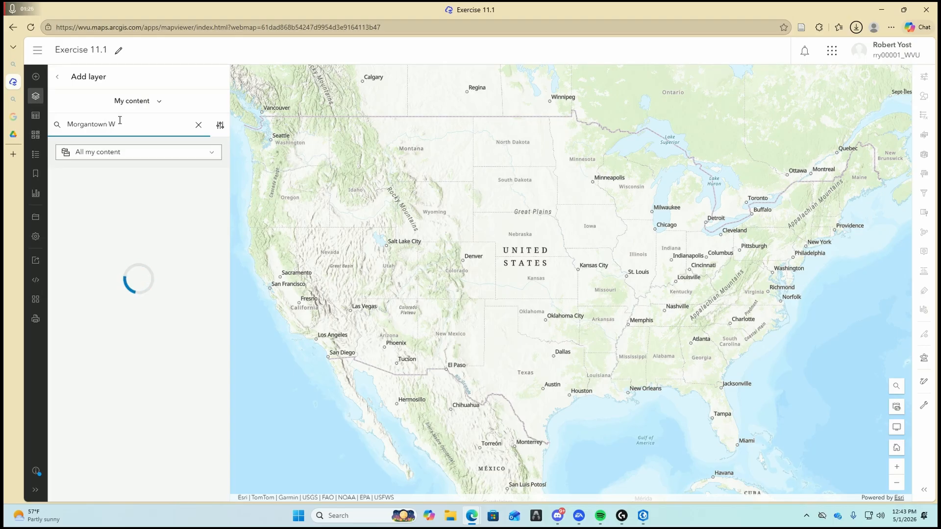
{"action": "type", "text": "V zo"}
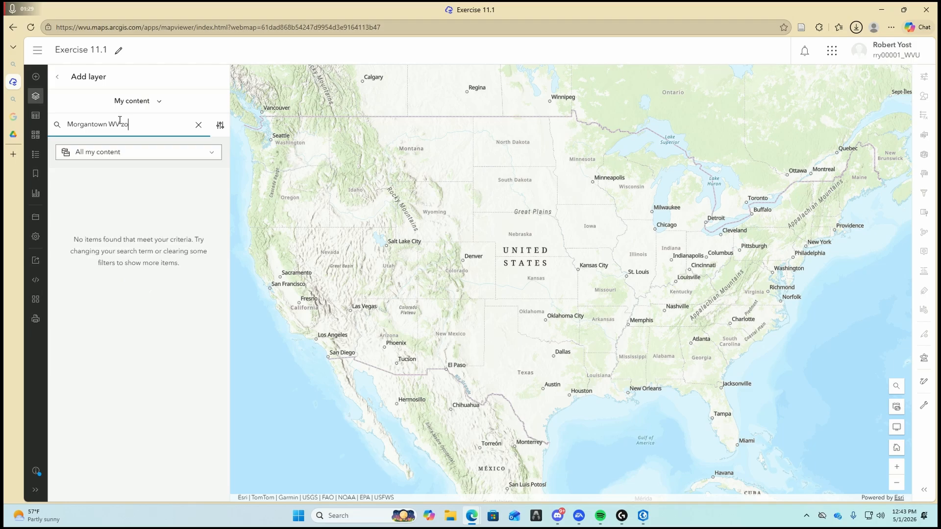
{"action": "key", "text": "BackSpace"}
{"action": "key", "text": "BackSpace"}
{"action": "key", "text": "BackSpace"}
{"action": "key", "text": "BackSpace"}
{"action": "key", "text": "BackSpace"}
{"action": "key", "text": "BackSpace"}
{"action": "key", "text": "BackSpace"}
{"action": "key", "text": "BackSpace"}
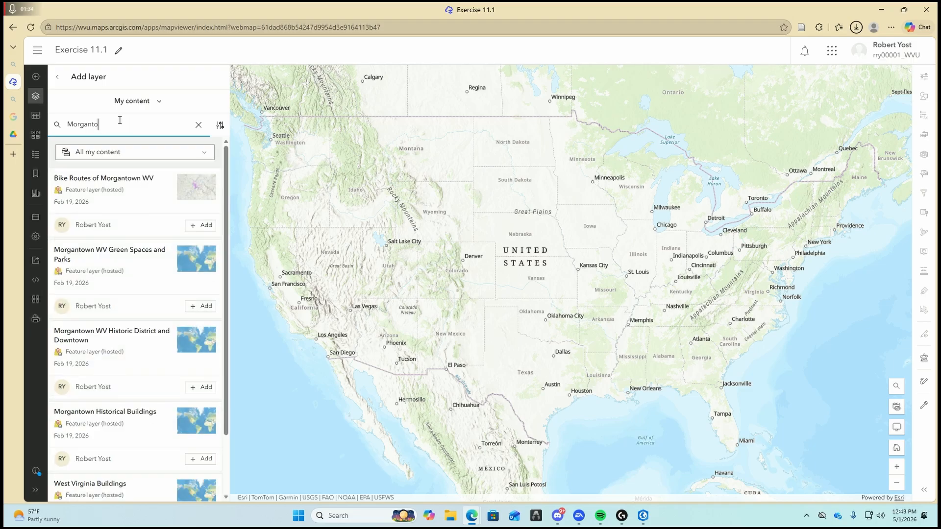
{"action": "type", "text": "wn Zoning"}
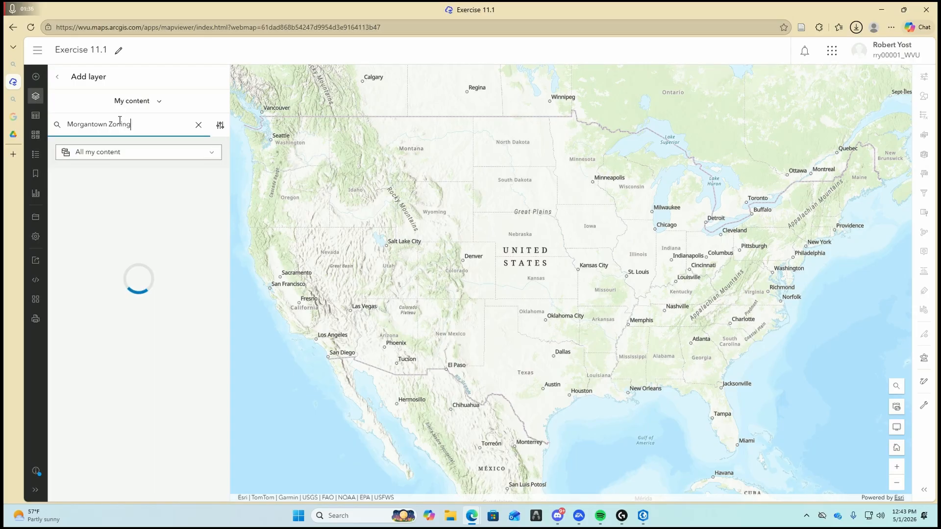
Step: Restrict the search to the Survey-Morgantown Tourism Survey folder, and switch the search source to ArcGIS Online
{"action": "left_click", "coordinate": [205, 153]}
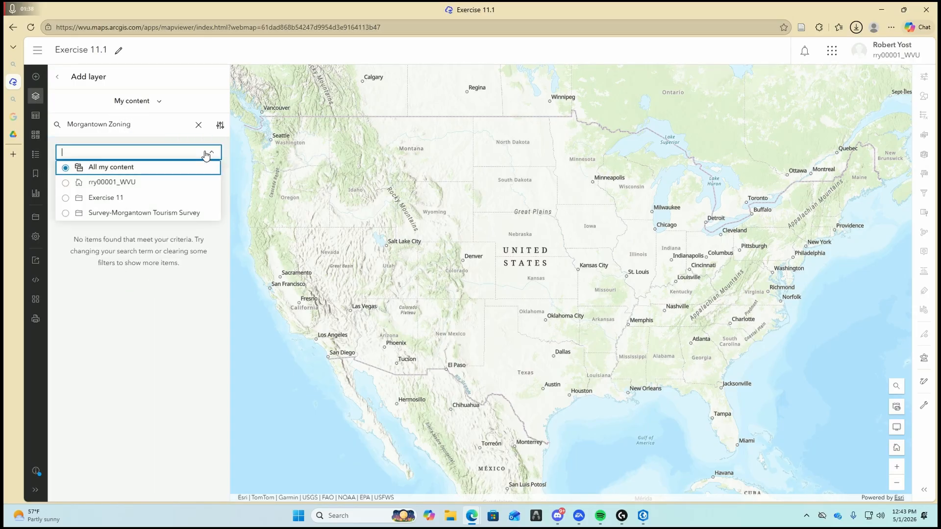
{"action": "left_click", "coordinate": [151, 213]}
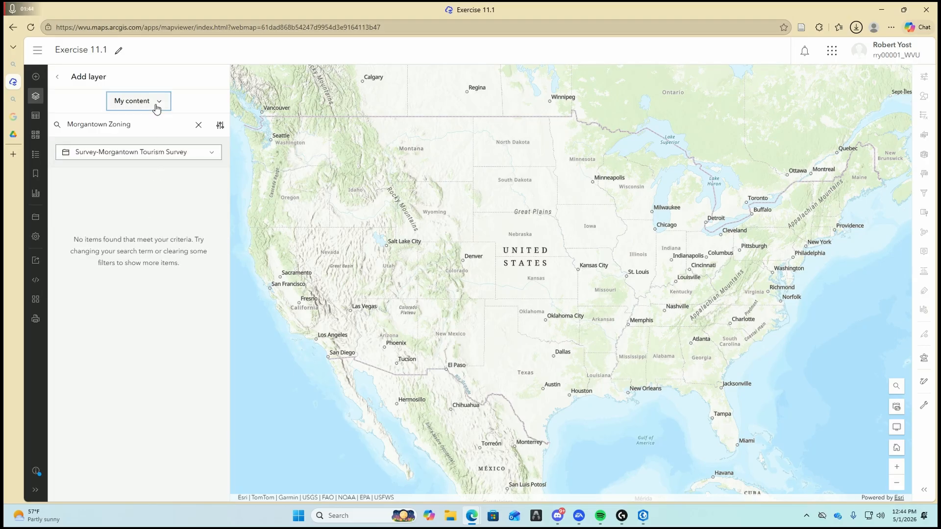
{"action": "left_click", "coordinate": [154, 102]}
{"action": "left_click", "coordinate": [163, 203]}
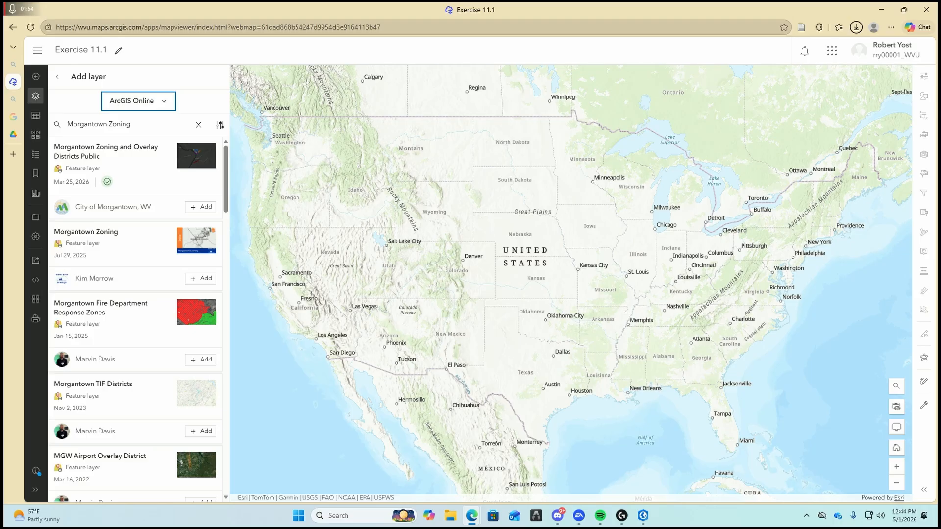
Step: Add the City of Morgantown's "Morgantown Zoning and Overlay Districts Public" feature layer to the map
{"action": "scroll", "coordinate": [132, 330], "scroll_direction": "down", "scroll_amount": 2}
{"action": "scroll", "coordinate": [147, 321], "scroll_direction": "up", "scroll_amount": 2}
{"action": "left_click", "coordinate": [204, 206]}
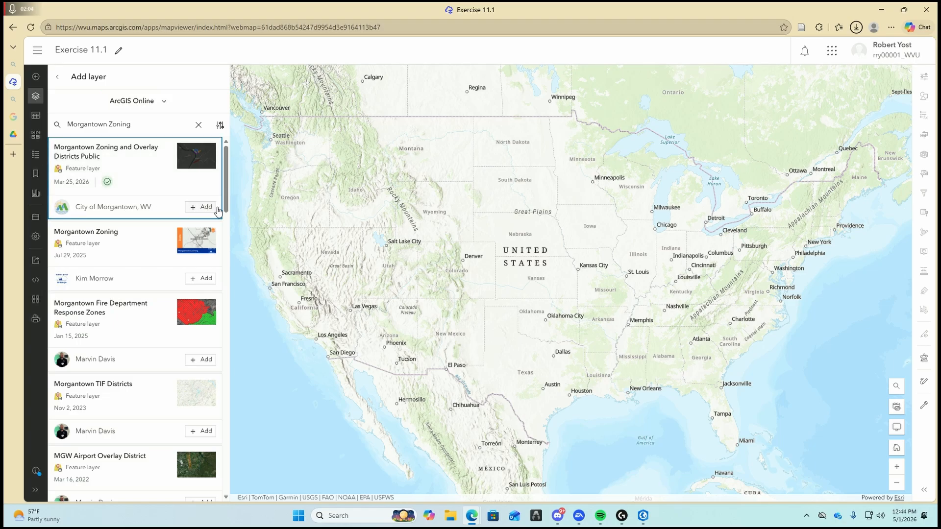
{"action": "left_click", "coordinate": [216, 208]}
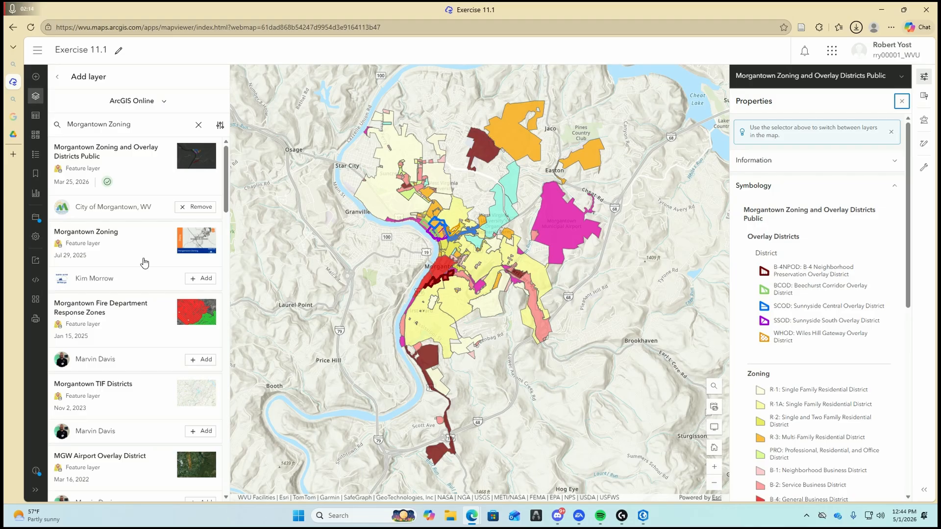
Step: Return to the map's layer list and remove the Morgantown Zoning and Overlay Districts Public layer
{"action": "left_click_drag", "start_coordinate": [447, 260], "coordinate": [393, 291]}
{"action": "scroll", "coordinate": [393, 291], "scroll_direction": "up", "scroll_amount": 1}
{"action": "scroll", "coordinate": [393, 291], "scroll_direction": "down", "scroll_amount": 1}
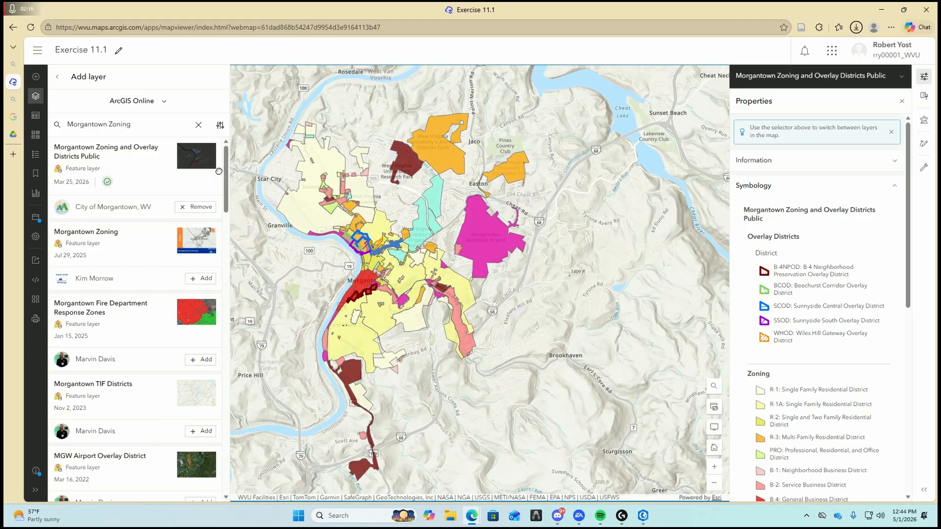
{"action": "left_click", "coordinate": [36, 97]}
{"action": "left_click", "coordinate": [36, 98]}
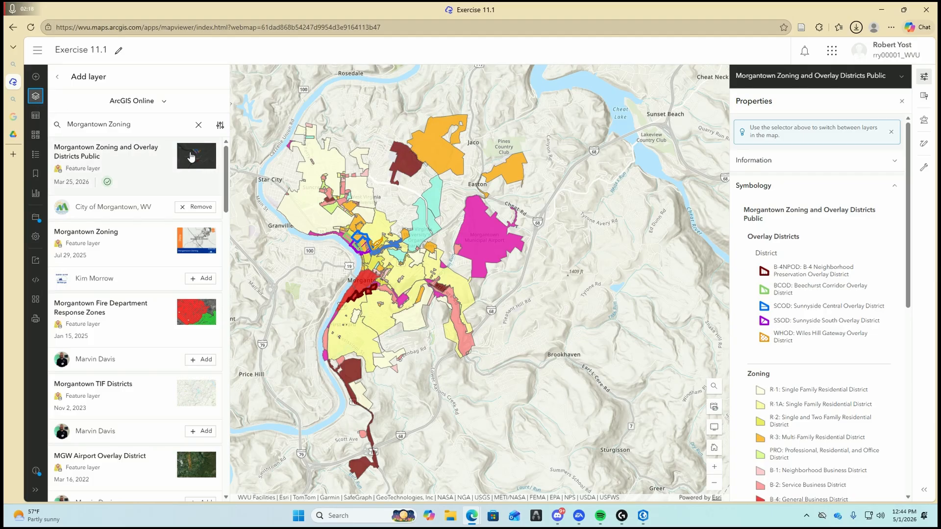
{"action": "left_click", "coordinate": [198, 125]}
{"action": "left_click", "coordinate": [57, 77]}
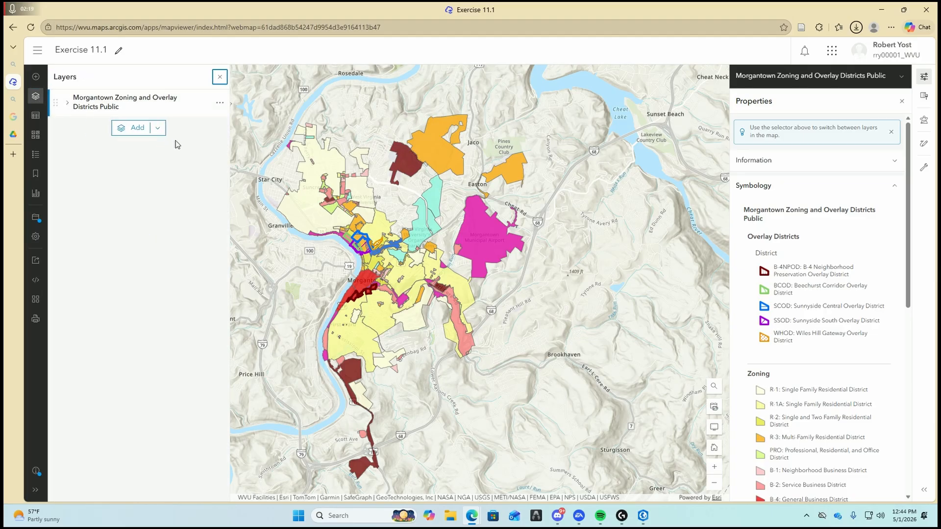
{"action": "left_click", "coordinate": [219, 103]}
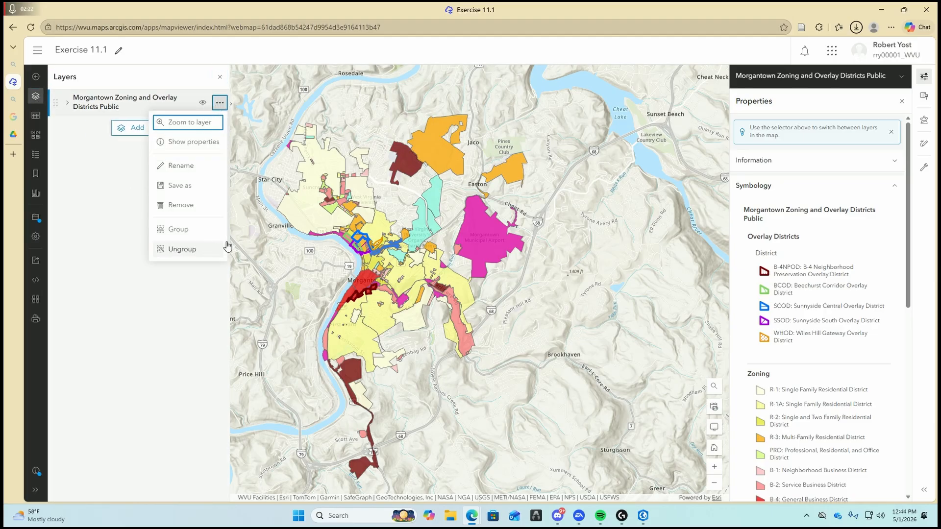
{"action": "left_click", "coordinate": [201, 210]}
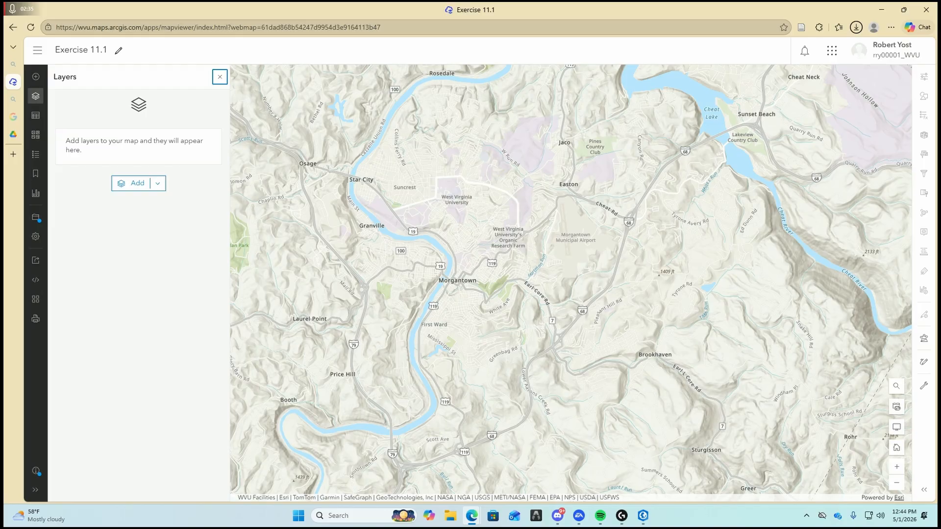
{"action": "left_click", "coordinate": [161, 183]}
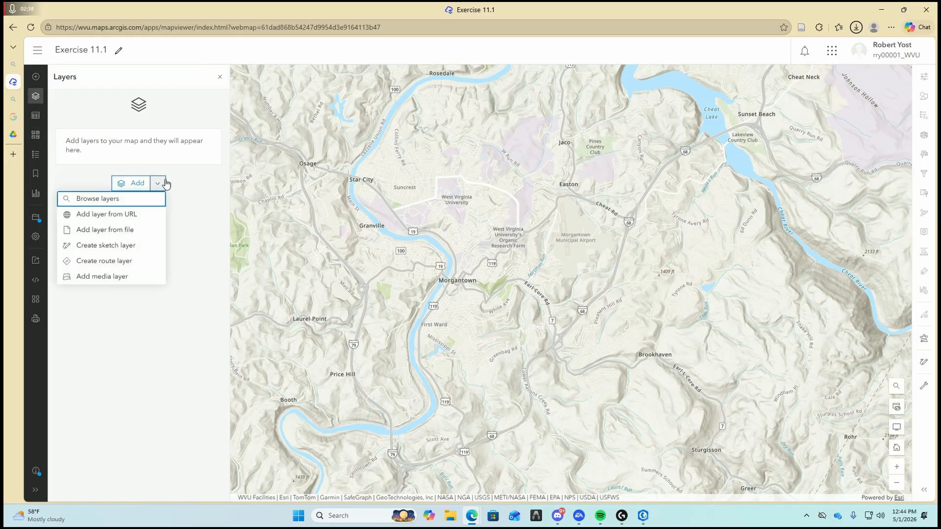
{"action": "left_click", "coordinate": [124, 216]}
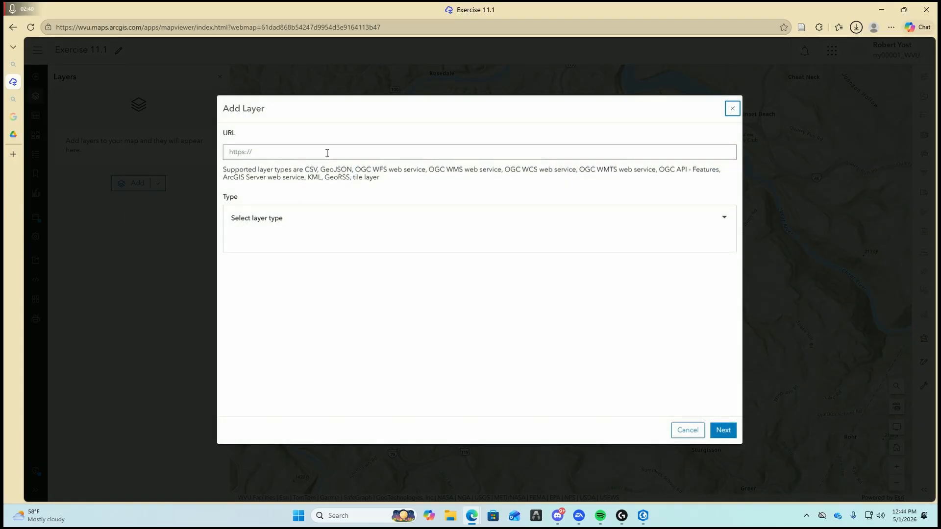
{"action": "left_click", "coordinate": [328, 152]}
{"action": "left_click", "coordinate": [319, 154]}
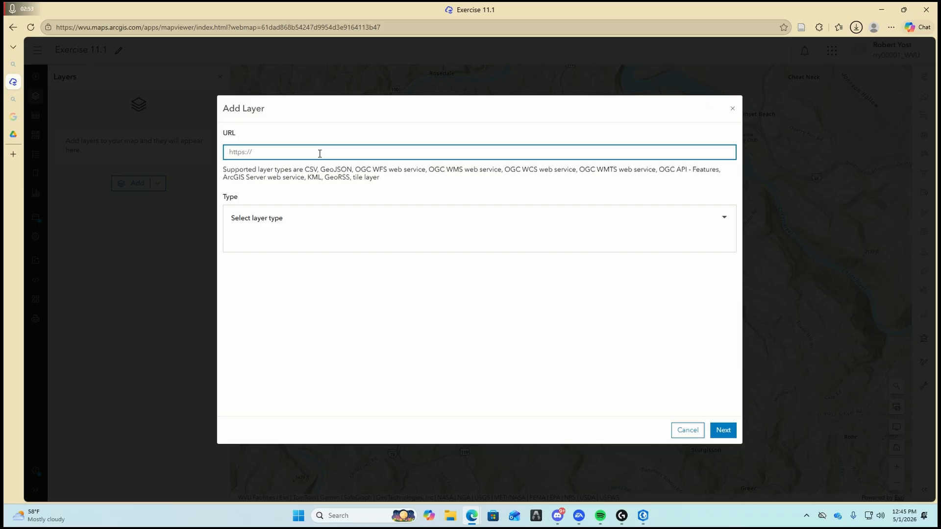
{"action": "type", "text": "htt"}
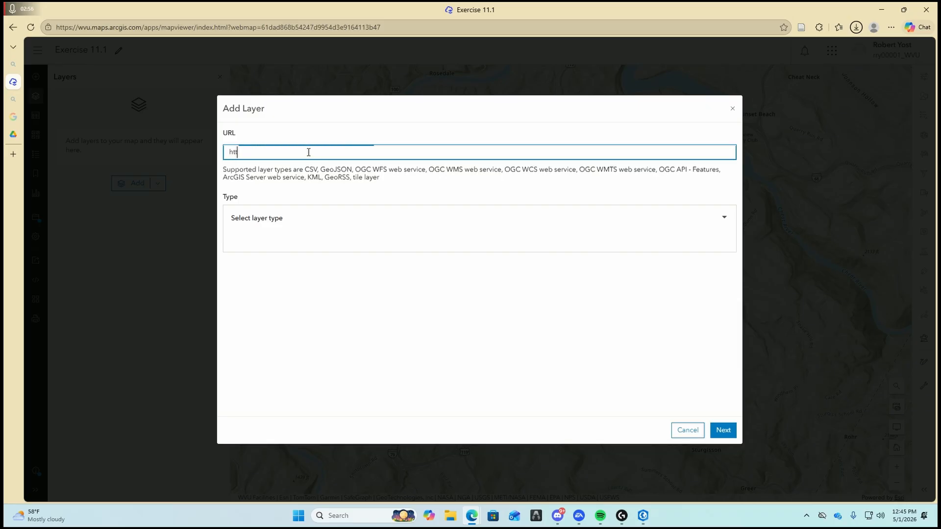
{"action": "type", "text": "ps://"}
{"action": "type", "text": "mapservices.nps.gov/arcgis/rest/services/Monumentation/NPSMonumentation/FeatureServer"}
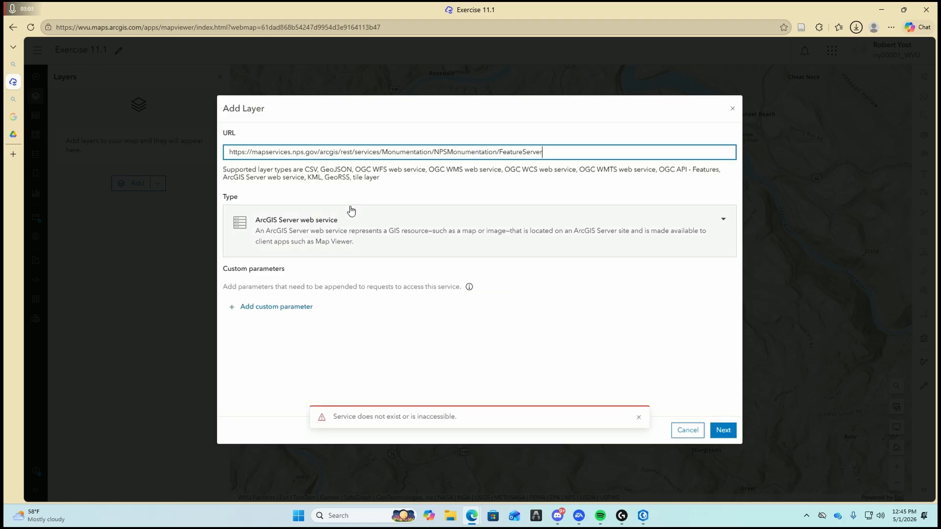
Step: Try to load the NPSMonumentation service as an ArcGIS Server web service, and close the Add Layer dialog
{"action": "left_click", "coordinate": [437, 233]}
{"action": "scroll", "coordinate": [407, 267], "scroll_direction": "down", "scroll_amount": 6}
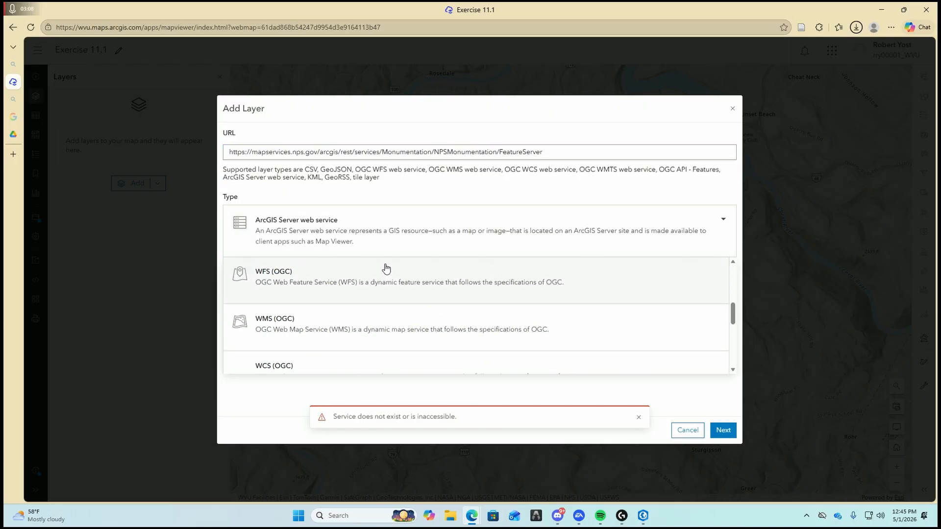
{"action": "scroll", "coordinate": [384, 267], "scroll_direction": "up", "scroll_amount": 4}
{"action": "key", "text": "alt+Tab"}
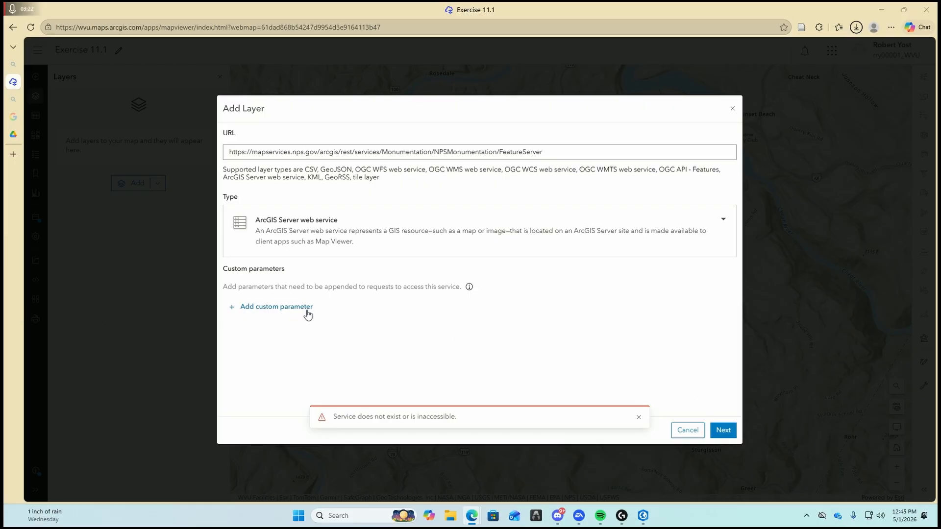
{"action": "left_click", "coordinate": [724, 428]}
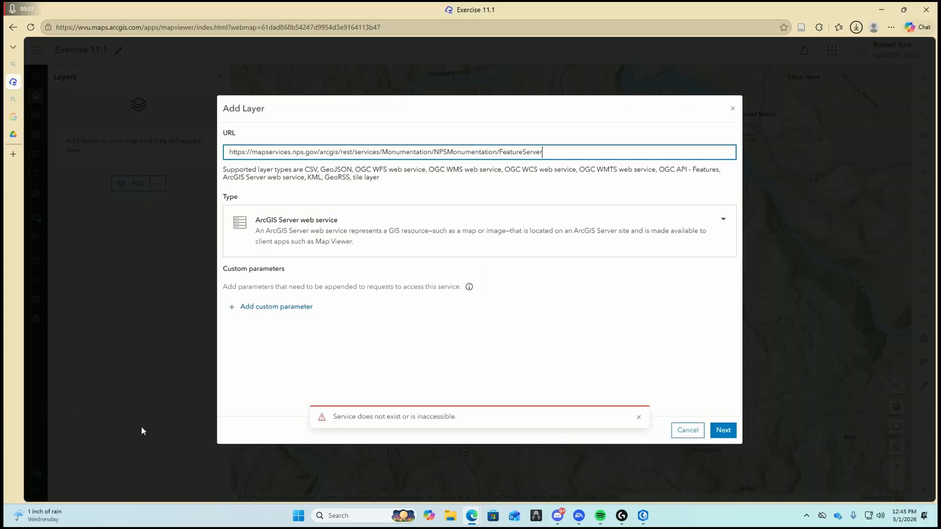
{"action": "left_click", "coordinate": [639, 417]}
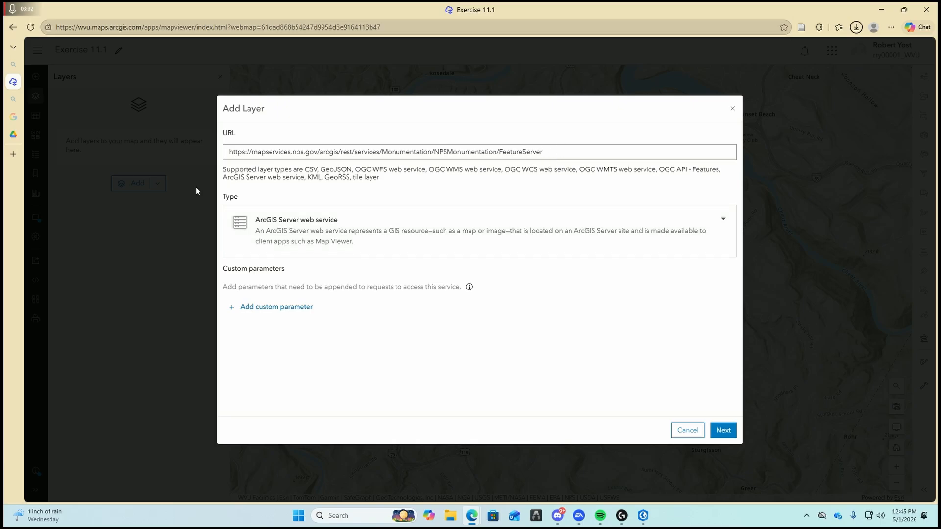
{"action": "left_click_drag", "start_coordinate": [554, 152], "coordinate": [203, 171]}
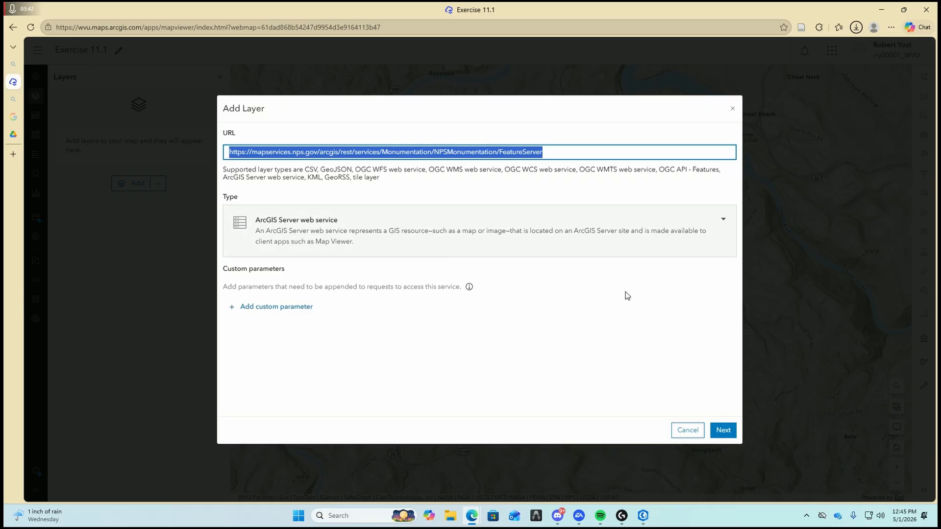
{"action": "left_click", "coordinate": [723, 431]}
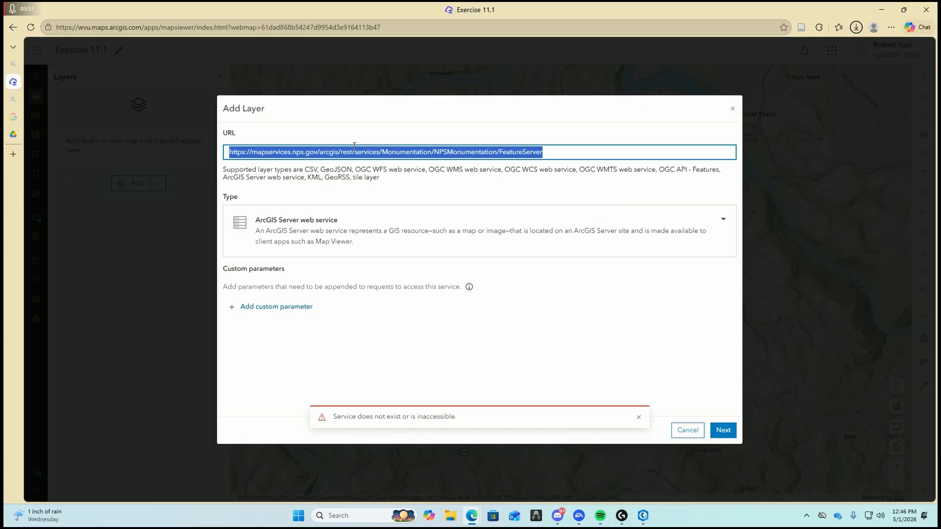
{"action": "left_click", "coordinate": [730, 110]}
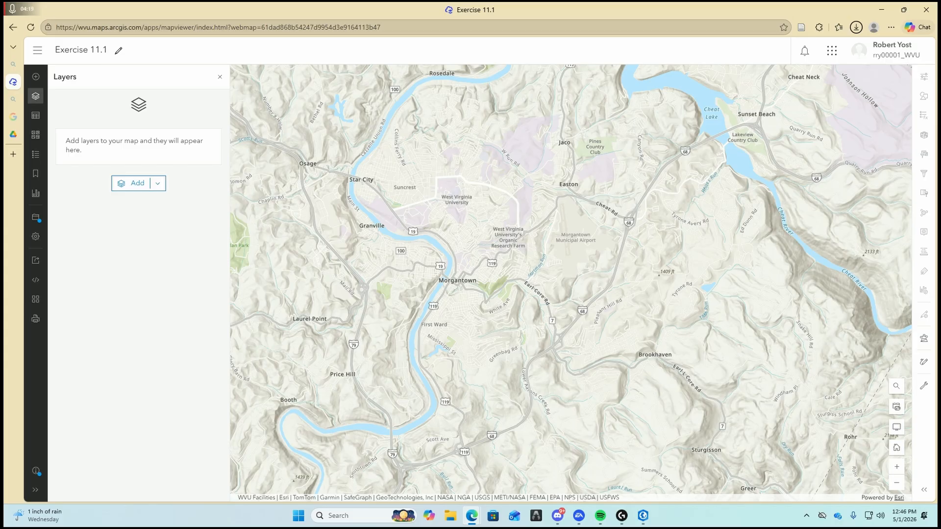
{"action": "left_click", "coordinate": [134, 185]}
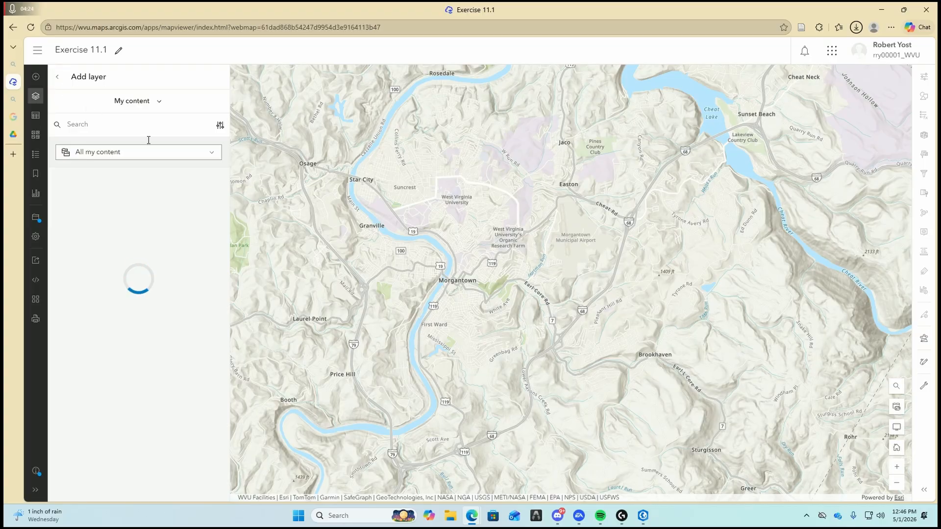
{"action": "left_click", "coordinate": [151, 102]}
{"action": "left_click", "coordinate": [151, 99]}
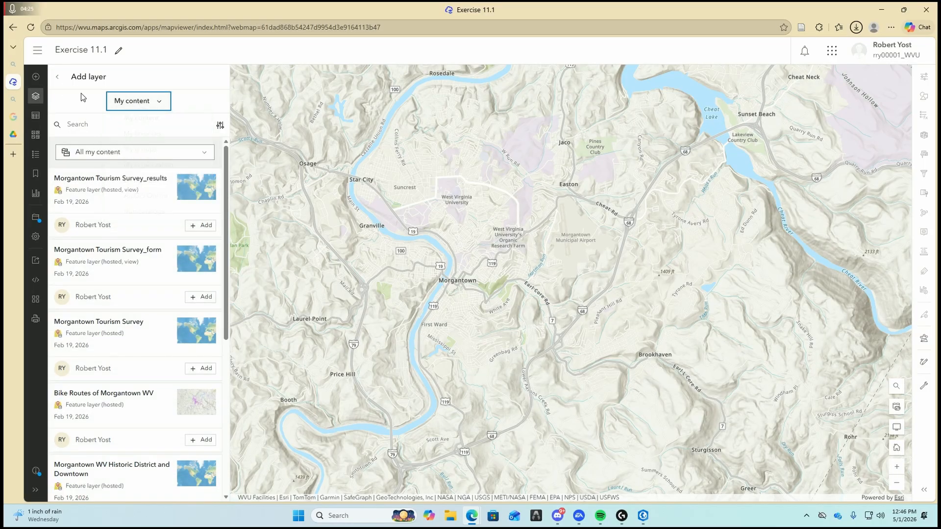
{"action": "left_click", "coordinate": [57, 77]}
Step: Start adding a layer from a file on this device and browse to the Exercise_11 Data folder under GIS550 on the E: drive
{"action": "left_click", "coordinate": [157, 183]}
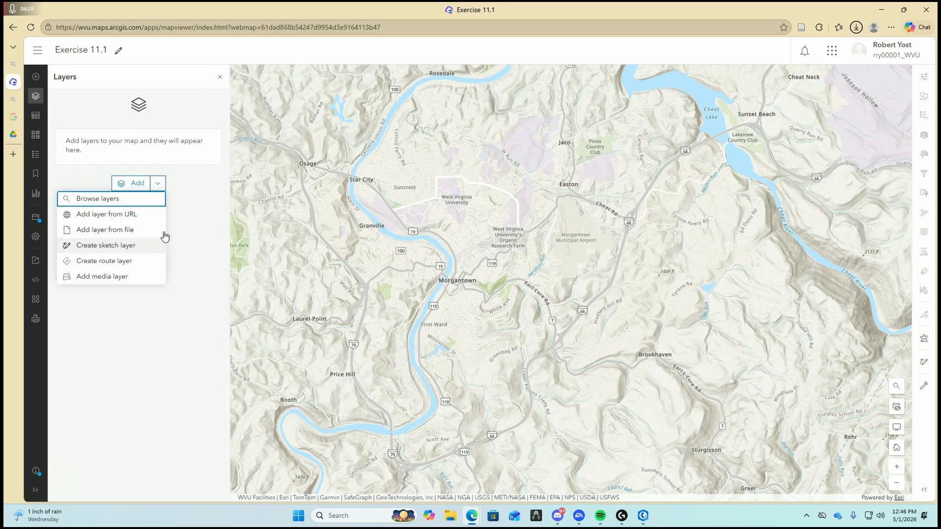
{"action": "left_click", "coordinate": [134, 231]}
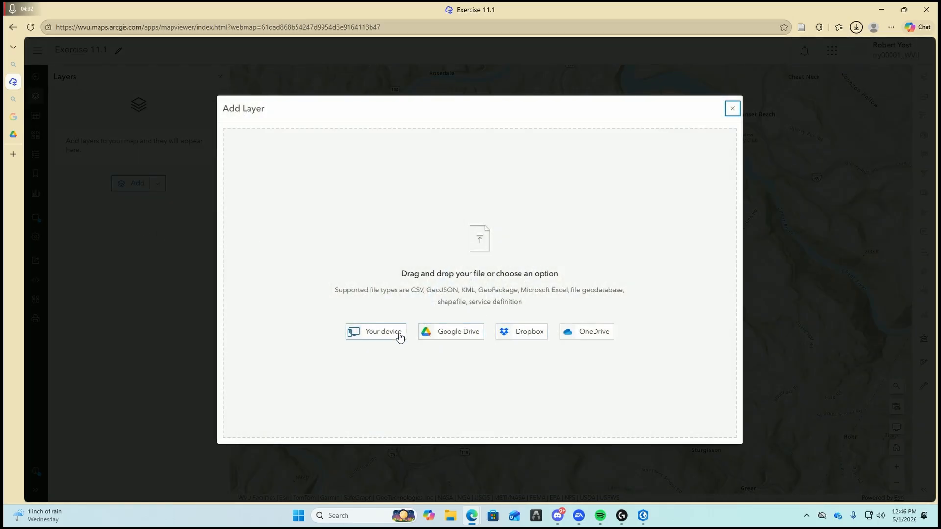
{"action": "left_click", "coordinate": [378, 337]}
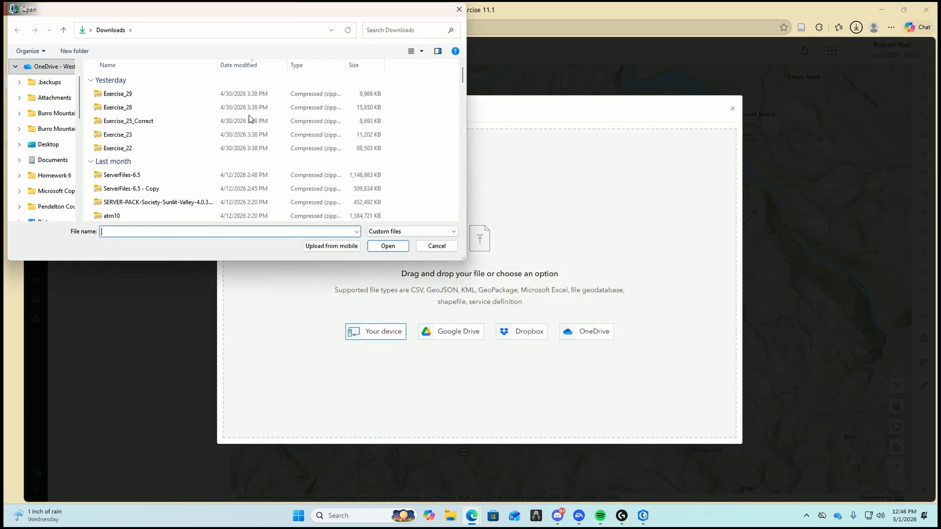
{"action": "left_click_drag", "start_coordinate": [271, 8], "coordinate": [637, 85]}
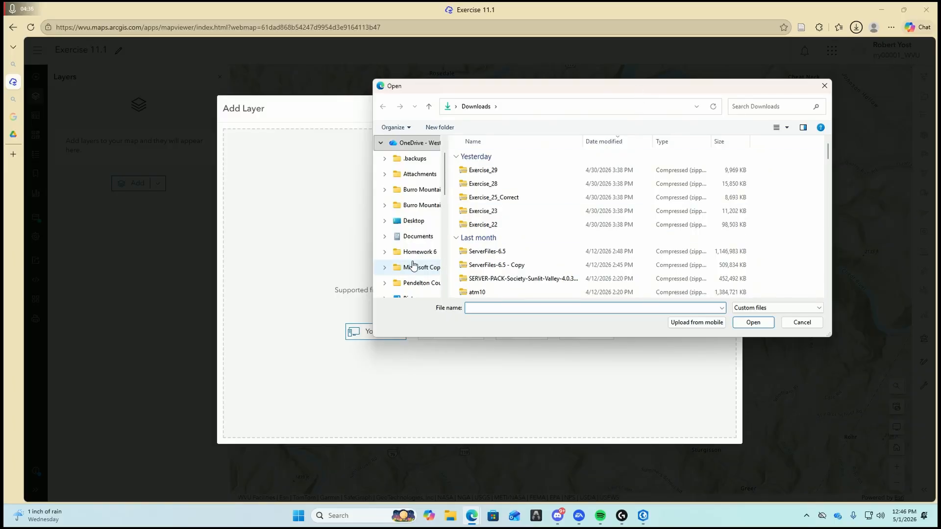
{"action": "scroll", "coordinate": [413, 258], "scroll_direction": "down", "scroll_amount": 2}
{"action": "scroll", "coordinate": [413, 259], "scroll_direction": "down", "scroll_amount": 4}
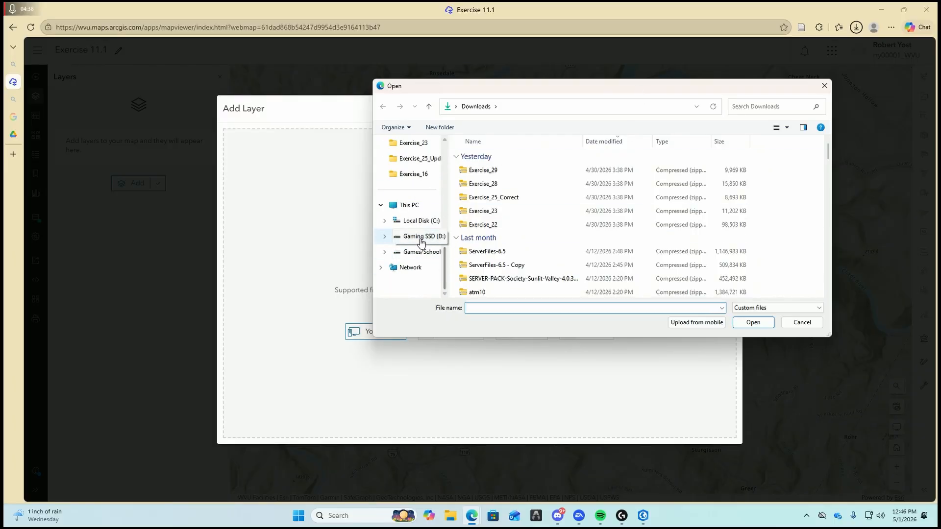
{"action": "left_click", "coordinate": [421, 251]}
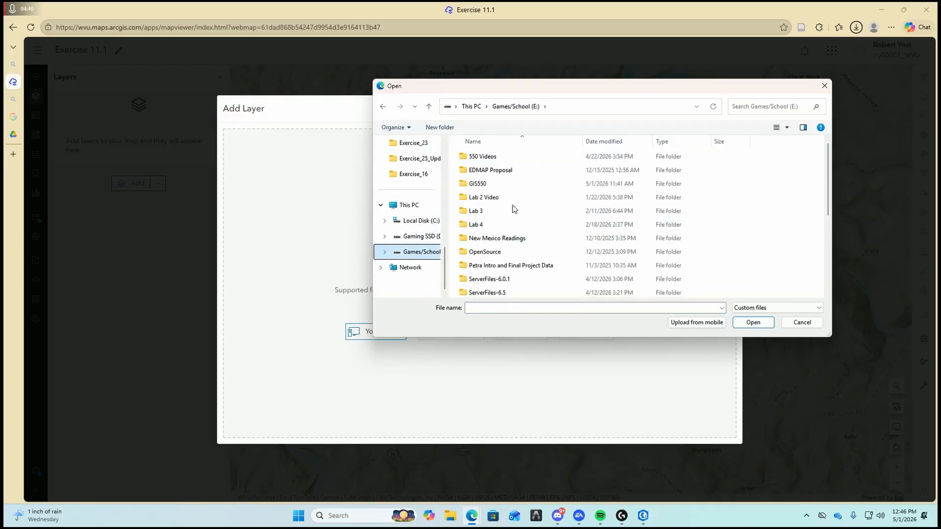
{"action": "double_click", "coordinate": [493, 185]}
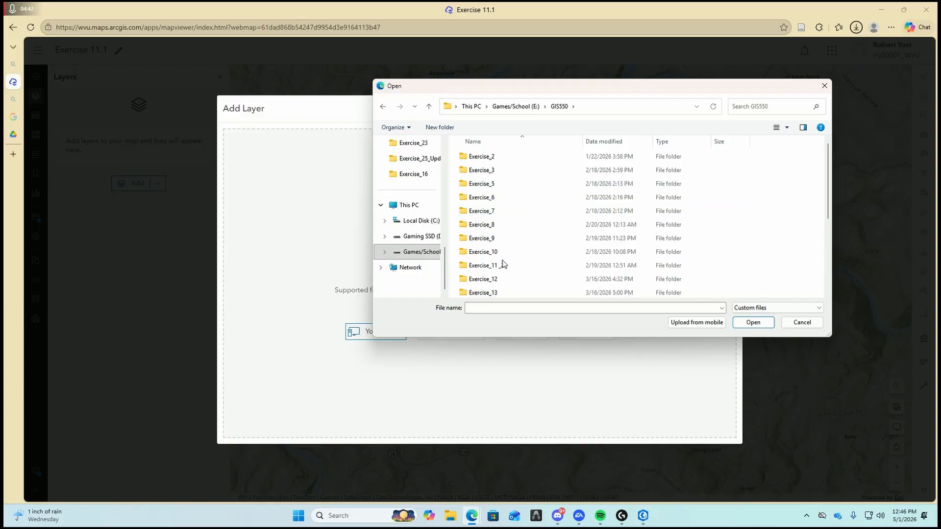
{"action": "double_click", "coordinate": [487, 265]}
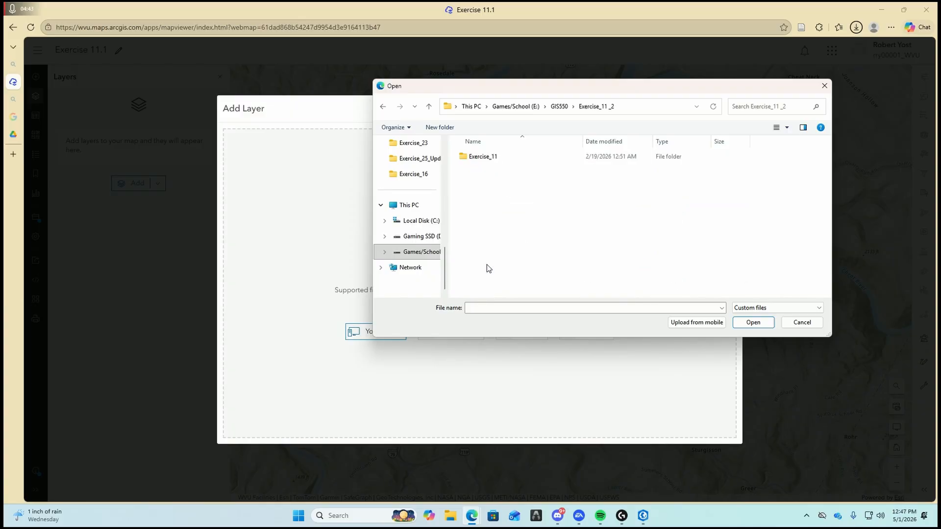
{"action": "double_click", "coordinate": [506, 157]}
{"action": "double_click", "coordinate": [513, 157]}
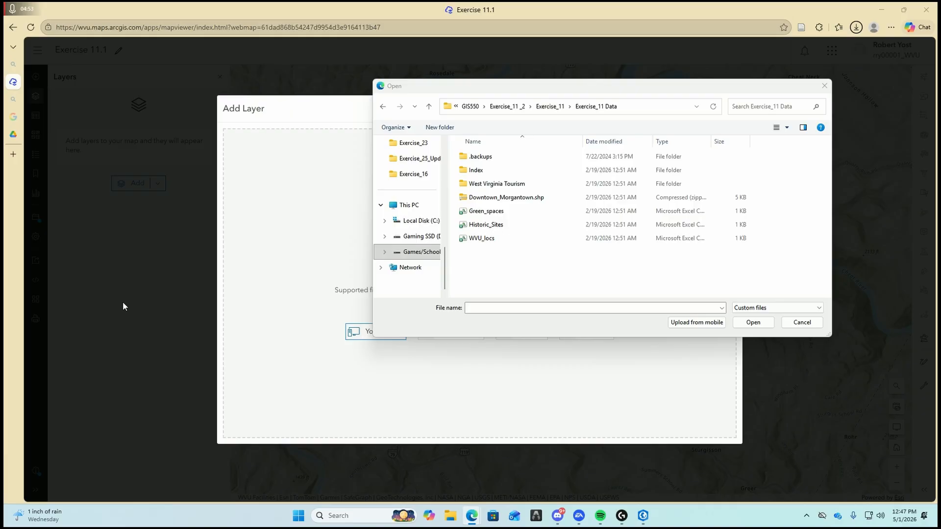
Step: Choose the Green_spaces CSV file as the source for the new layer
{"action": "left_click", "coordinate": [500, 214]}
{"action": "left_click", "coordinate": [500, 224]}
{"action": "left_click", "coordinate": [508, 238]}
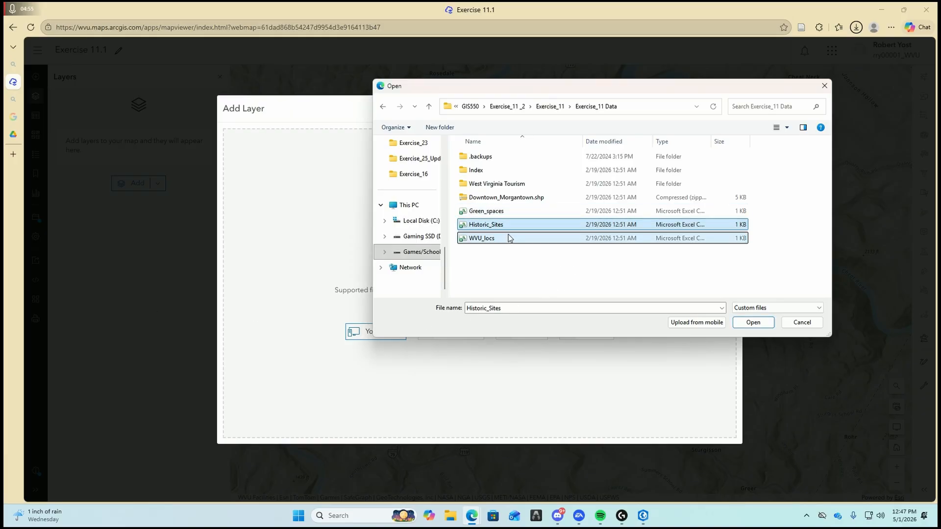
{"action": "left_click", "coordinate": [499, 211]}
{"action": "left_click", "coordinate": [749, 322]}
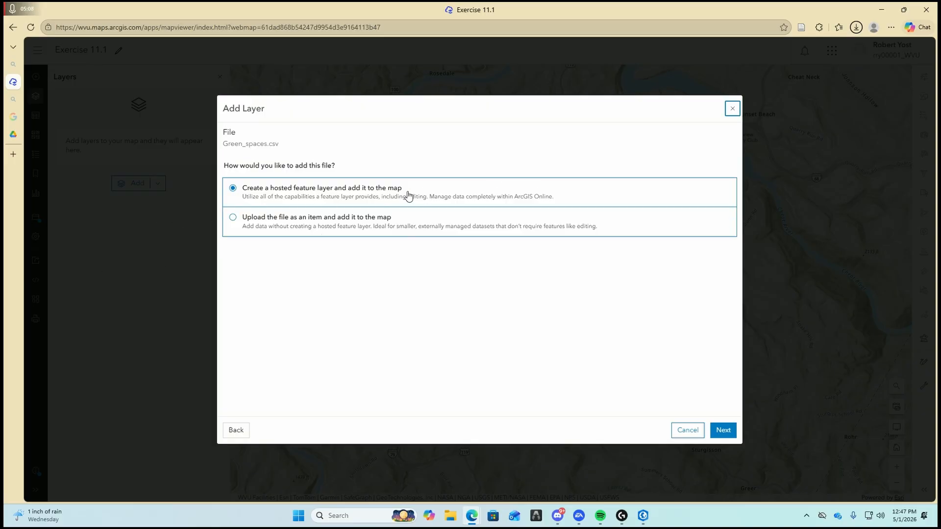
Step: Set the file up as a hosted feature layer with the Name, Address and Website fields, located by the single Address field
{"action": "left_click", "coordinate": [722, 429]}
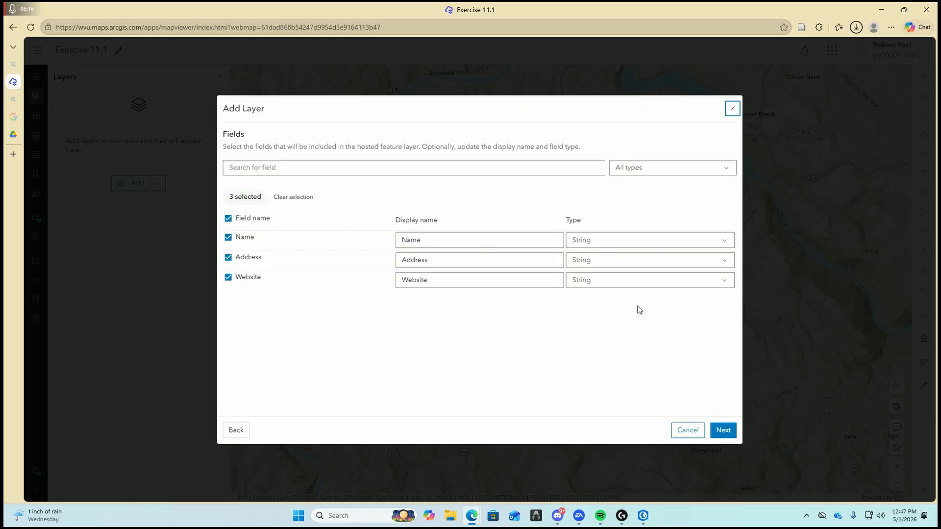
{"action": "left_click", "coordinate": [722, 430]}
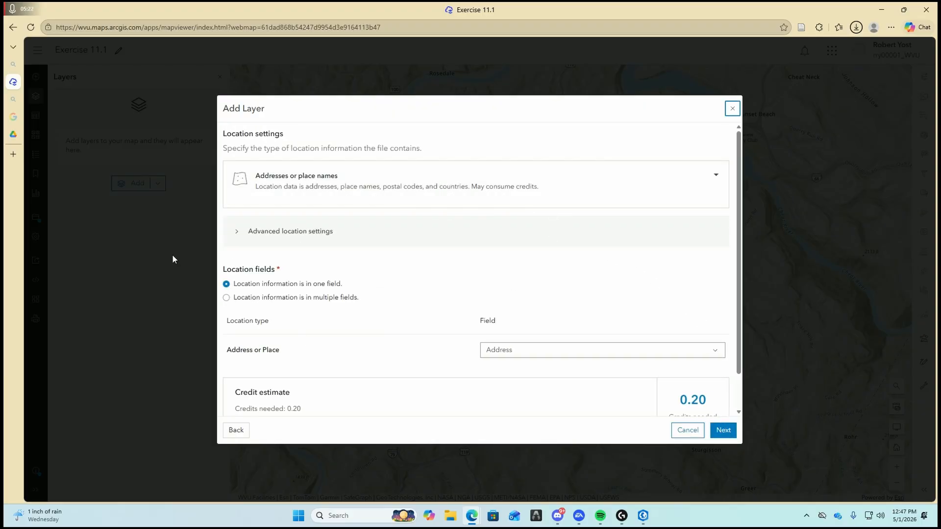
{"action": "scroll", "coordinate": [421, 252], "scroll_direction": "down", "scroll_amount": 1}
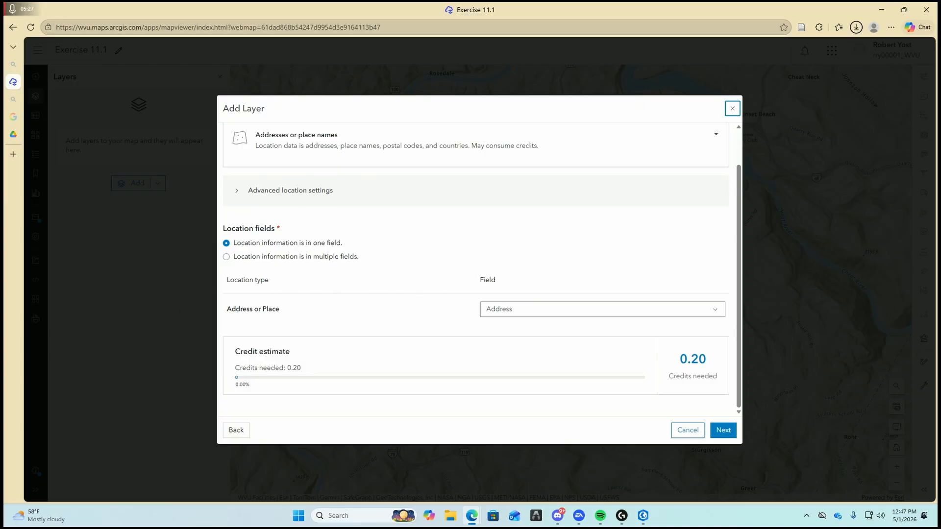
{"action": "left_click", "coordinate": [719, 431]}
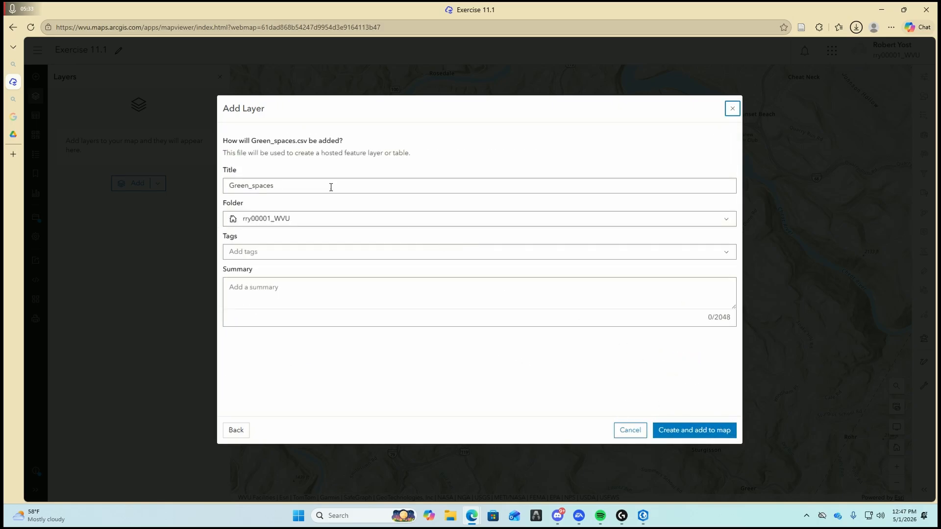
Step: Title the hosted layer "Morgantown Green Spaces" followed by an underscore and the author's surname
{"action": "left_click", "coordinate": [331, 186]}
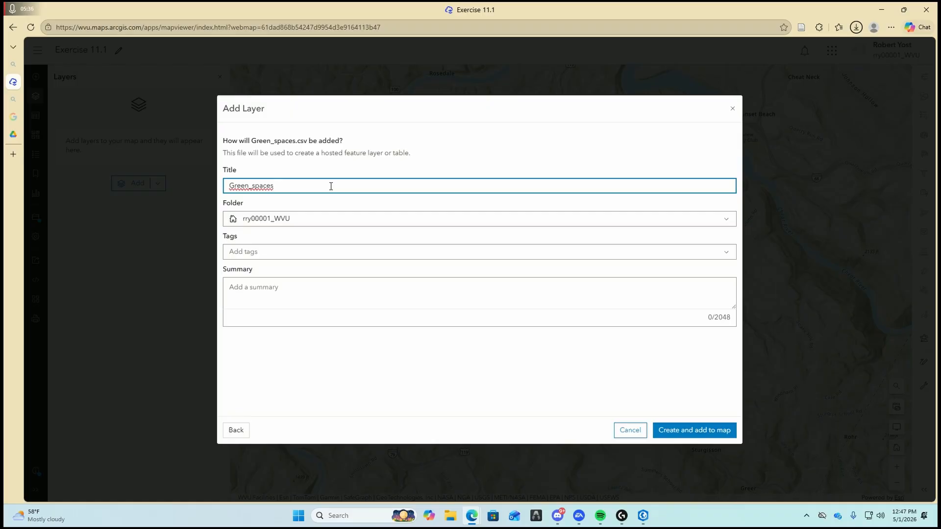
{"action": "key", "text": "BackSpace"}
{"action": "key", "text": "BackSpace"}
{"action": "key", "text": "BackSpace"}
{"action": "key", "text": "BackSpace"}
{"action": "key", "text": "BackSpace"}
{"action": "key", "text": "BackSpace"}
{"action": "key", "text": "BackSpace"}
{"action": "key", "text": "BackSpace"}
{"action": "key", "text": "BackSpace"}
{"action": "key", "text": "BackSpace"}
{"action": "key", "text": "BackSpace"}
{"action": "key", "text": "BackSpace"}
{"action": "type", "text": "Morgantyow"}
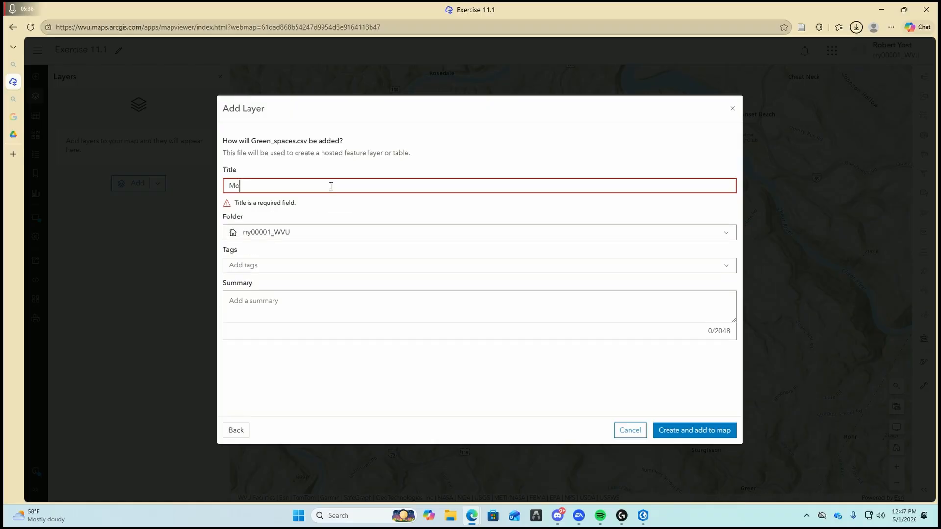
{"action": "key", "text": "BackSpace"}
{"action": "key", "text": "BackSpace"}
{"action": "key", "text": "BackSpace"}
{"action": "type", "text": "own Gree"}
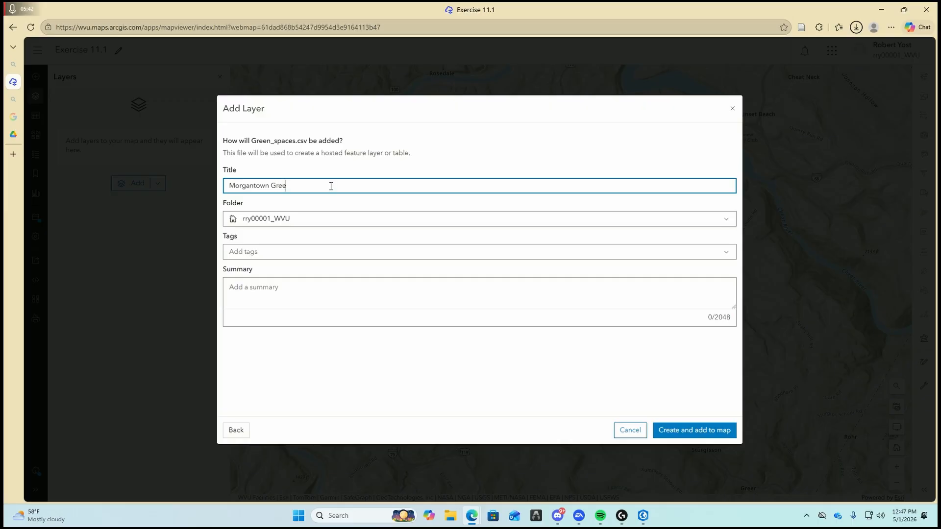
{"action": "type", "text": "n Spaces"}
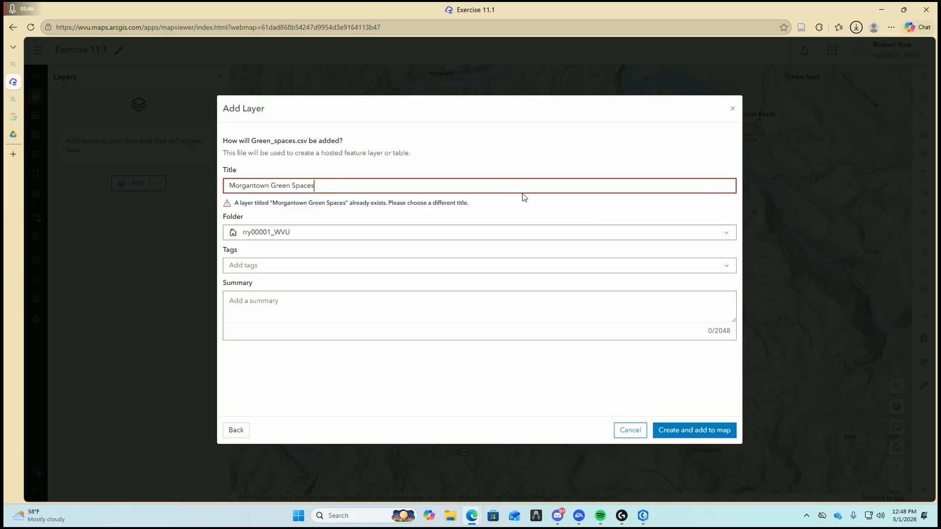
{"action": "type", "text": "_Yost"}
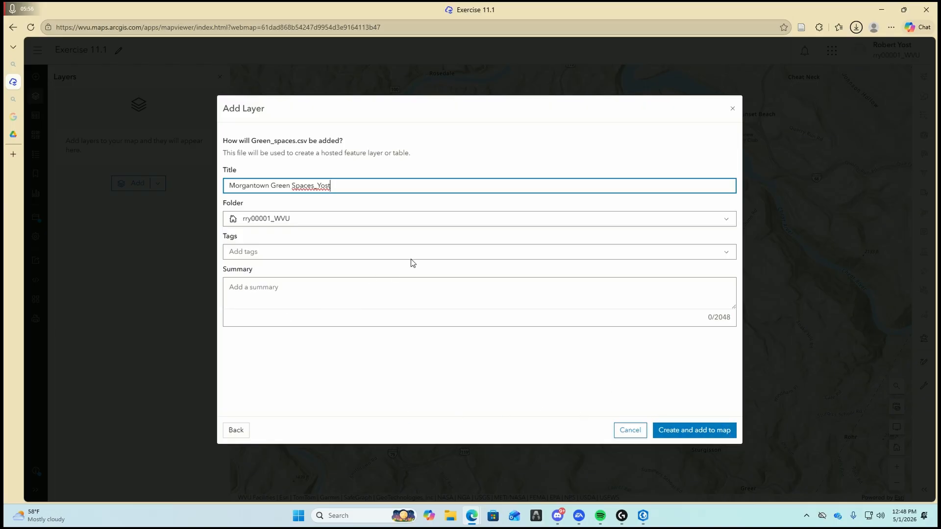
Step: Tag the green spaces layer with Morgantown, Parks, Green Spaces and West Virginia
{"action": "left_click", "coordinate": [293, 256]}
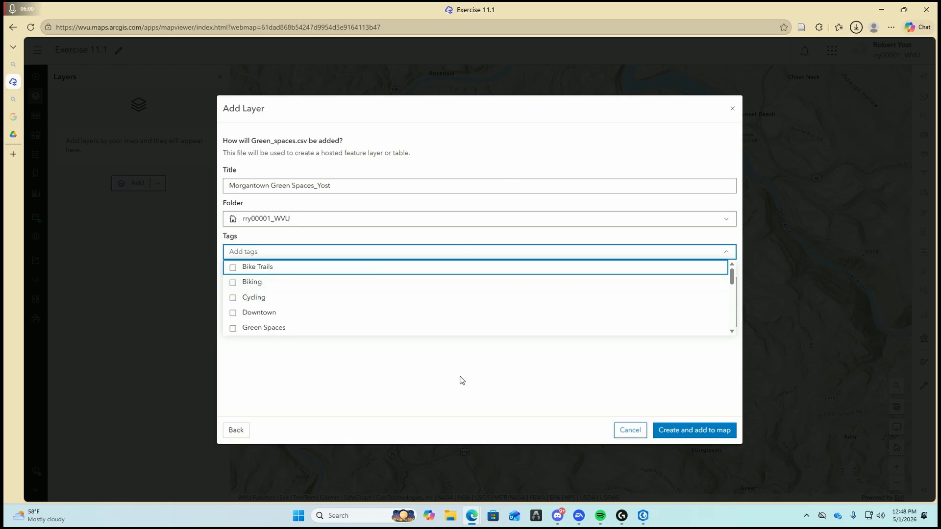
{"action": "type", "text": "M"}
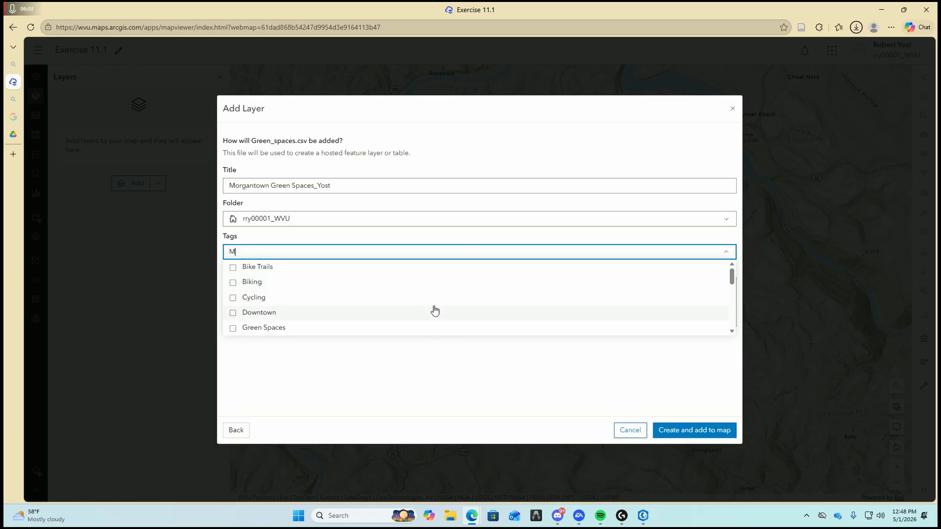
{"action": "type", "text": "organtown"}
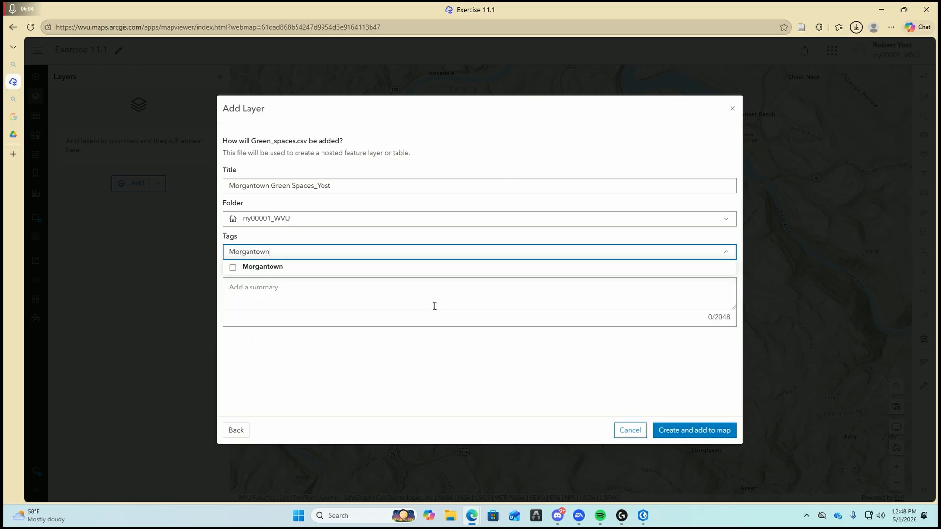
{"action": "key", "text": "Return"}
{"action": "type", "text": "Parks"}
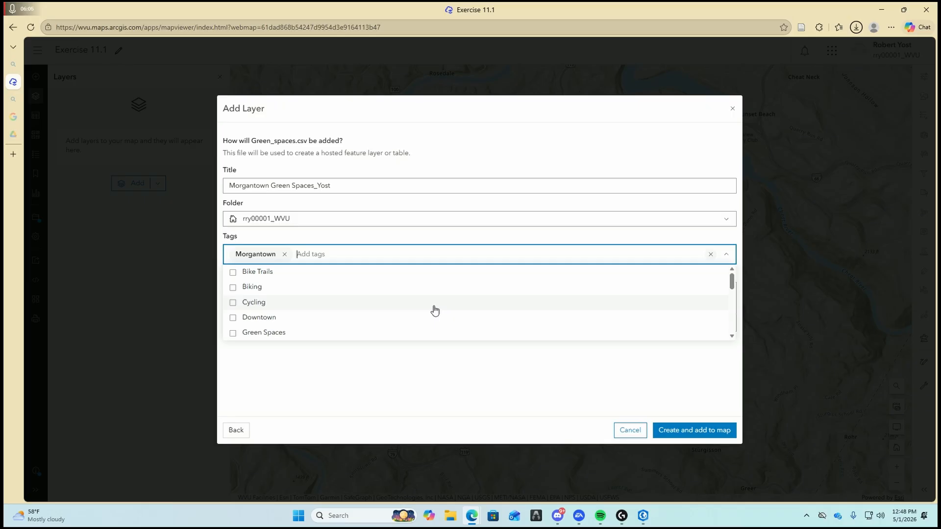
{"action": "key", "text": "Return"}
{"action": "type", "text": "Green Spa"}
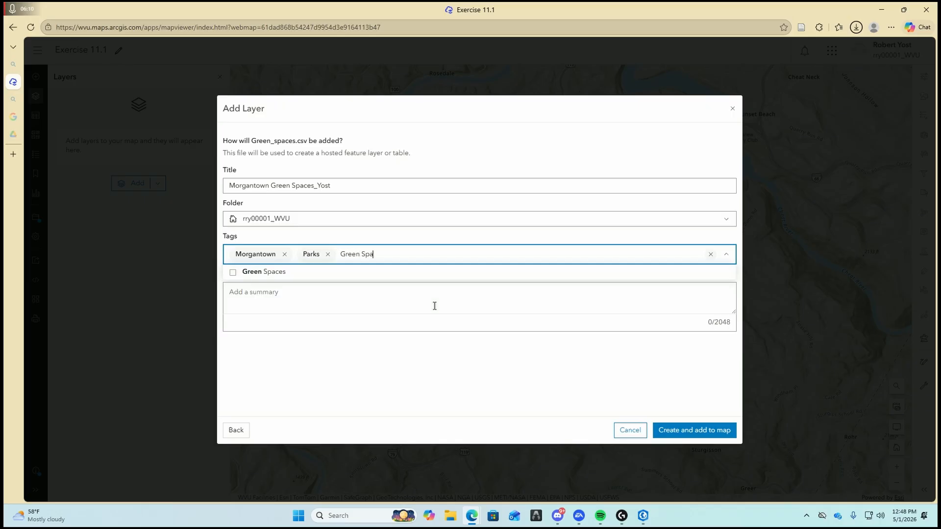
{"action": "type", "text": "ces"}
{"action": "key", "text": "Return"}
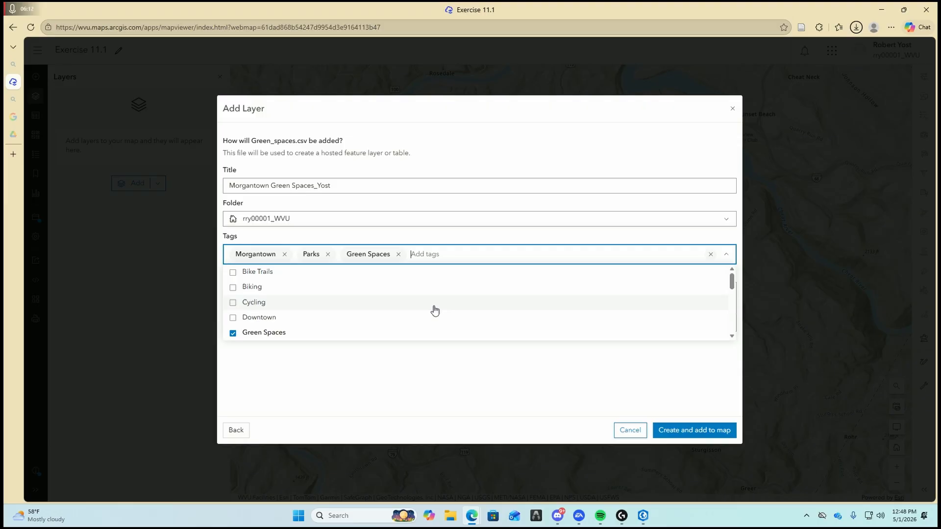
{"action": "type", "text": "West Virginia"}
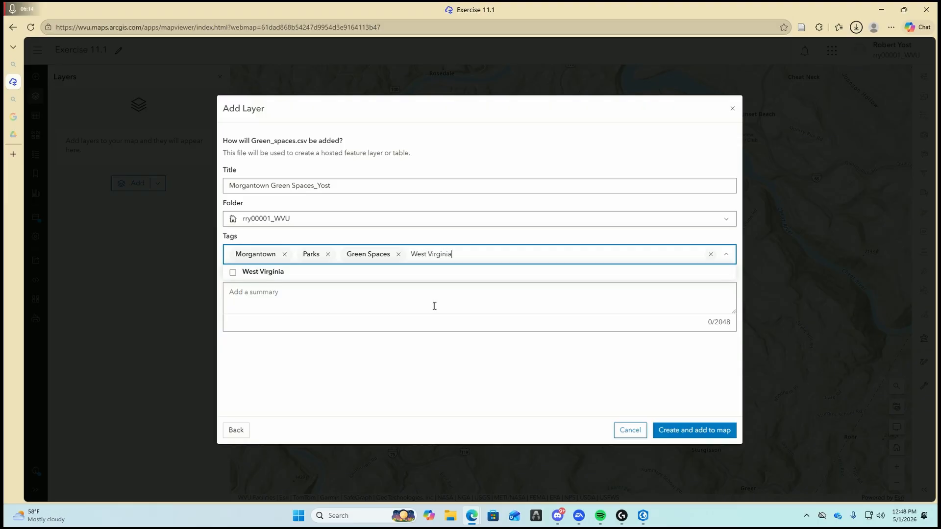
{"action": "key", "text": "Return"}
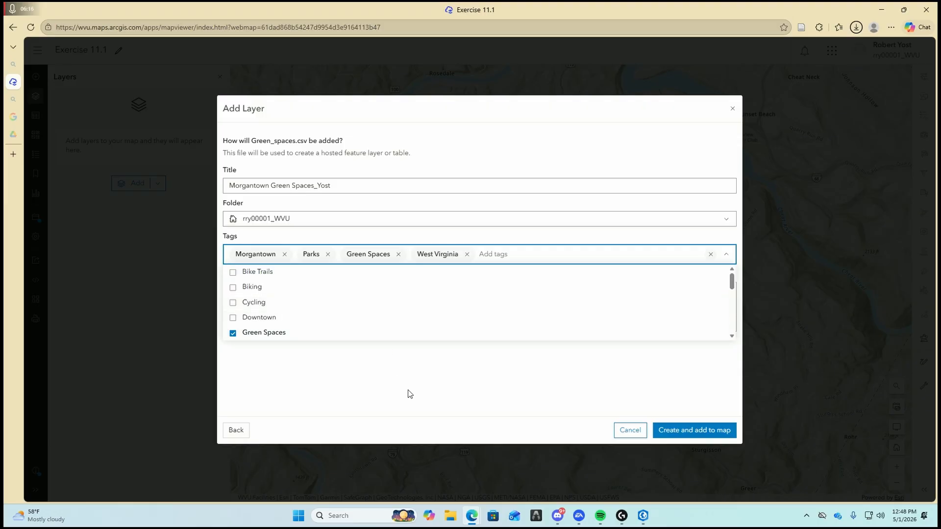
{"action": "left_click", "coordinate": [412, 362]}
Step: Enter the layer summary "This is a layer file that contains some of the public parks and green spaces in Morgantown WV"
{"action": "left_click", "coordinate": [365, 297]}
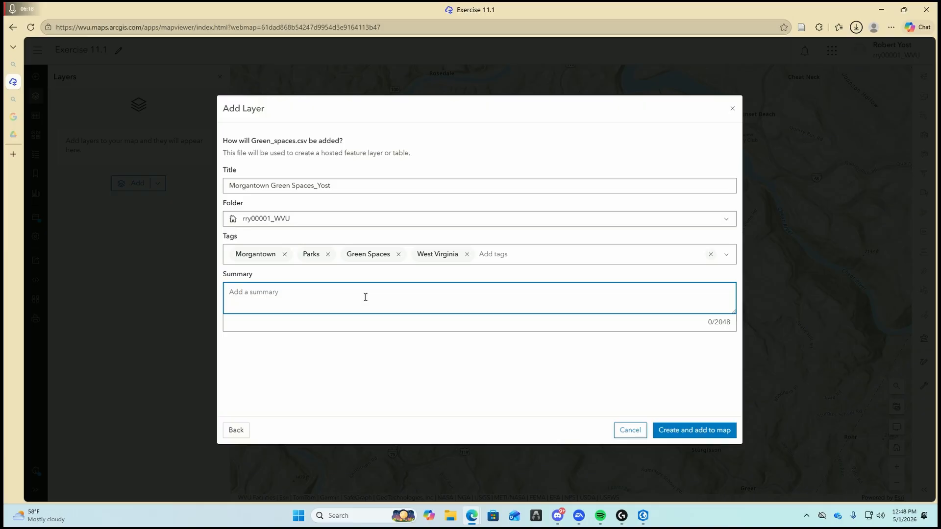
{"action": "type", "text": "This is a layer file that contains some of the"}
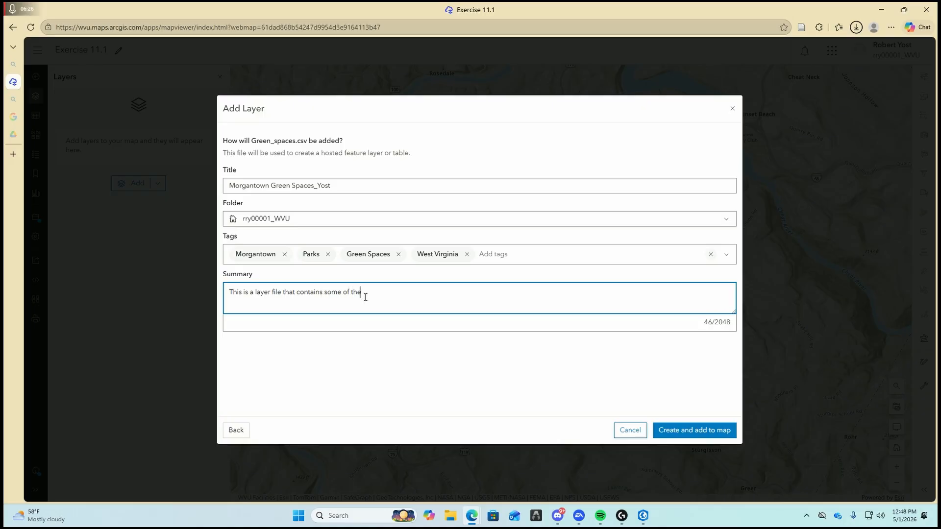
{"action": "type", "text": " public parks and green spaces in Morgant"}
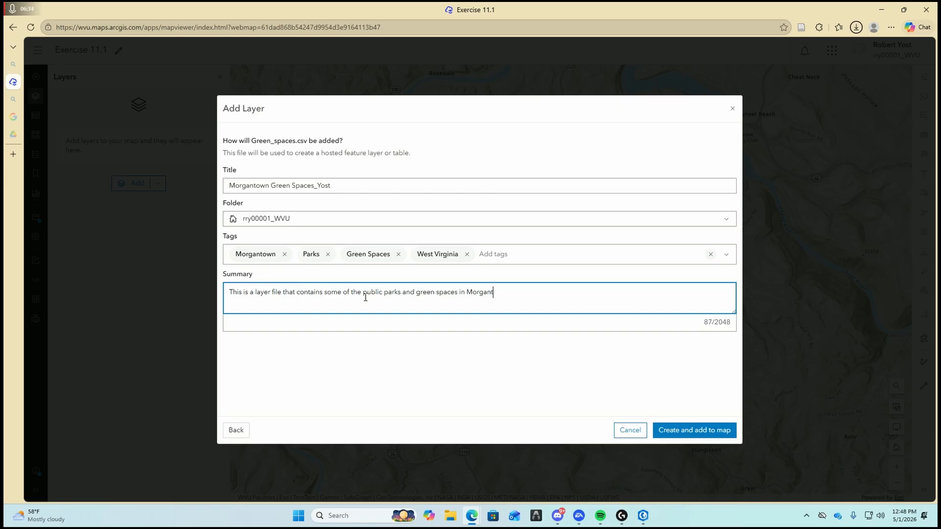
{"action": "type", "text": "own WV"}
Step: Try to create the hosted layer from Green_spaces.csv, and abandon the file import
{"action": "left_click", "coordinate": [712, 435]}
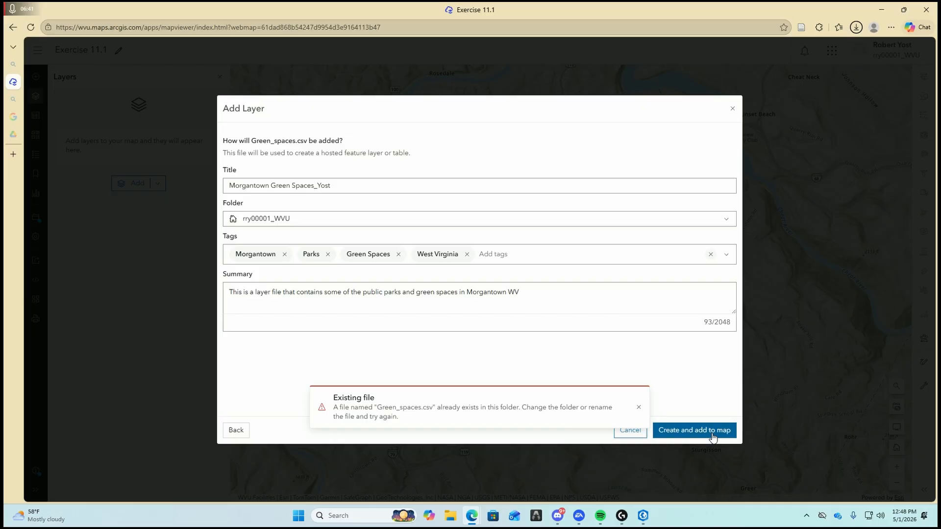
{"action": "left_click", "coordinate": [638, 406]}
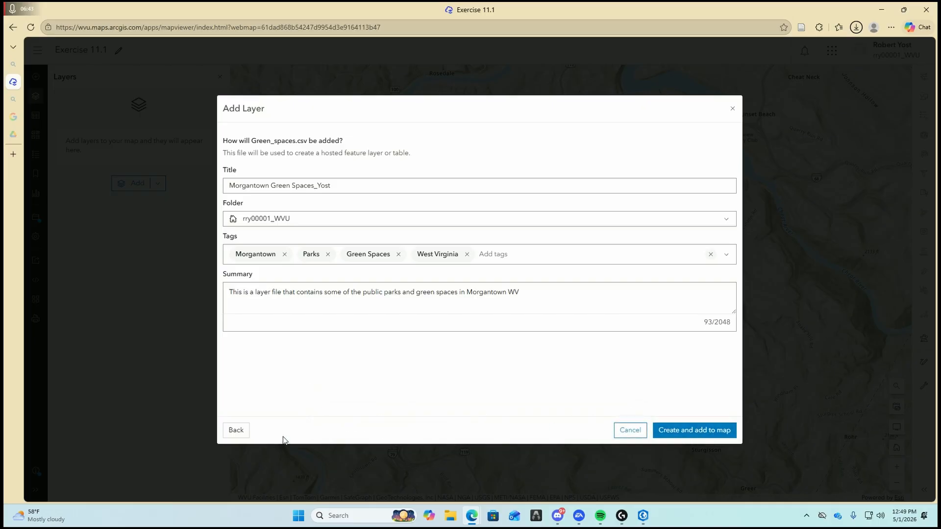
{"action": "left_click", "coordinate": [235, 431]}
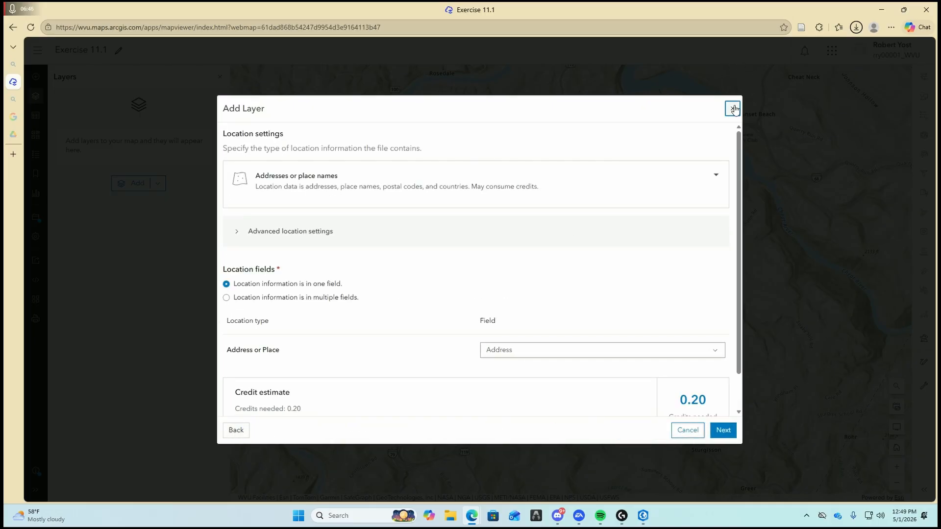
{"action": "left_click", "coordinate": [733, 108]}
Step: Add the existing Morgantown WV Green Spaces and Parks, Morgantown Historical Buildings and West Virginia Buildings layers from My content to the map
{"action": "left_click", "coordinate": [157, 185]}
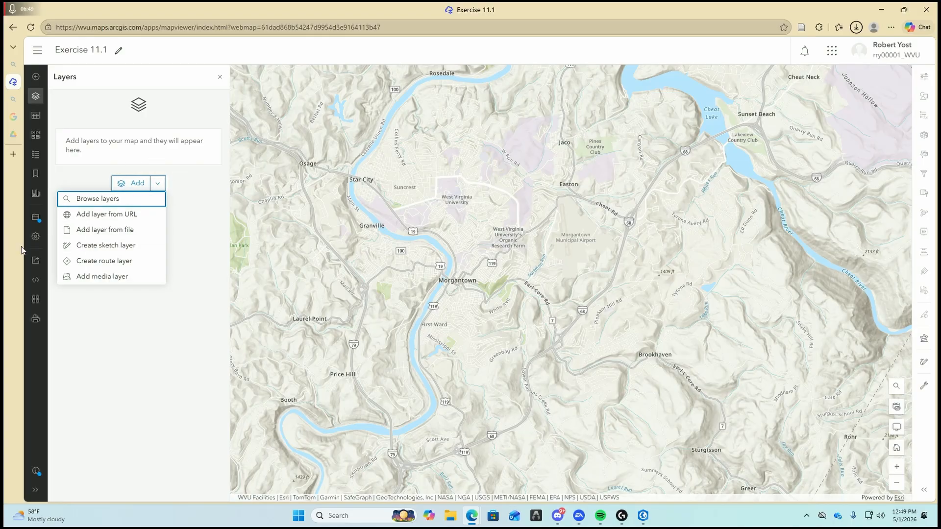
{"action": "left_click", "coordinate": [122, 184]}
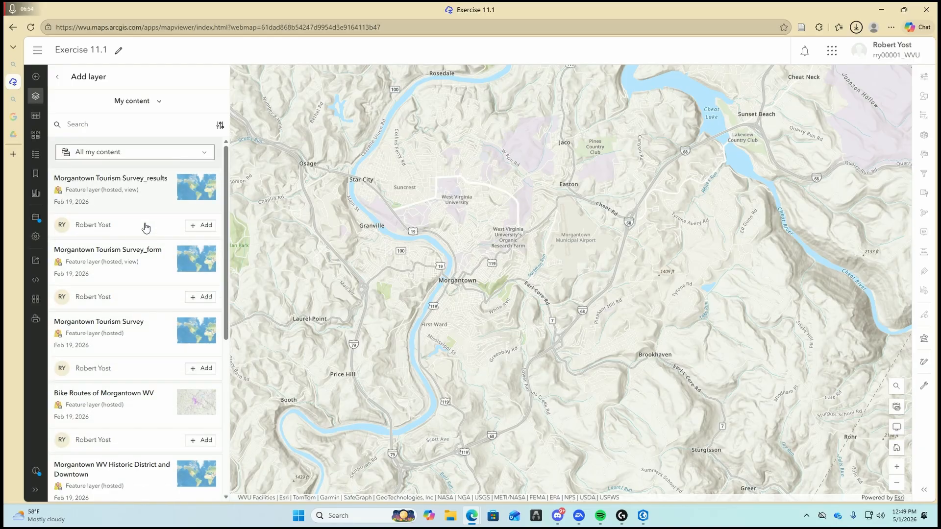
{"action": "scroll", "coordinate": [187, 229], "scroll_direction": "down", "scroll_amount": 2}
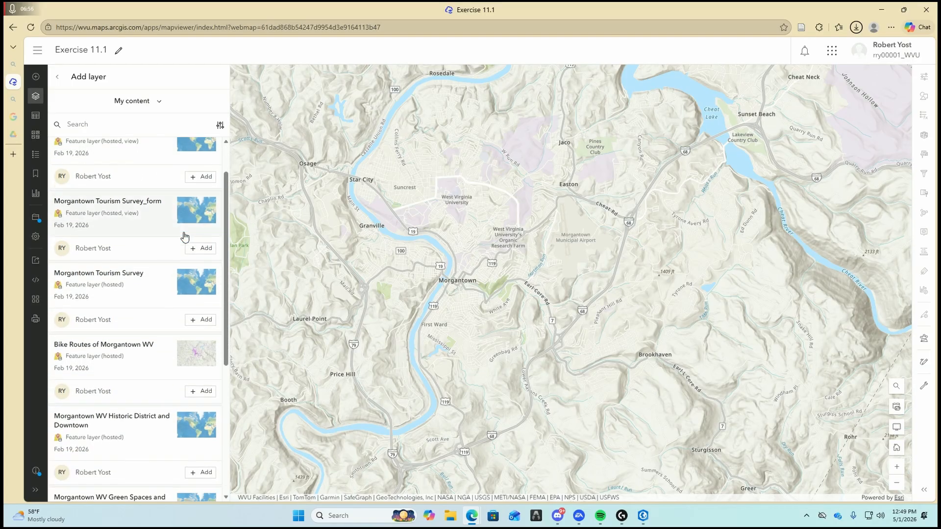
{"action": "scroll", "coordinate": [187, 238], "scroll_direction": "down", "scroll_amount": 4}
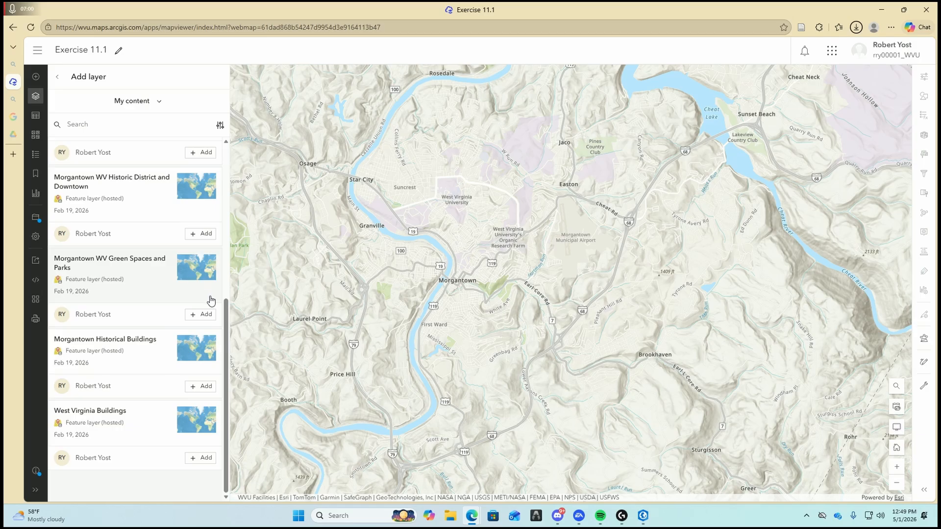
{"action": "left_click", "coordinate": [208, 316]}
{"action": "left_click", "coordinate": [206, 386]}
{"action": "left_click", "coordinate": [206, 457]}
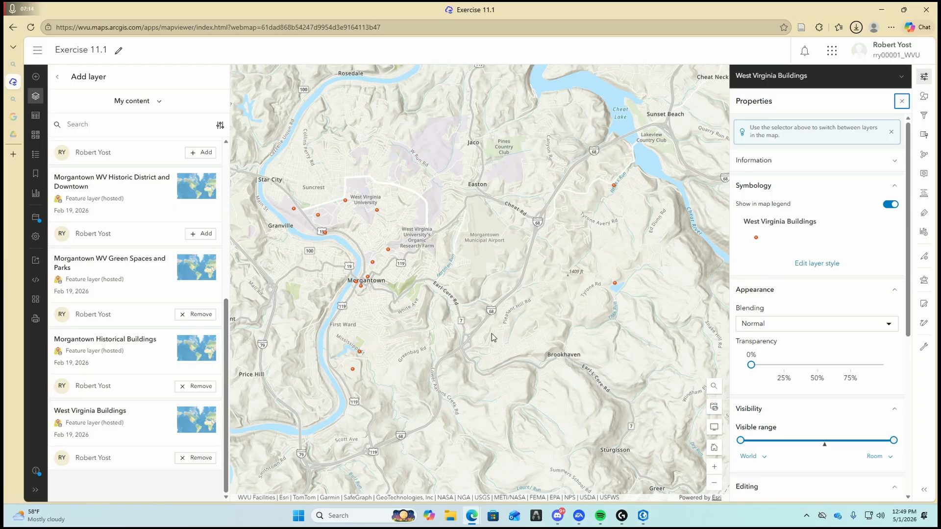
Step: Start changing the West Virginia Buildings layer's single symbol and show the POI symbol category
{"action": "scroll", "coordinate": [492, 337], "scroll_direction": "up", "scroll_amount": 2}
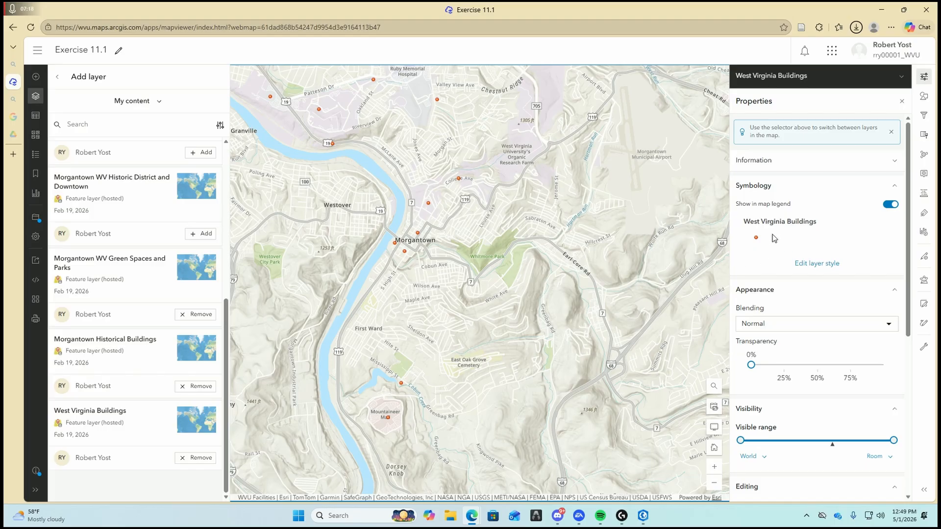
{"action": "left_click", "coordinate": [817, 263]}
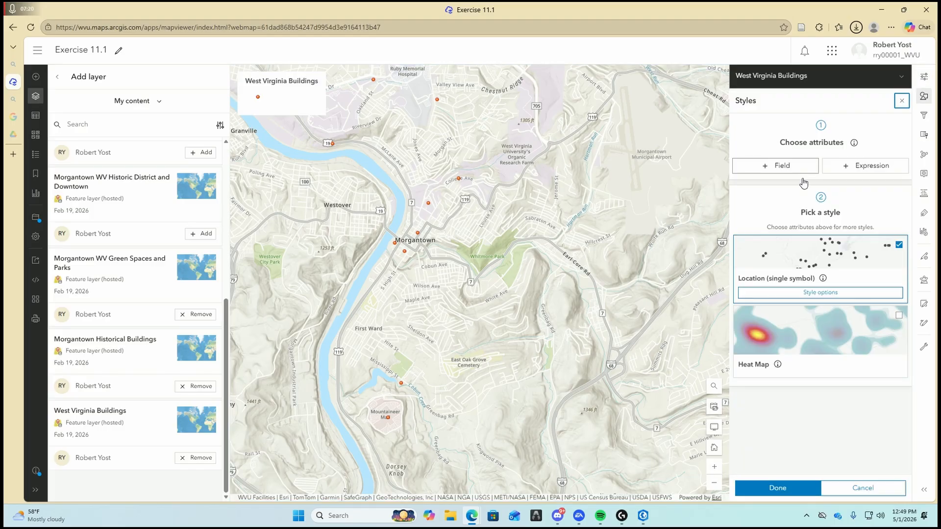
{"action": "left_click", "coordinate": [837, 294]}
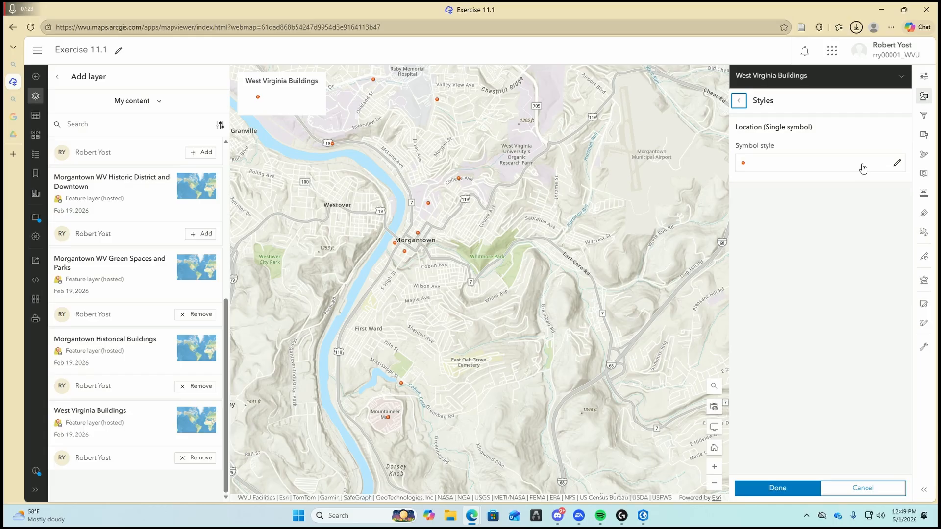
{"action": "left_click", "coordinate": [896, 163]}
{"action": "left_click", "coordinate": [638, 169]}
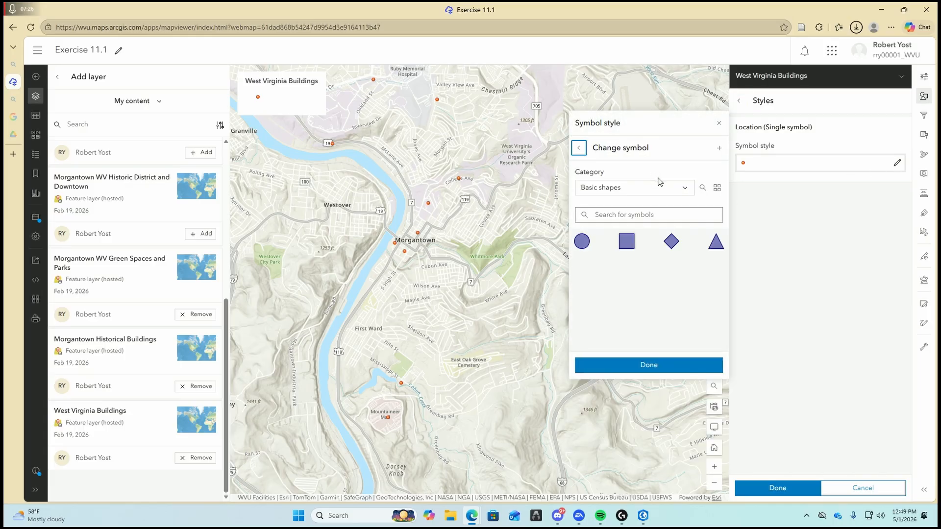
{"action": "left_click", "coordinate": [657, 194]}
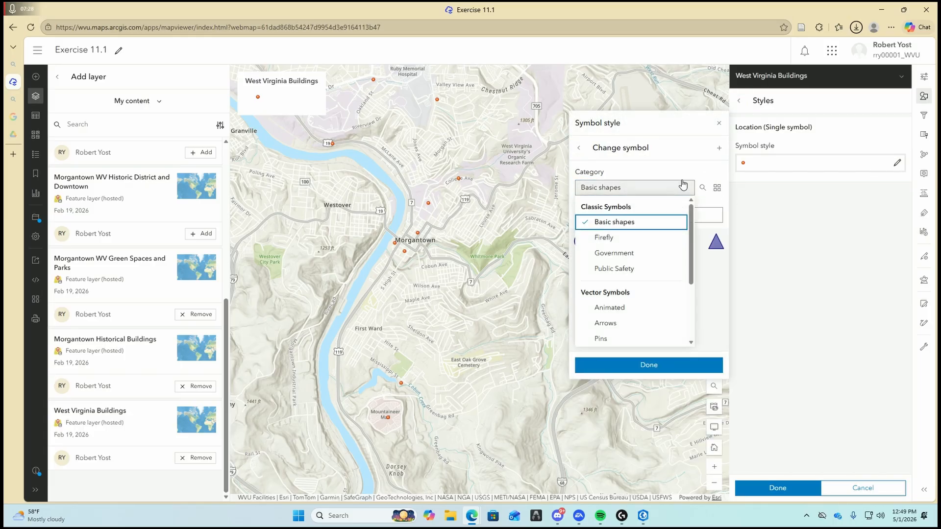
{"action": "scroll", "coordinate": [637, 287], "scroll_direction": "down", "scroll_amount": 2}
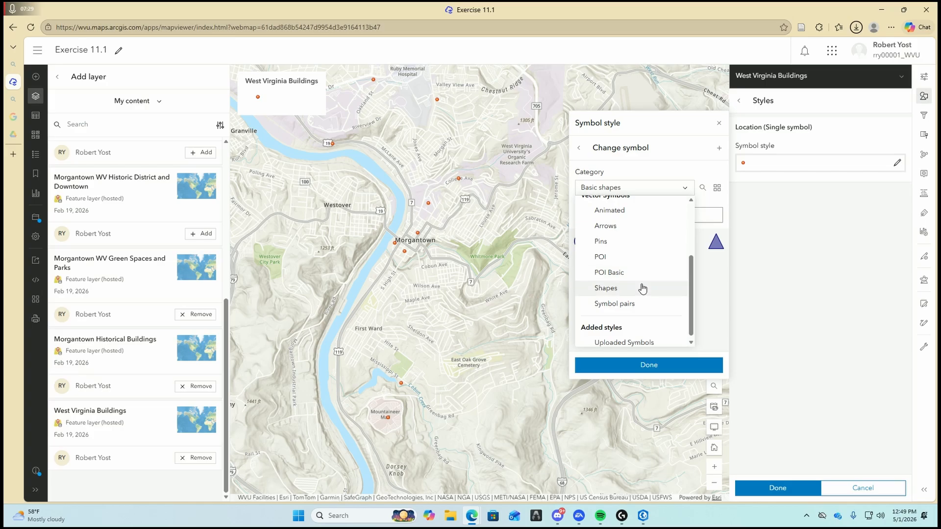
{"action": "left_click", "coordinate": [619, 257]}
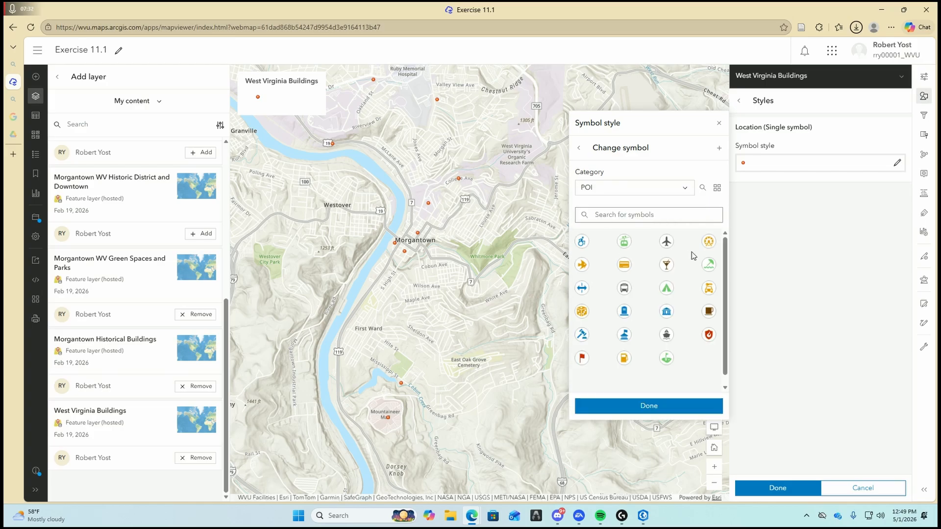
Step: Search the POI symbols for "Mus" and apply the yellow column icon to the West Virginia Buildings layer
{"action": "left_click", "coordinate": [654, 220]}
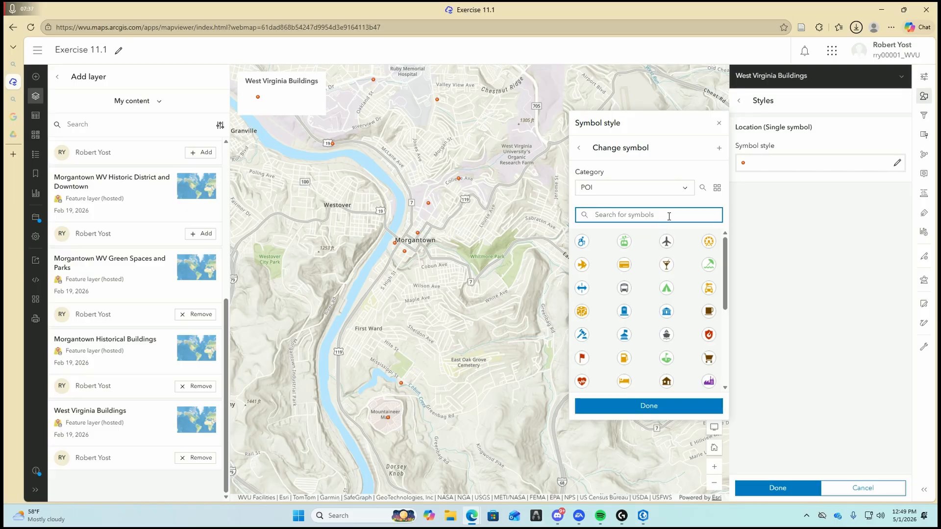
{"action": "type", "text": "Mues"}
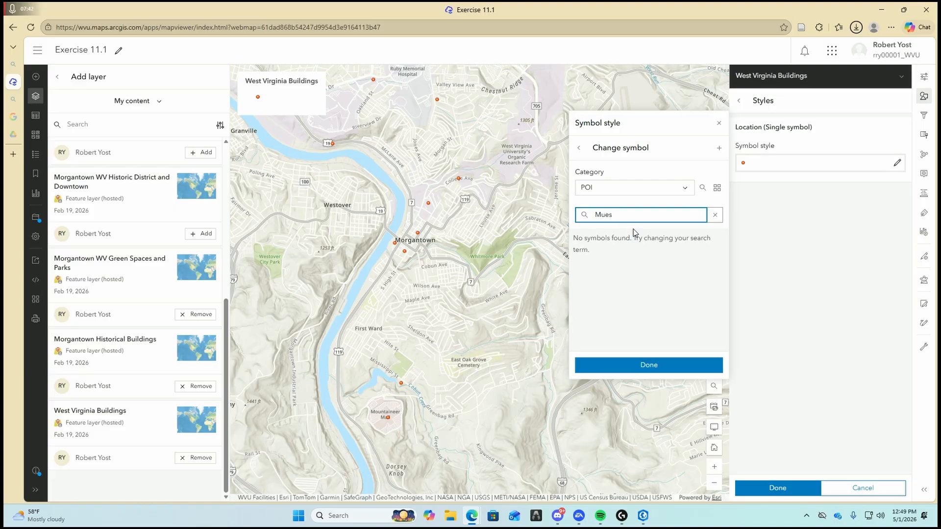
{"action": "key", "text": "BackSpace"}
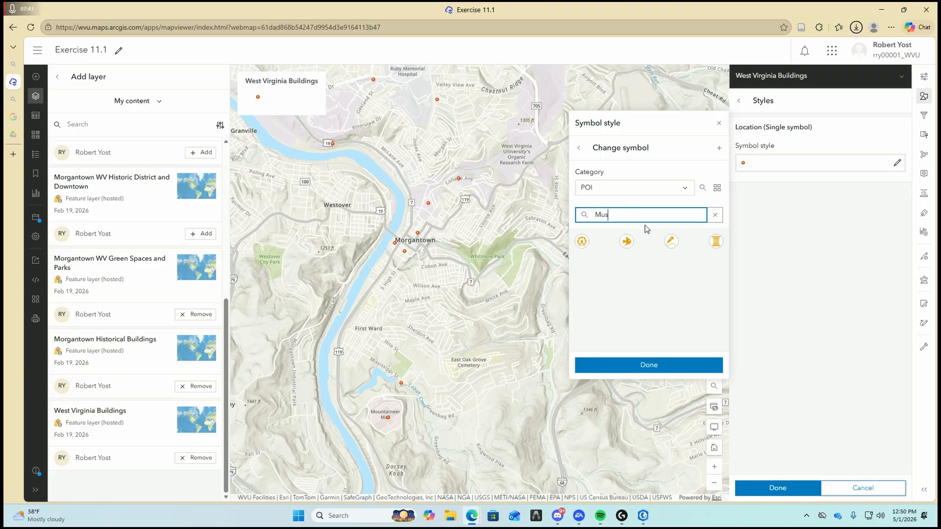
{"action": "type", "text": "s"}
{"action": "left_click", "coordinate": [715, 240]}
{"action": "left_click", "coordinate": [655, 362]}
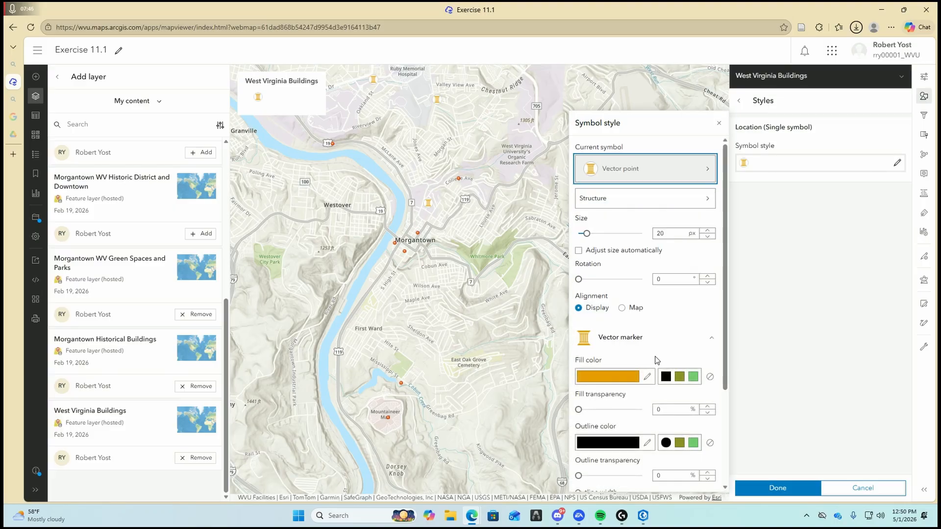
{"action": "scroll", "coordinate": [657, 431], "scroll_direction": "down", "scroll_amount": 3}
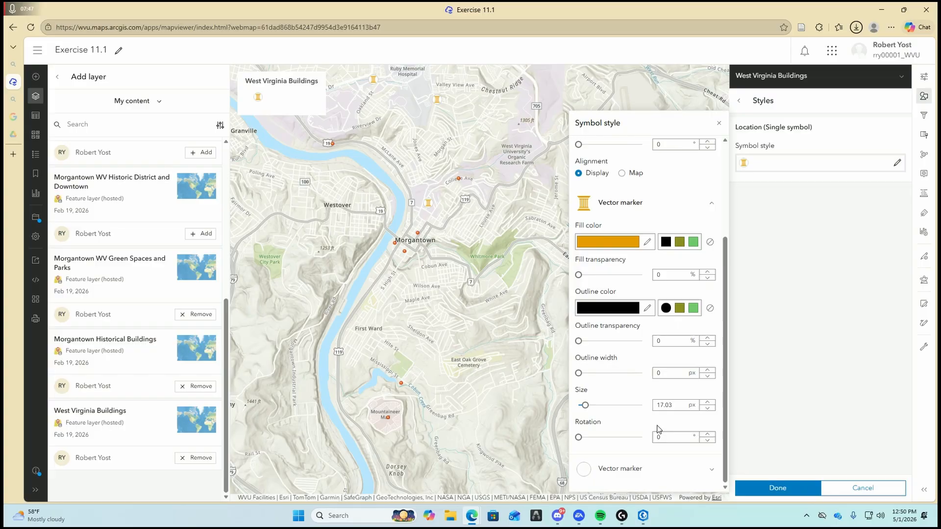
{"action": "left_click", "coordinate": [775, 484]}
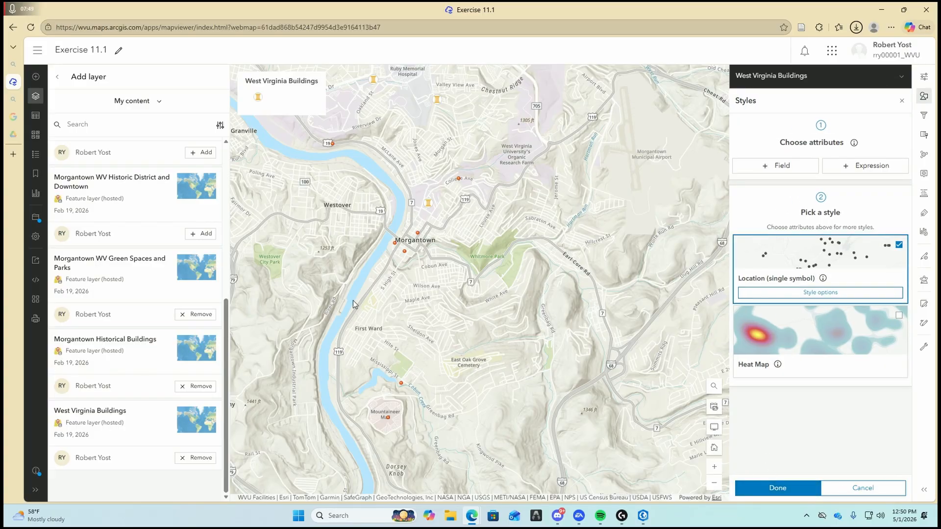
Step: Return to the map's layer list and select the Morgantown WV Green Spaces and Parks layer for styling
{"action": "left_click", "coordinate": [35, 96]}
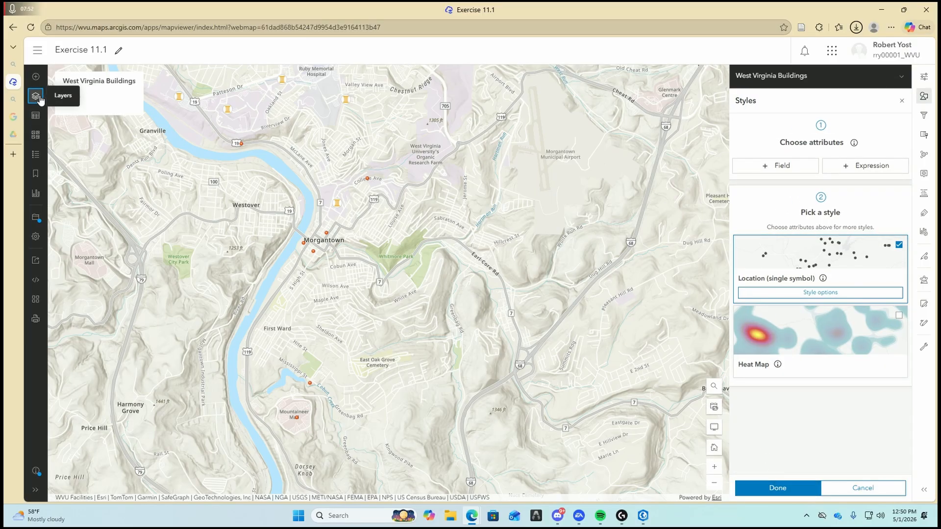
{"action": "left_click", "coordinate": [35, 96]}
{"action": "left_click", "coordinate": [57, 77]}
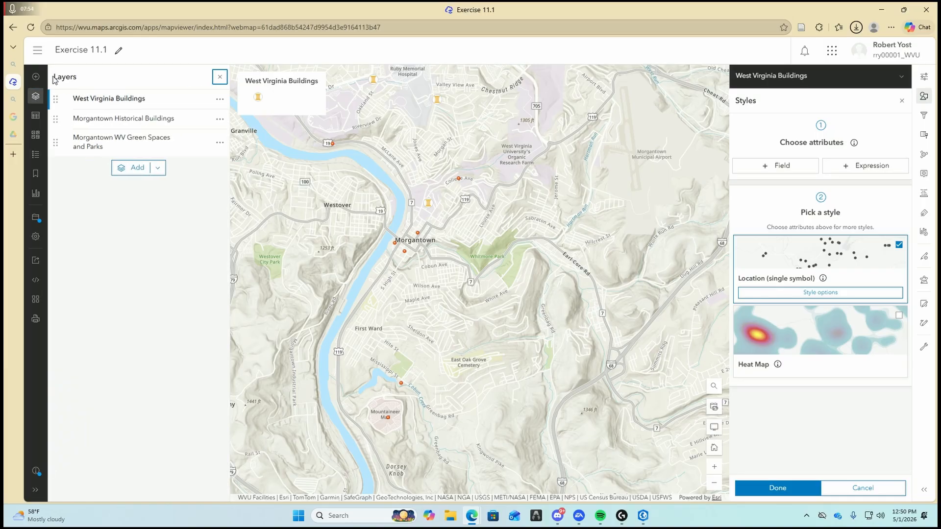
{"action": "left_click", "coordinate": [156, 122]}
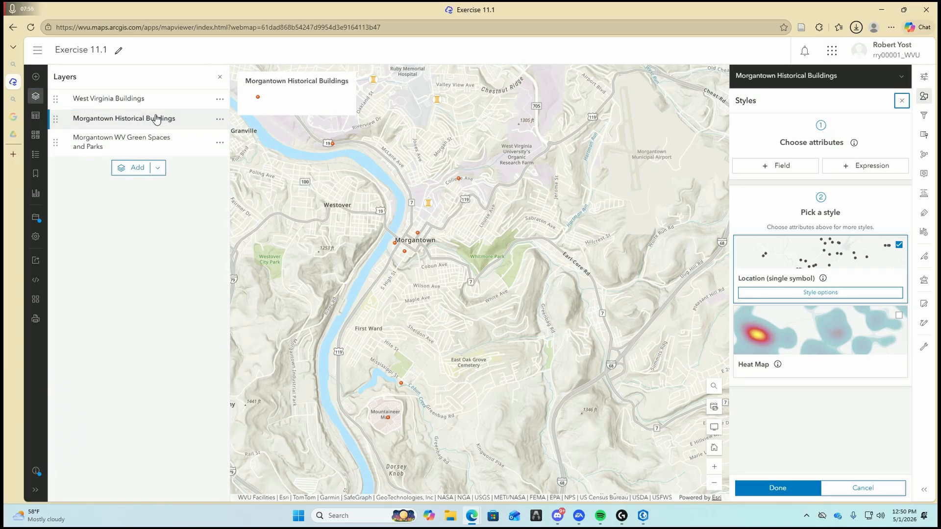
{"action": "left_click", "coordinate": [139, 100]}
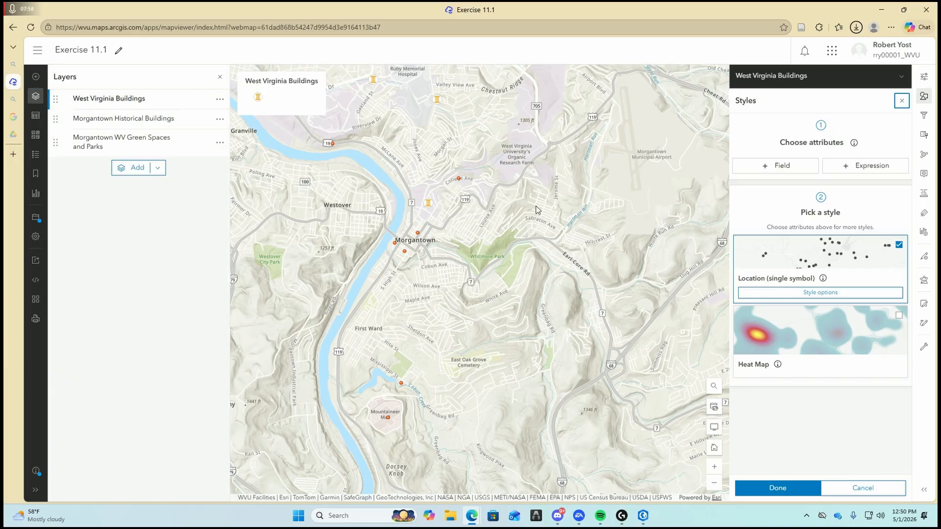
{"action": "left_click", "coordinate": [135, 142]}
Step: Change the Morgantown WV Green Spaces and Parks symbol to the green tree icon, searching the POI symbols for "Park"
{"action": "left_click", "coordinate": [819, 291]}
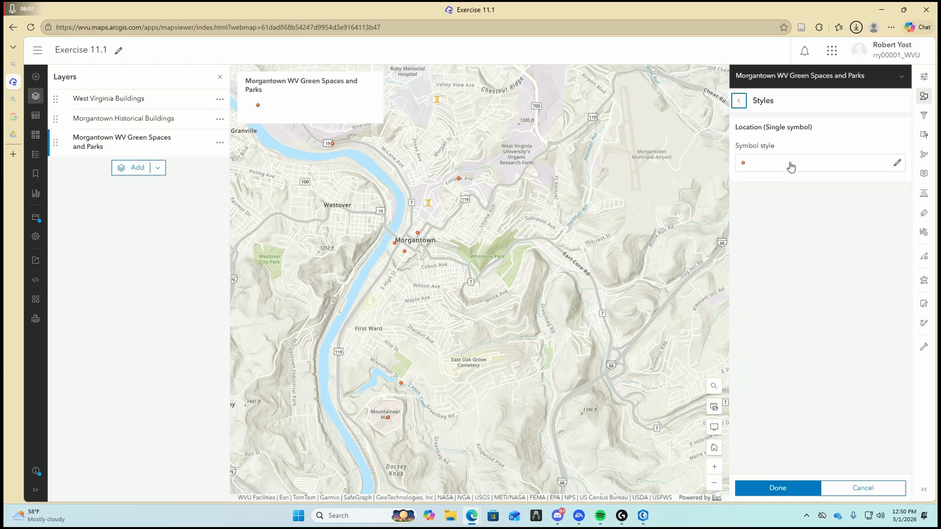
{"action": "left_click", "coordinate": [897, 165]}
{"action": "left_click", "coordinate": [708, 171]}
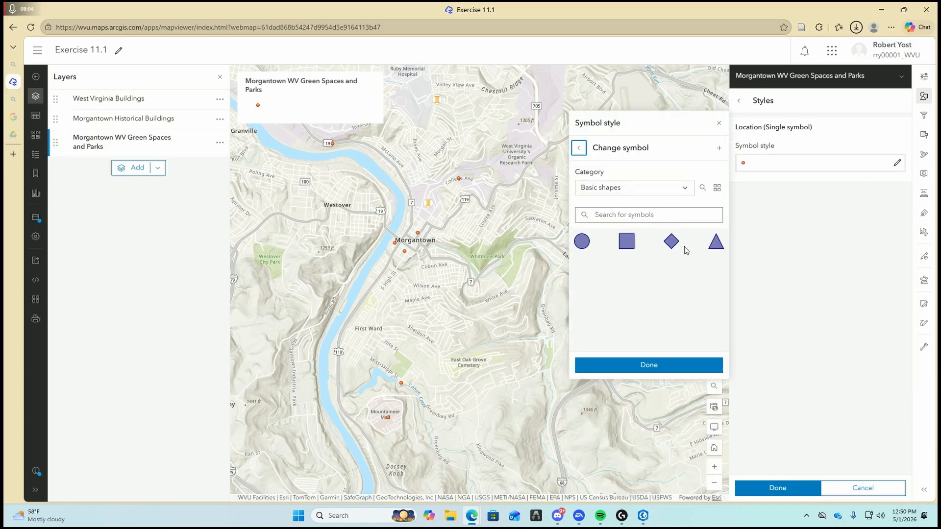
{"action": "left_click", "coordinate": [686, 187]}
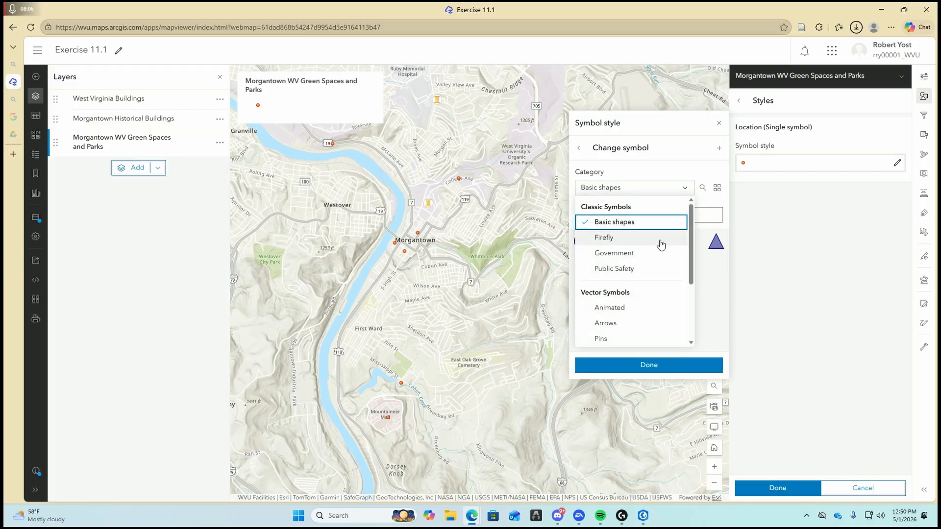
{"action": "scroll", "coordinate": [652, 255], "scroll_direction": "down", "scroll_amount": 3}
{"action": "left_click", "coordinate": [624, 253]}
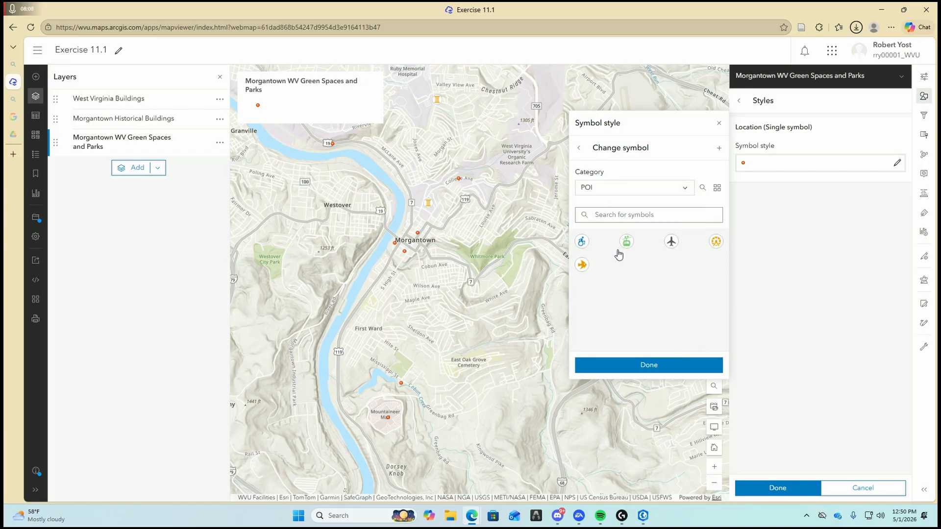
{"action": "left_click", "coordinate": [648, 215]}
{"action": "type", "text": "Park"}
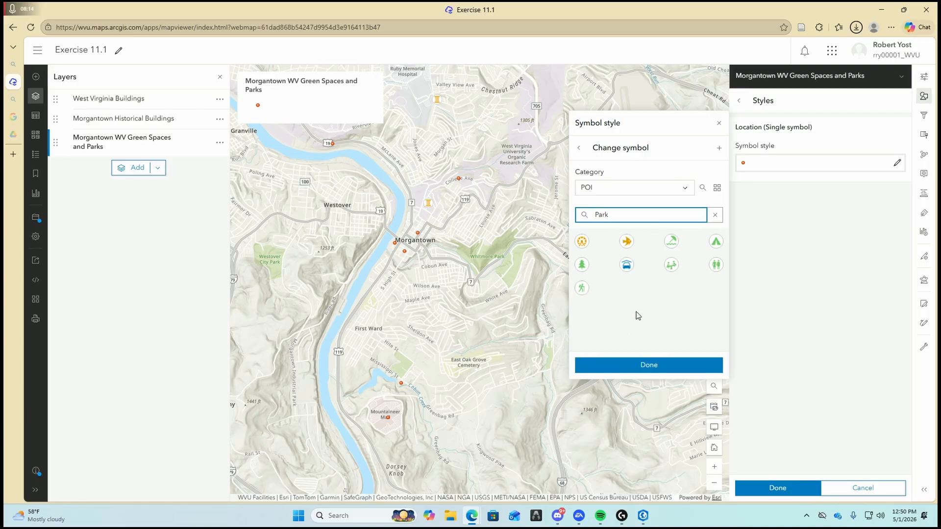
{"action": "left_click", "coordinate": [582, 265]}
{"action": "left_click", "coordinate": [651, 365]}
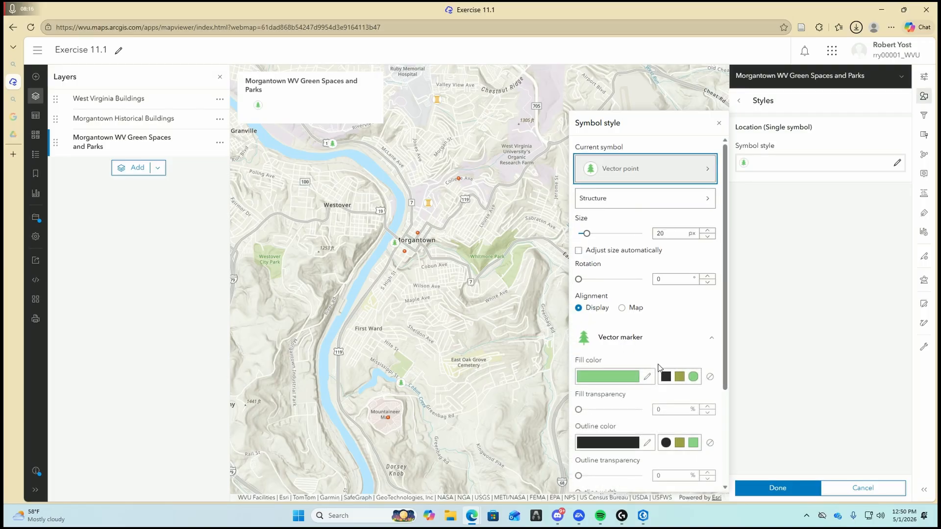
{"action": "left_click", "coordinate": [778, 488]}
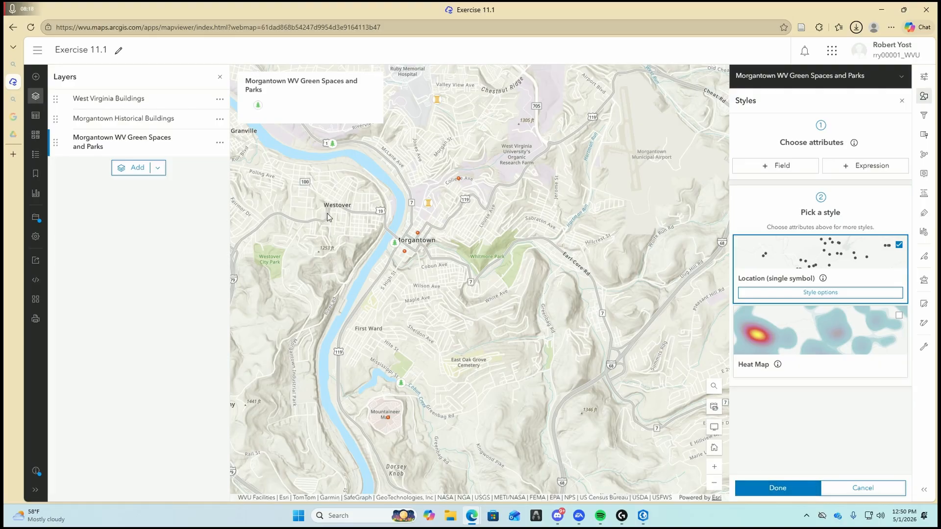
Step: Change the Morgantown Historical Buildings symbol to the yellow column icon, searching the POI symbols for "Mus"
{"action": "left_click", "coordinate": [142, 120]}
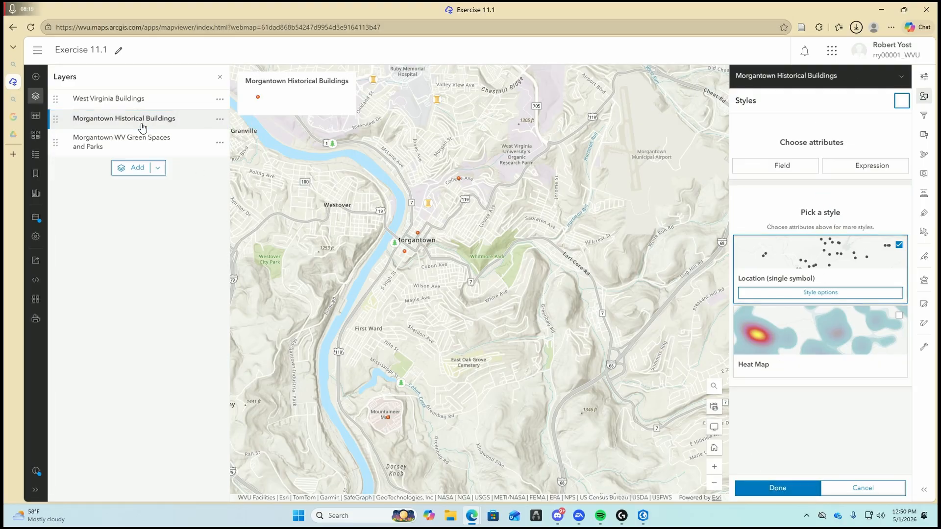
{"action": "left_click", "coordinate": [808, 293]}
{"action": "left_click", "coordinate": [860, 166]}
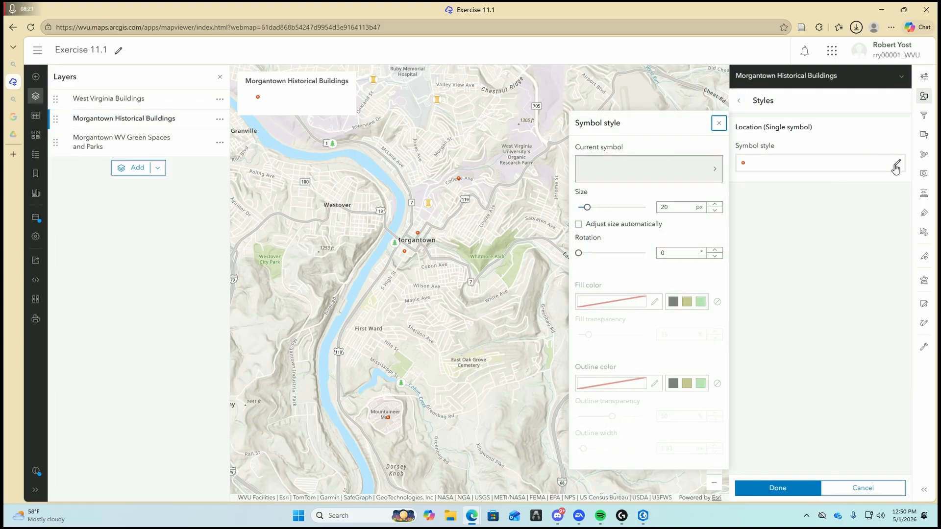
{"action": "left_click", "coordinate": [656, 172]}
{"action": "left_click", "coordinate": [652, 188]}
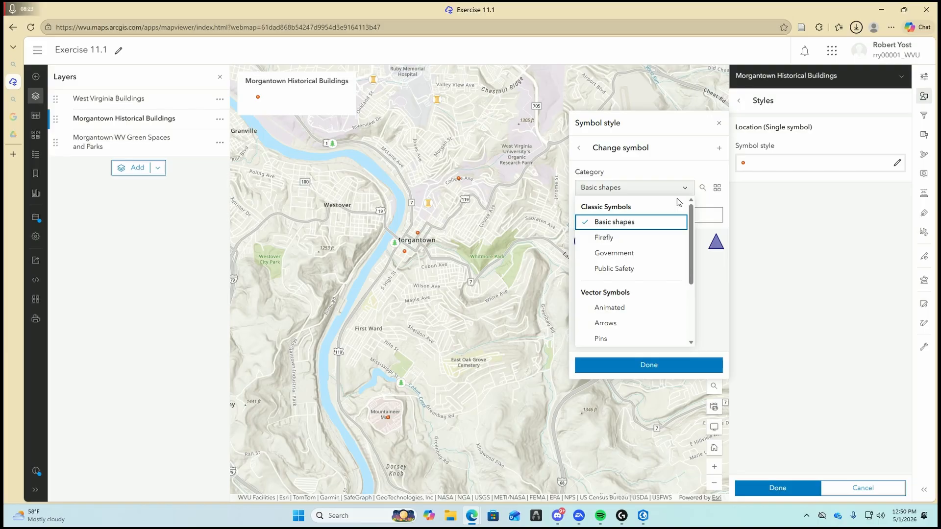
{"action": "scroll", "coordinate": [641, 278], "scroll_direction": "down", "scroll_amount": 3}
{"action": "left_click", "coordinate": [646, 256]}
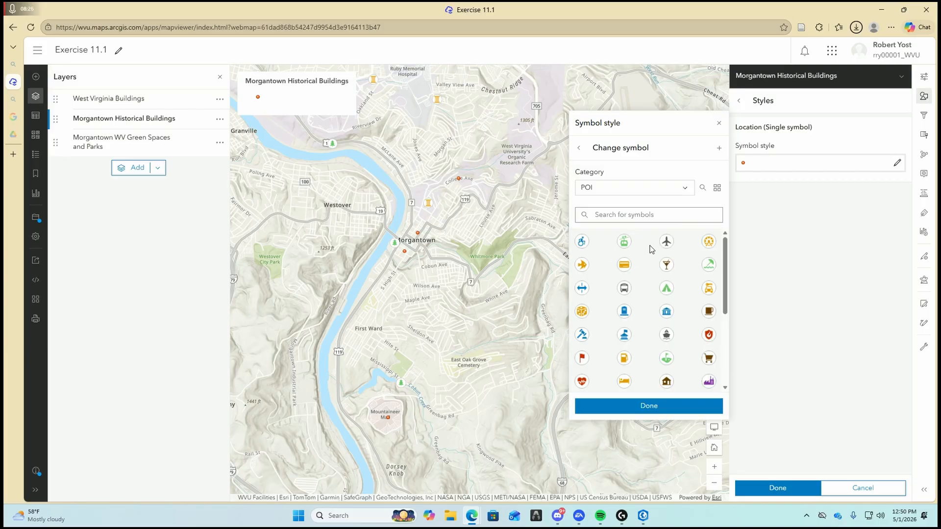
{"action": "left_click", "coordinate": [637, 215]}
{"action": "type", "text": "Mus"}
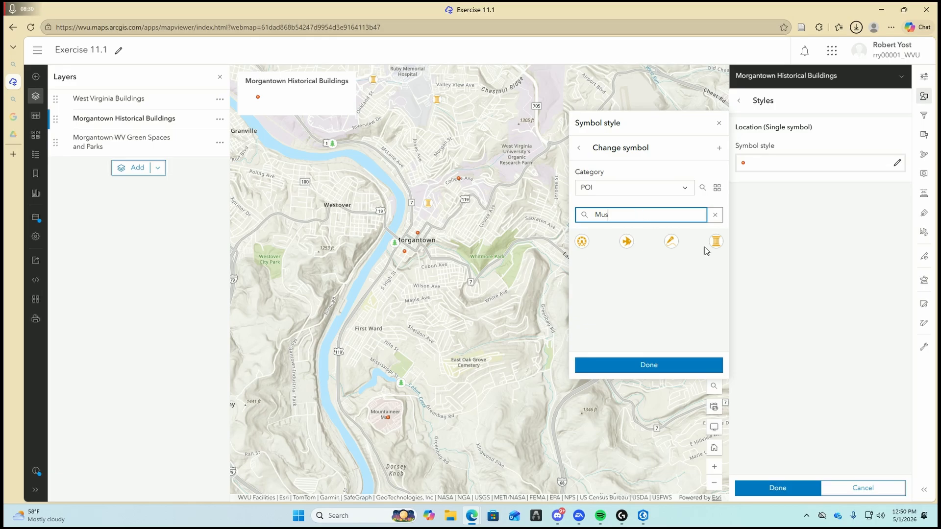
{"action": "left_click", "coordinate": [715, 240]}
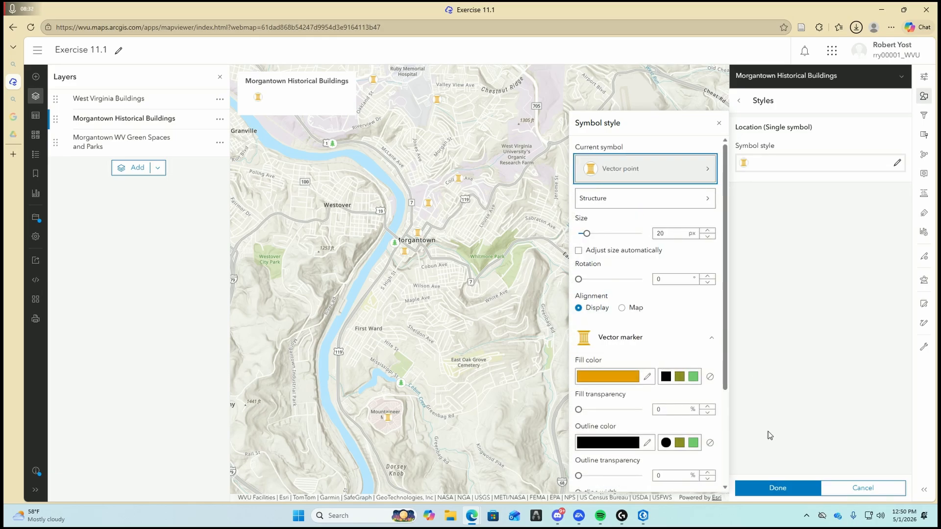
{"action": "left_click", "coordinate": [777, 487]}
Step: Replace the West Virginia Buildings layer's column icon with the basic circle symbol
{"action": "left_click", "coordinate": [147, 99]}
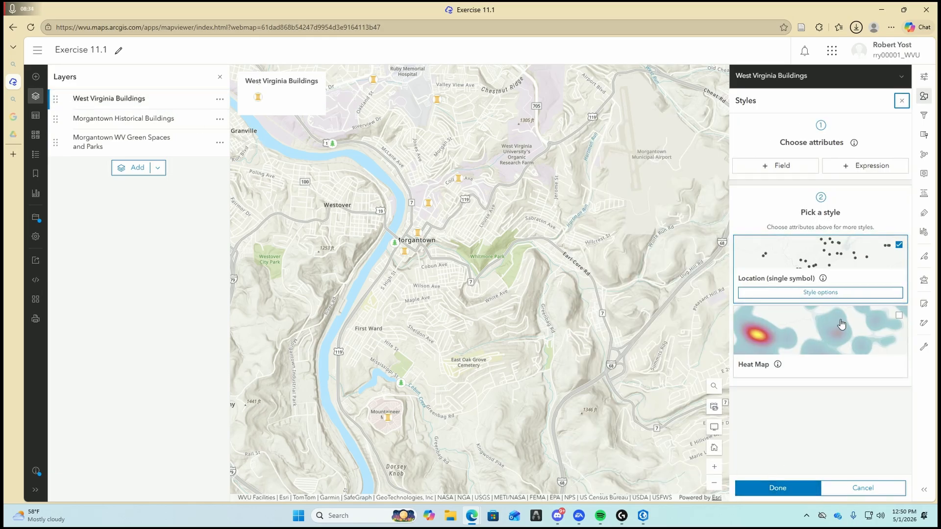
{"action": "left_click", "coordinate": [779, 292]}
{"action": "left_click", "coordinate": [745, 163]}
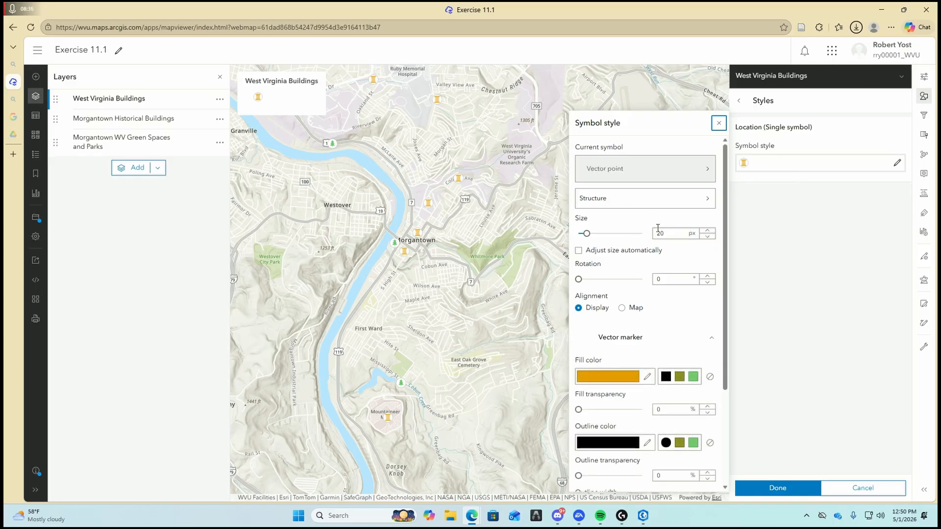
{"action": "left_click", "coordinate": [682, 170]}
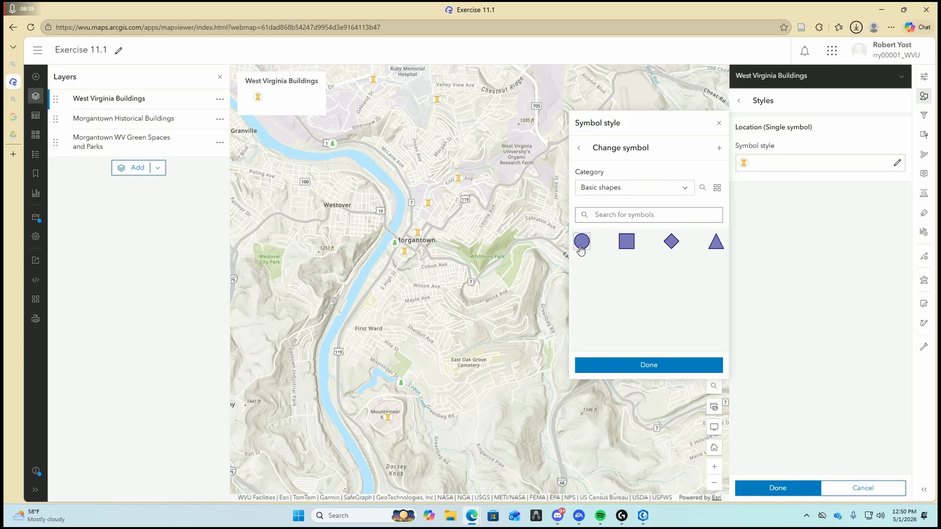
{"action": "left_click", "coordinate": [581, 241]}
{"action": "left_click", "coordinate": [613, 365]}
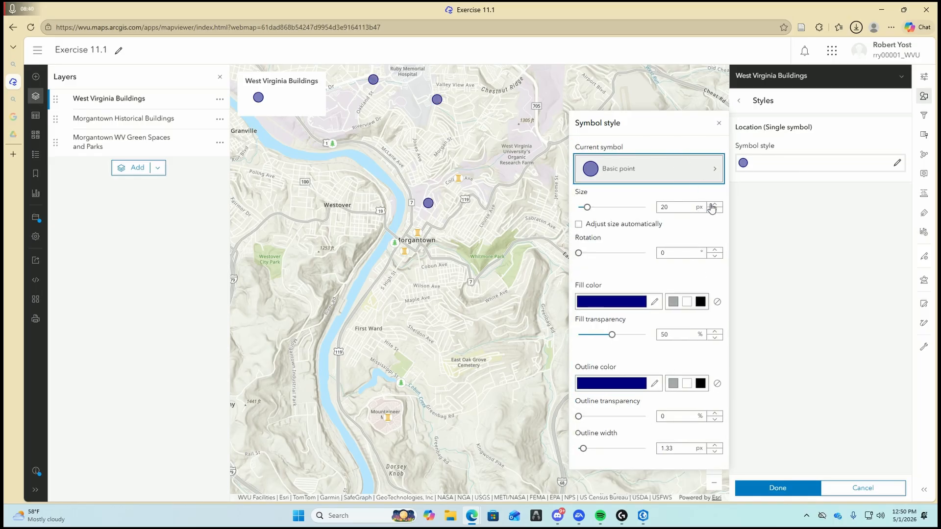
{"action": "left_click", "coordinate": [587, 207]}
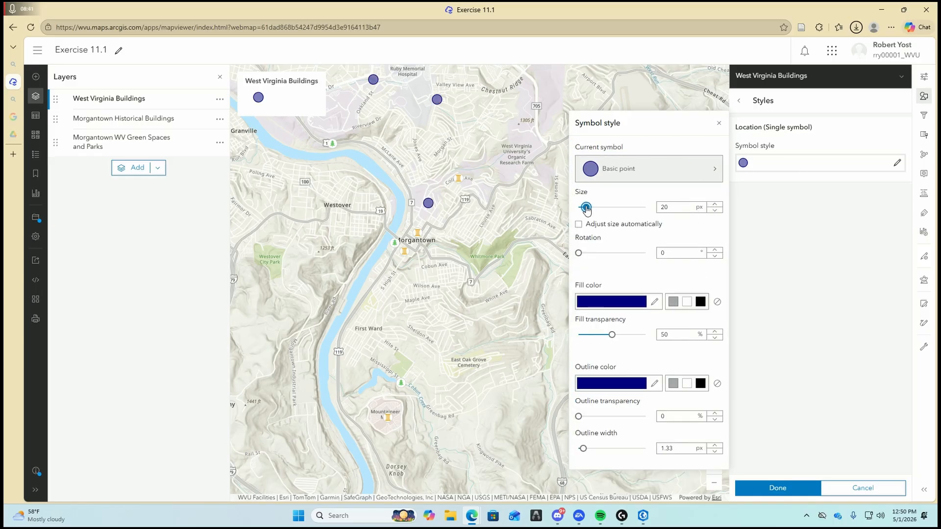
{"action": "left_click", "coordinate": [781, 488]}
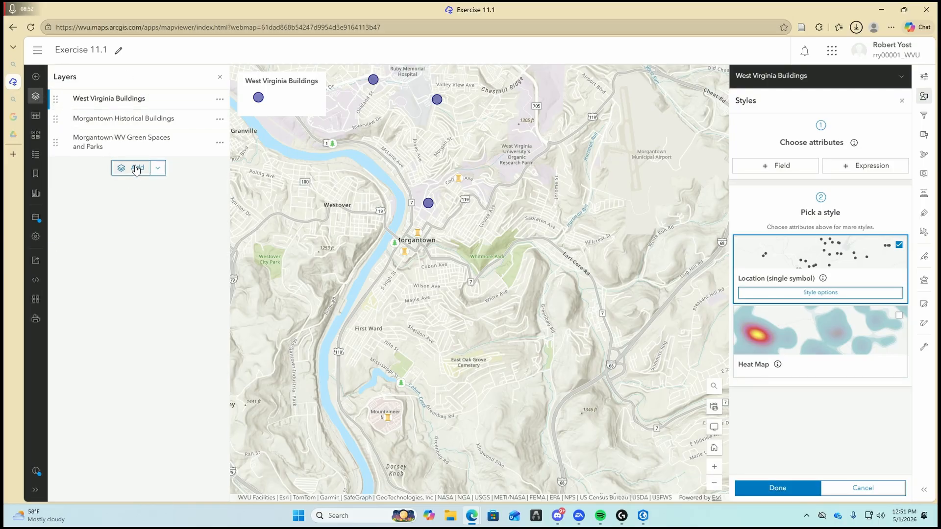
Step: Try to add the zipped shapefile Downtown_Morgantown.shp.zip as a hosted layer, and abandon the file import
{"action": "left_click", "coordinate": [157, 169]}
{"action": "left_click", "coordinate": [122, 215]}
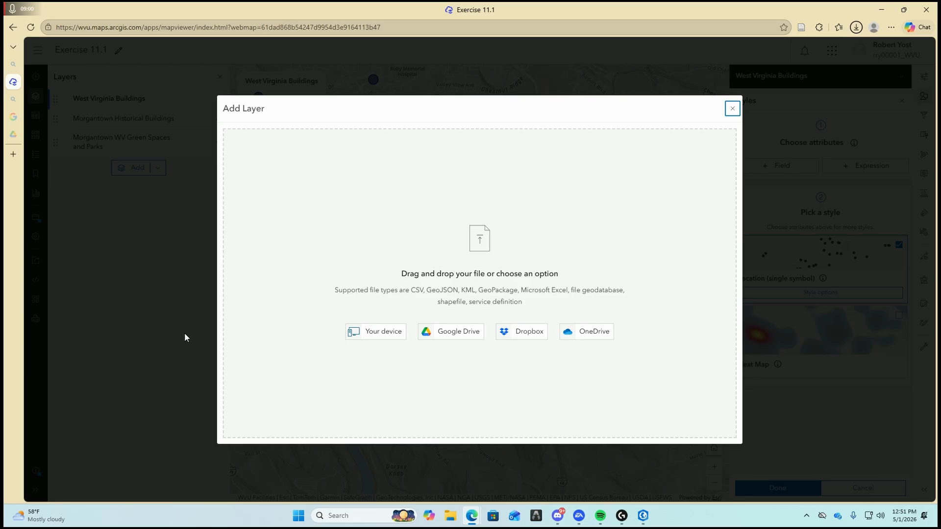
{"action": "left_click", "coordinate": [368, 331]}
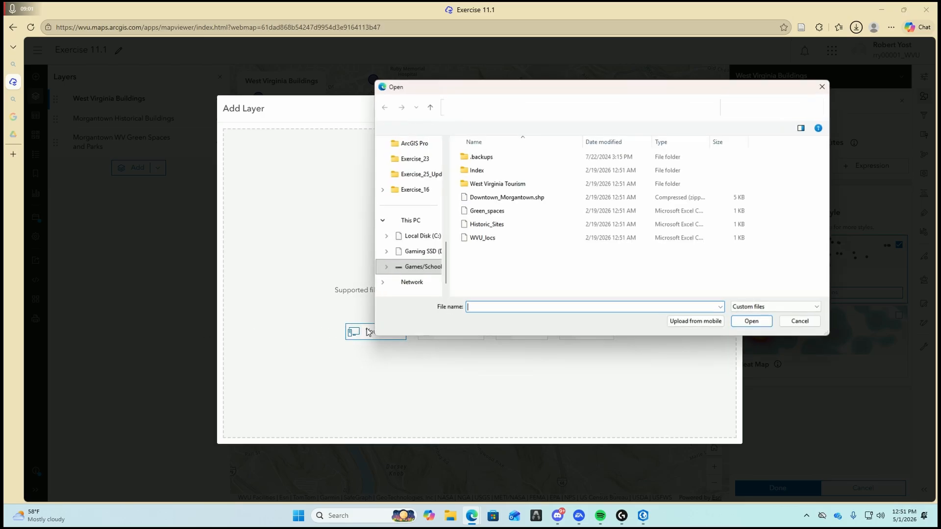
{"action": "double_click", "coordinate": [547, 198]}
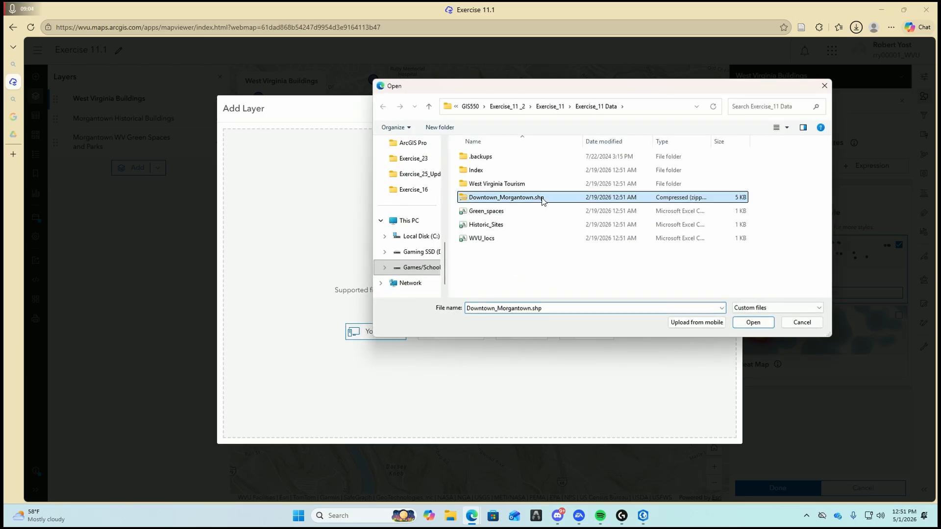
{"action": "left_click_drag", "start_coordinate": [320, 224], "coordinate": [386, 207]}
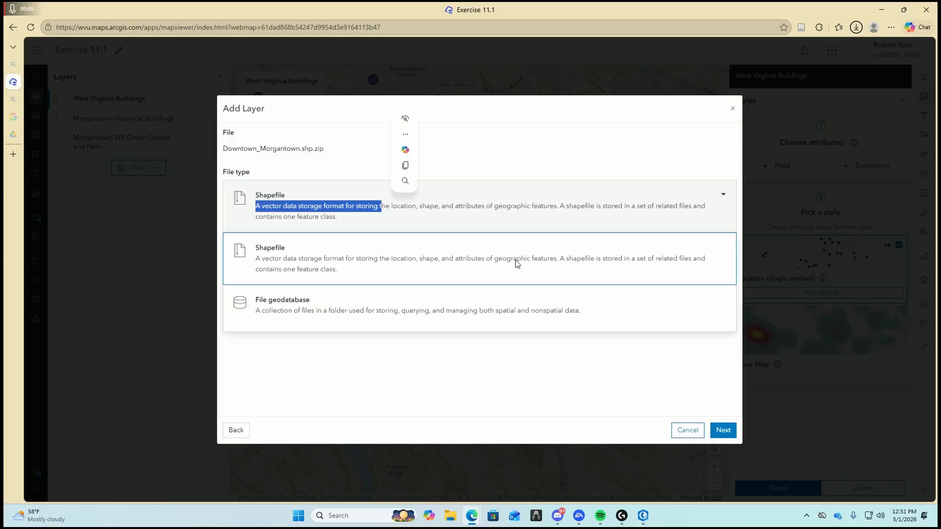
{"action": "left_click", "coordinate": [715, 430]}
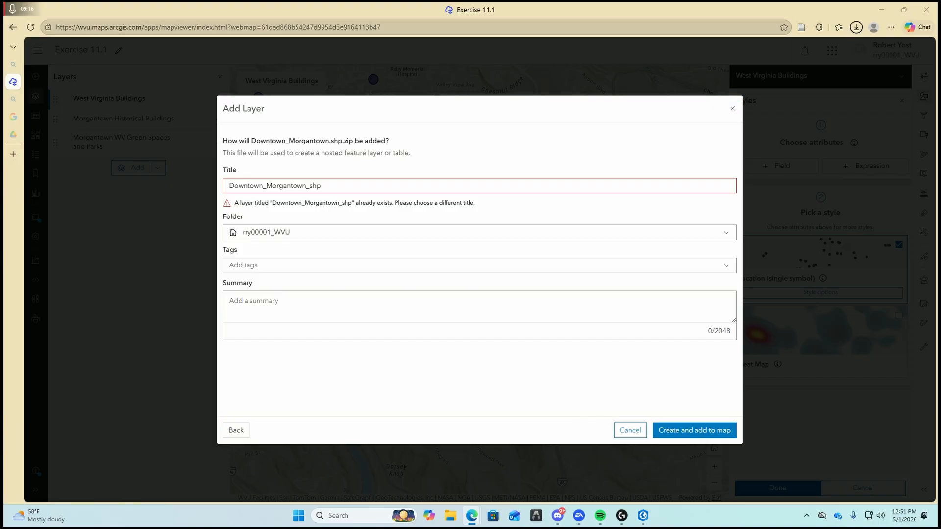
{"action": "left_click", "coordinate": [128, 268]}
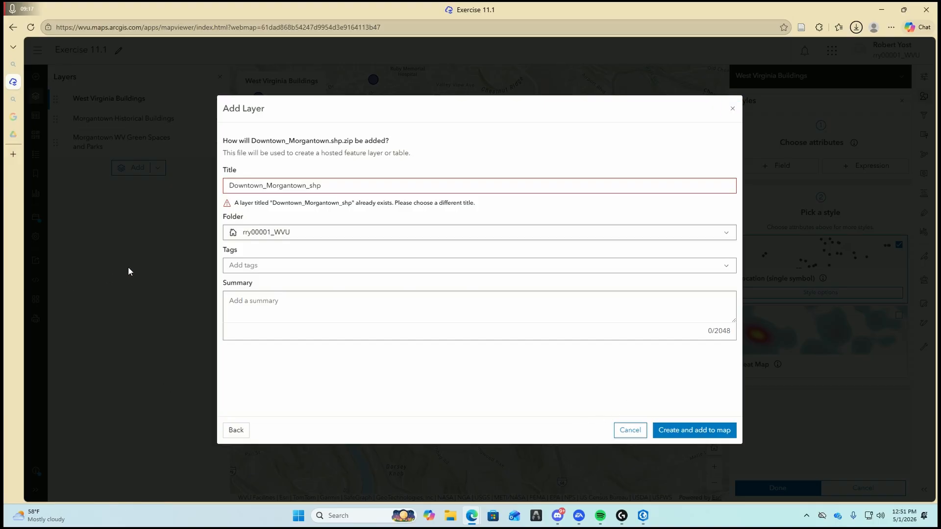
{"action": "left_click", "coordinate": [630, 431]}
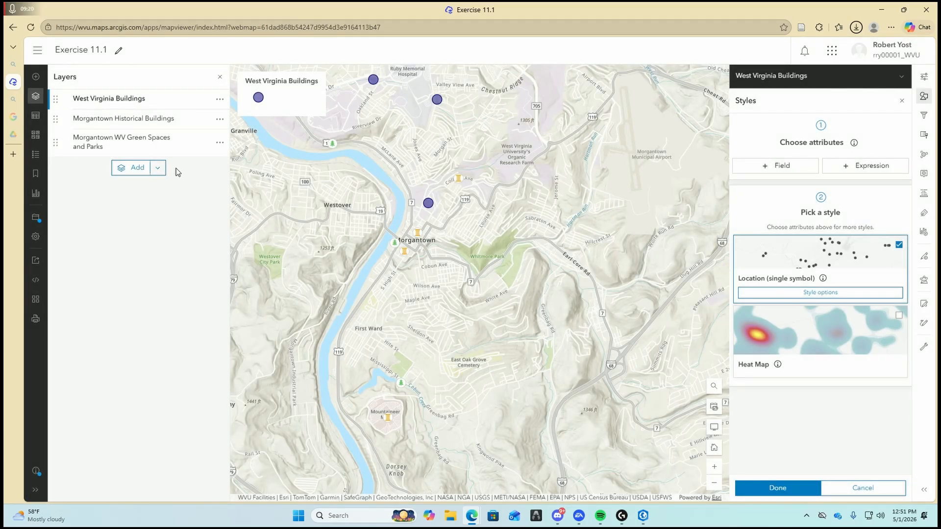
Step: Add the Morgantown Historical Buildings layer from My content to the map once more
{"action": "left_click", "coordinate": [159, 168]}
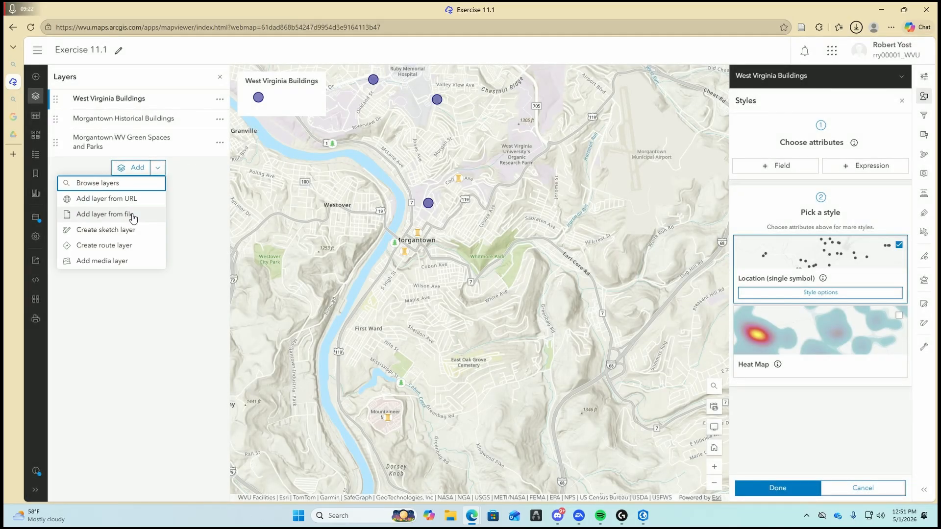
{"action": "left_click", "coordinate": [129, 170]}
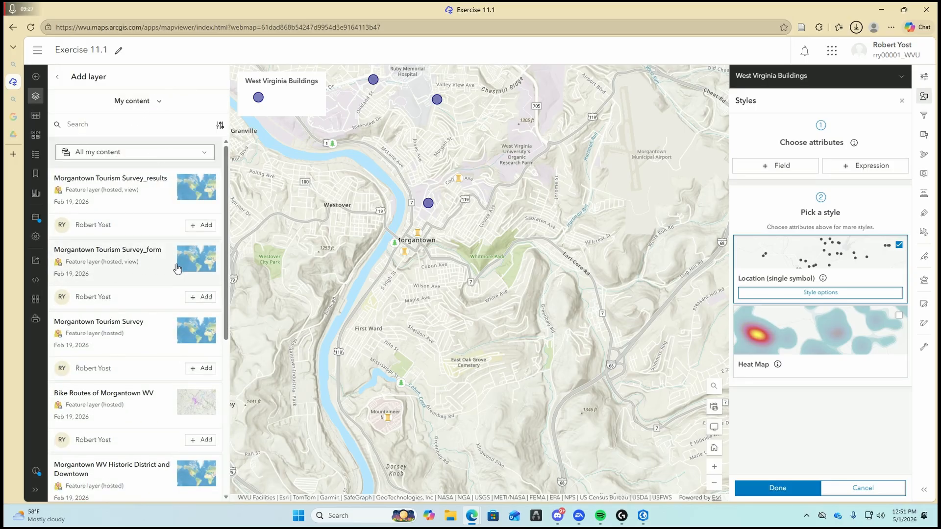
{"action": "scroll", "coordinate": [192, 256], "scroll_direction": "down", "scroll_amount": 2}
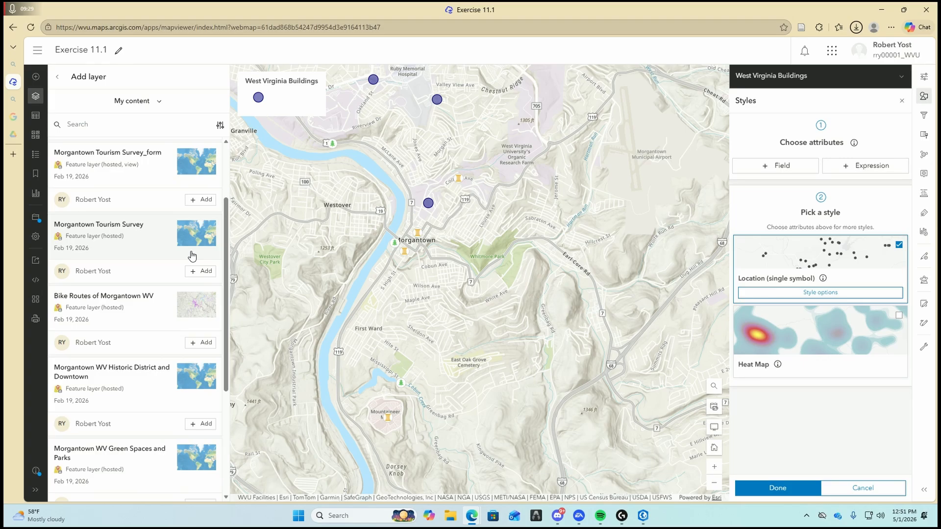
{"action": "scroll", "coordinate": [192, 255], "scroll_direction": "down", "scroll_amount": 4}
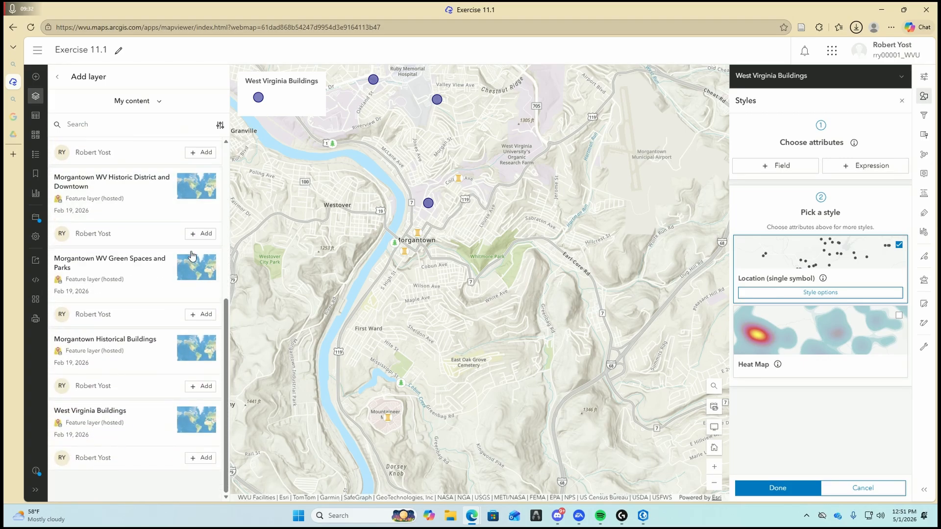
{"action": "left_click", "coordinate": [205, 387]}
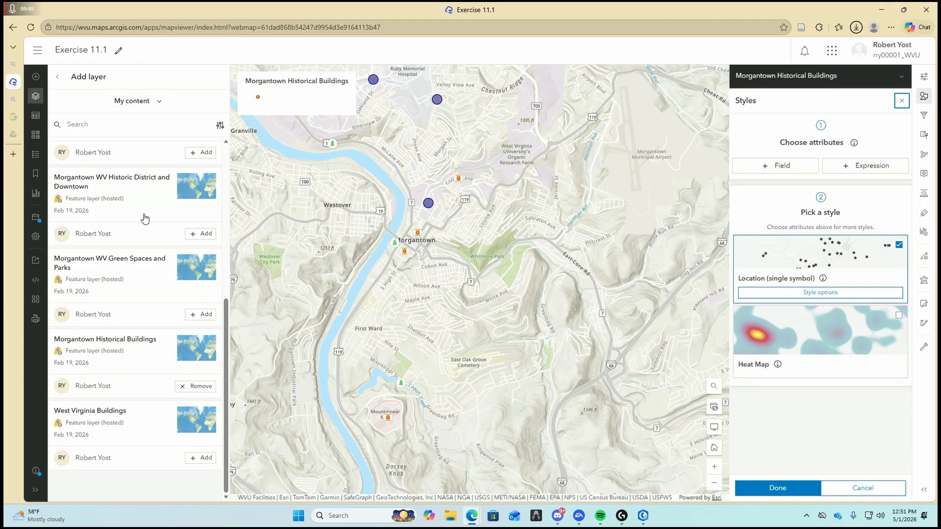
Step: Add the Morgantown WV Historic District and Downtown layer to the map and remove the duplicate Morgantown Historical Buildings layer
{"action": "left_click", "coordinate": [206, 234]}
{"action": "left_click", "coordinate": [58, 76]}
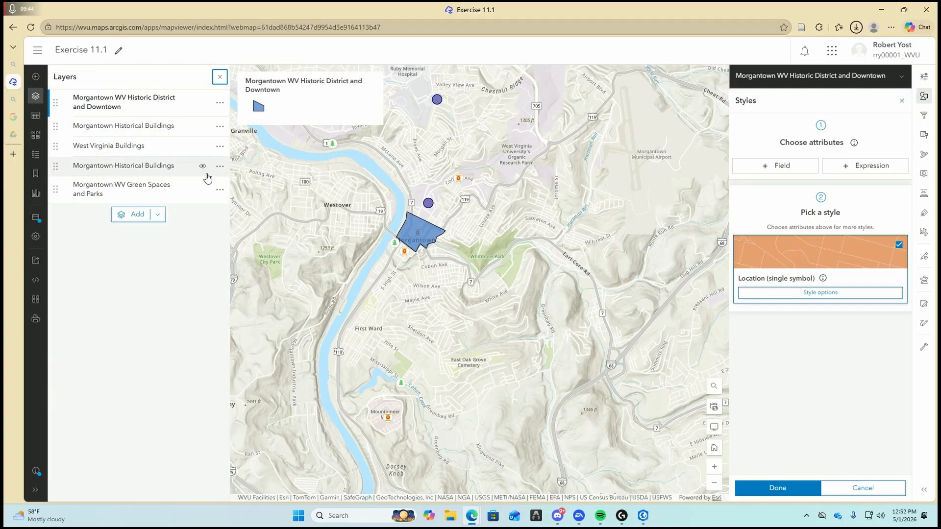
{"action": "left_click", "coordinate": [219, 127]}
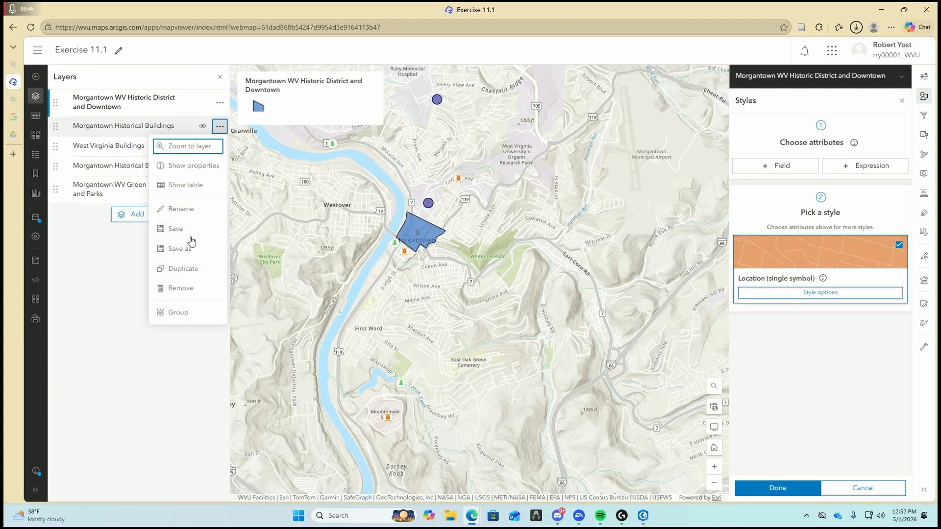
{"action": "left_click", "coordinate": [189, 289]}
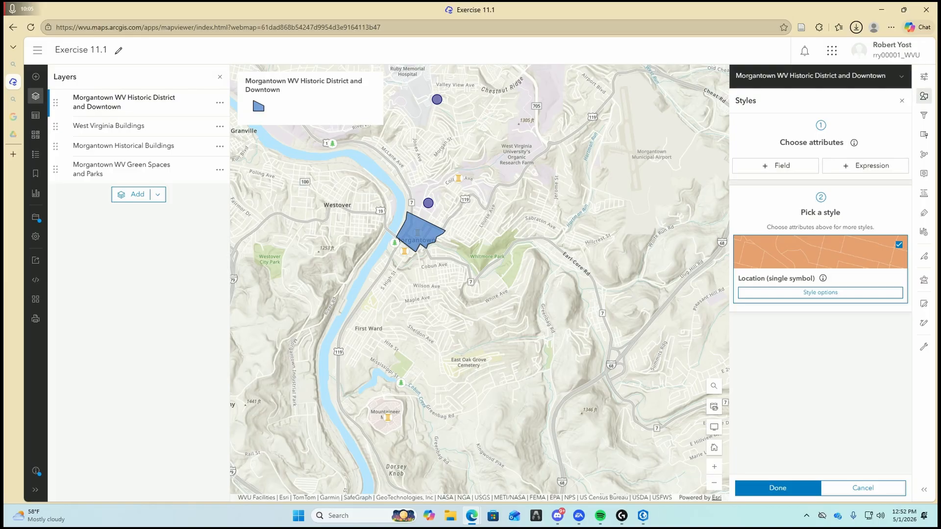
Step: Open the West Virginia Tourism ArcGIS Pro project from Exercise_11 Data, under GIS550\Exercise_11 _2 on the Games/School (E:) drive
{"action": "left_click", "coordinate": [451, 515]}
{"action": "scroll", "coordinate": [278, 343], "scroll_direction": "down", "scroll_amount": 5}
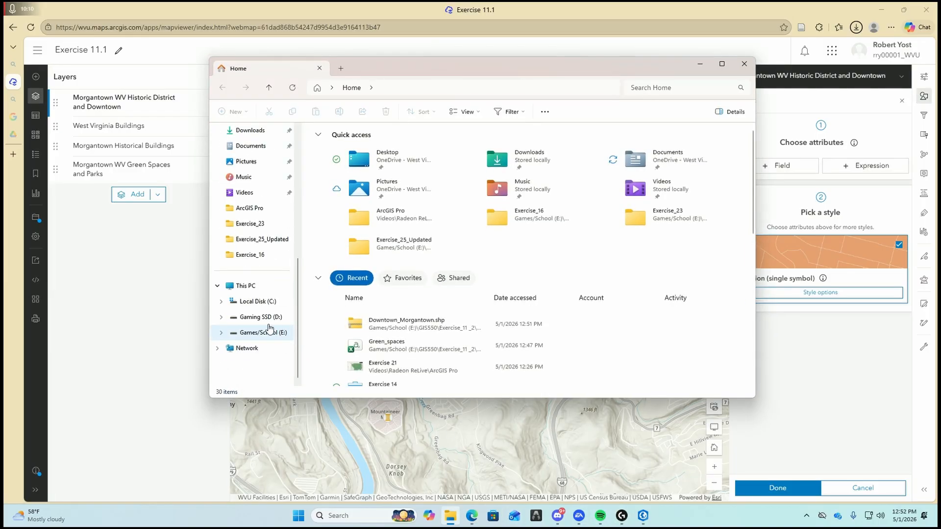
{"action": "left_click", "coordinate": [270, 332]}
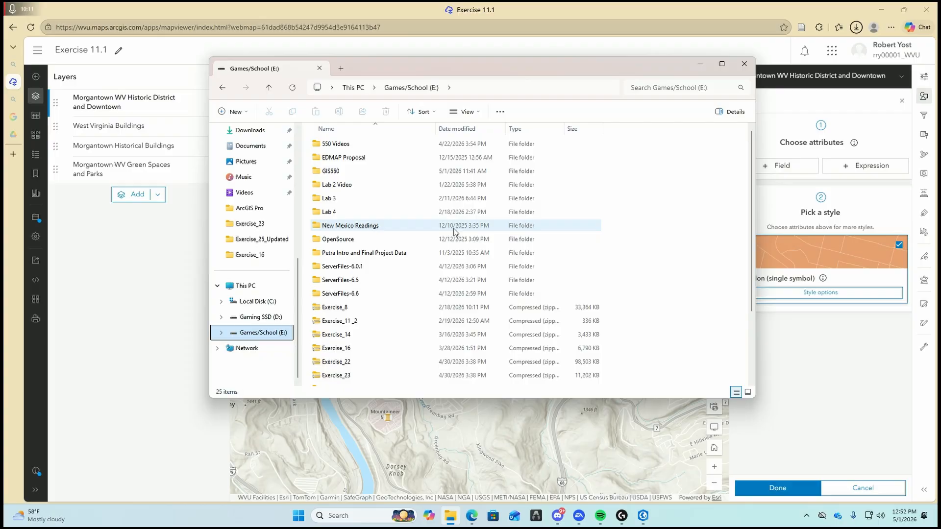
{"action": "double_click", "coordinate": [357, 171]}
{"action": "double_click", "coordinate": [343, 252]}
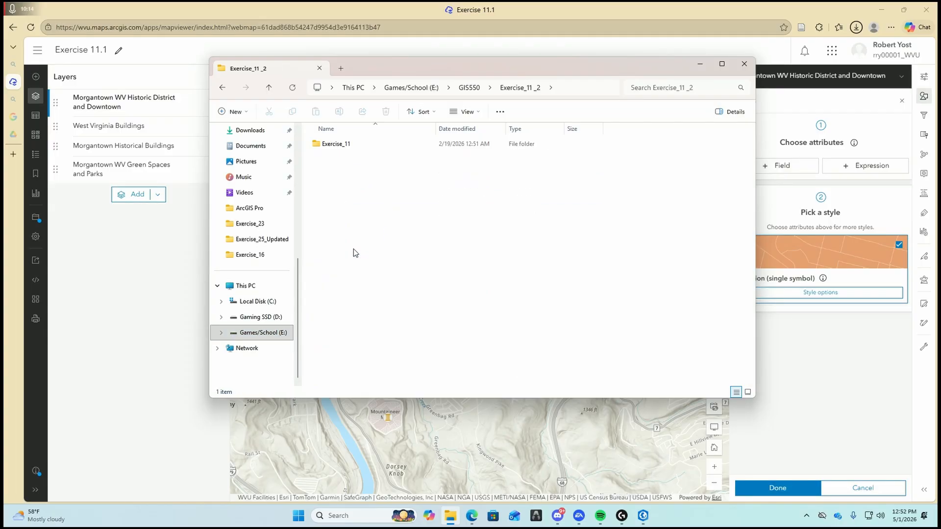
{"action": "double_click", "coordinate": [372, 145]}
{"action": "double_click", "coordinate": [378, 144]}
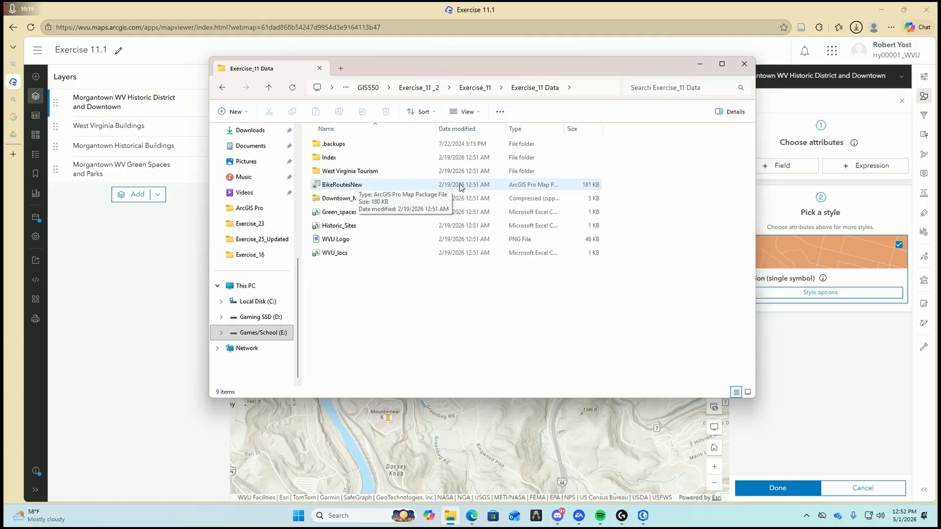
{"action": "double_click", "coordinate": [369, 171]}
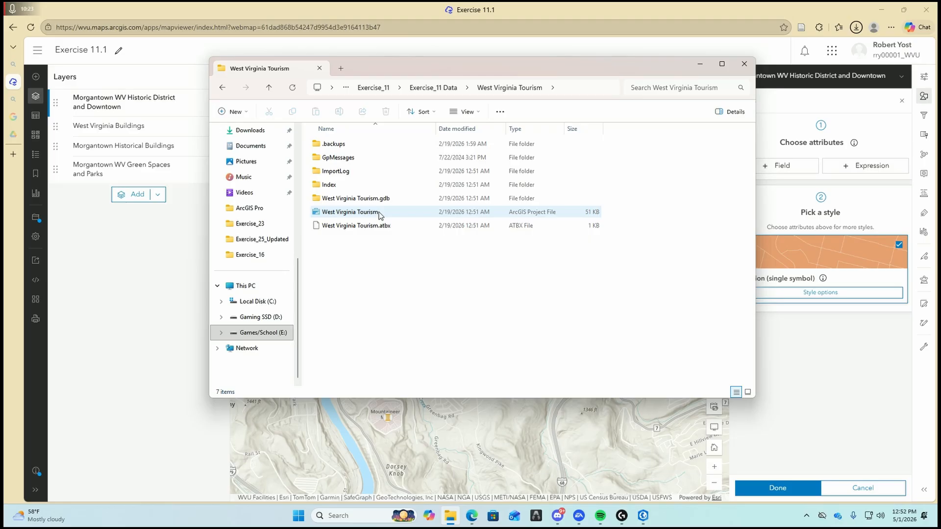
{"action": "double_click", "coordinate": [379, 213]}
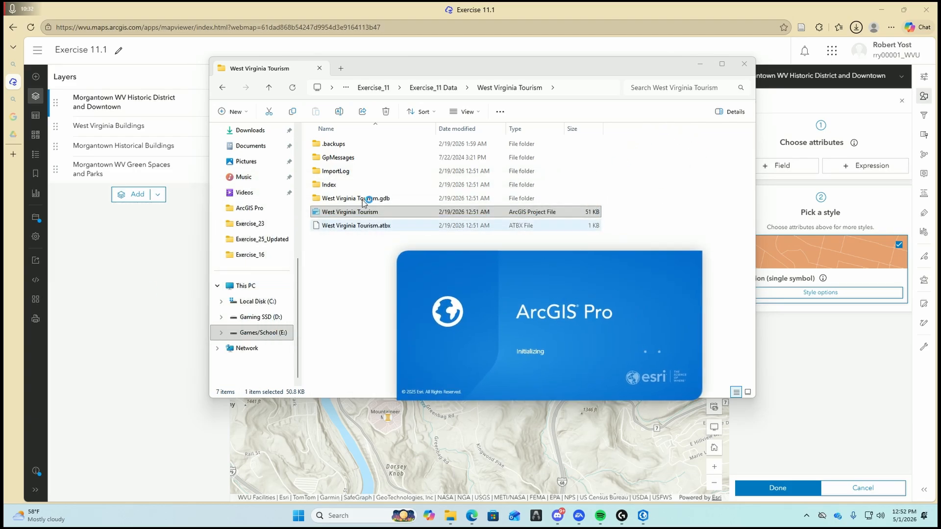
Step: Open the BikeRoutesNew map package from the Exercise_11 Data folder in ArcGIS Pro
{"action": "key", "text": "alt+Up"}
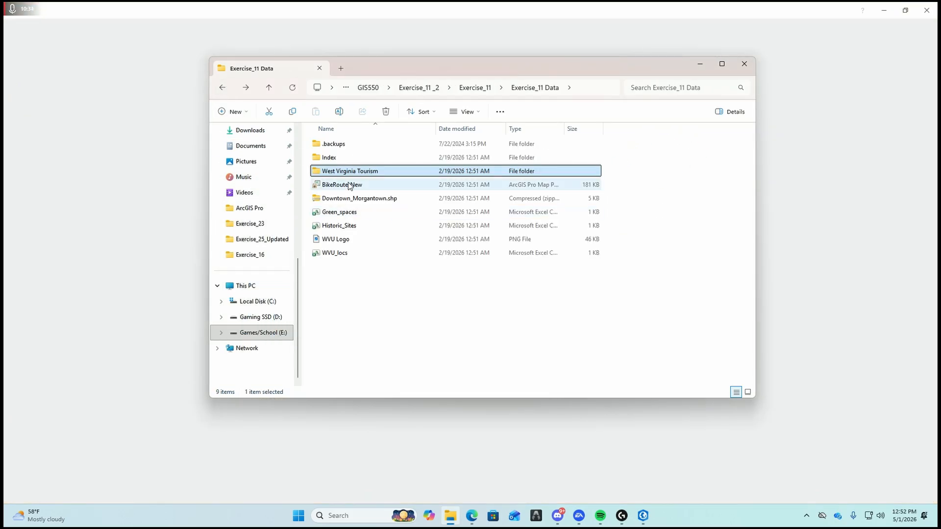
{"action": "left_click", "coordinate": [359, 185]}
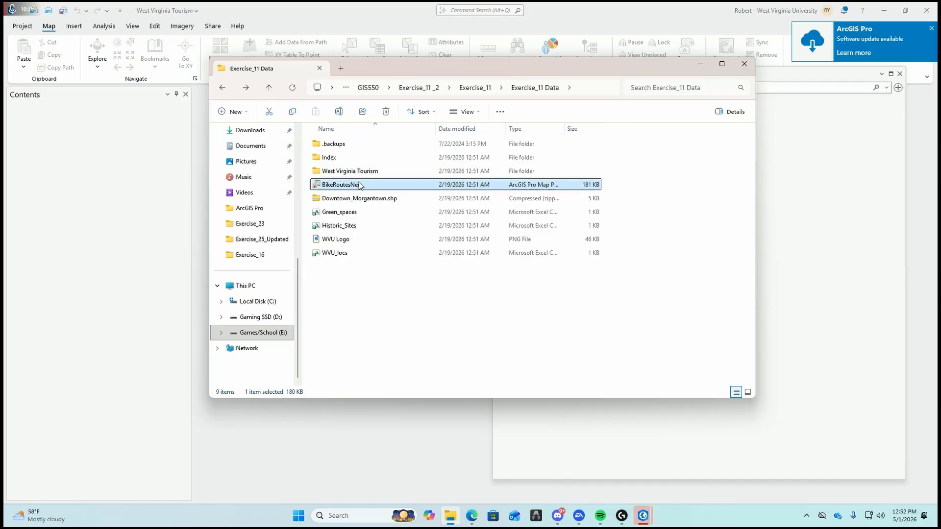
{"action": "double_click", "coordinate": [359, 185]}
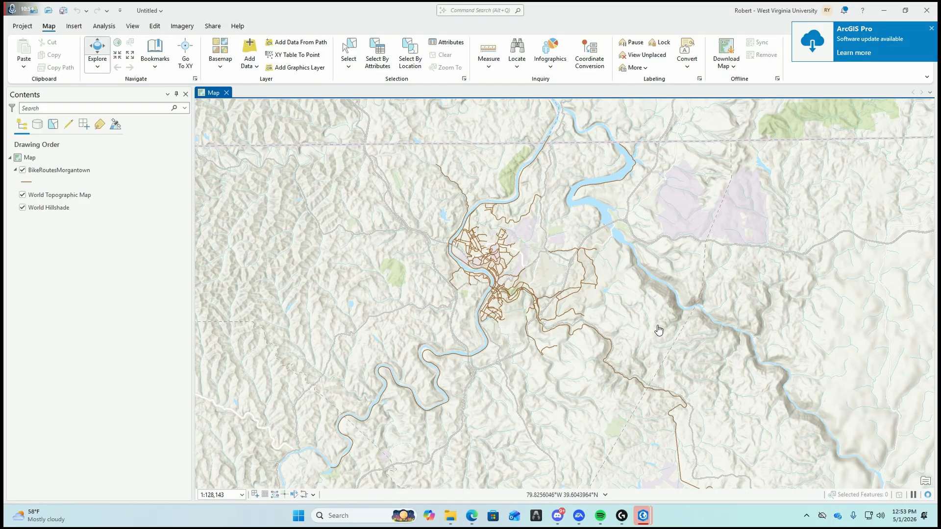
Step: Examine the Share As Web Layer settings and publishing options for BikeRoutesMorgantown, and close them without publishing
{"action": "right_click", "coordinate": [79, 170]}
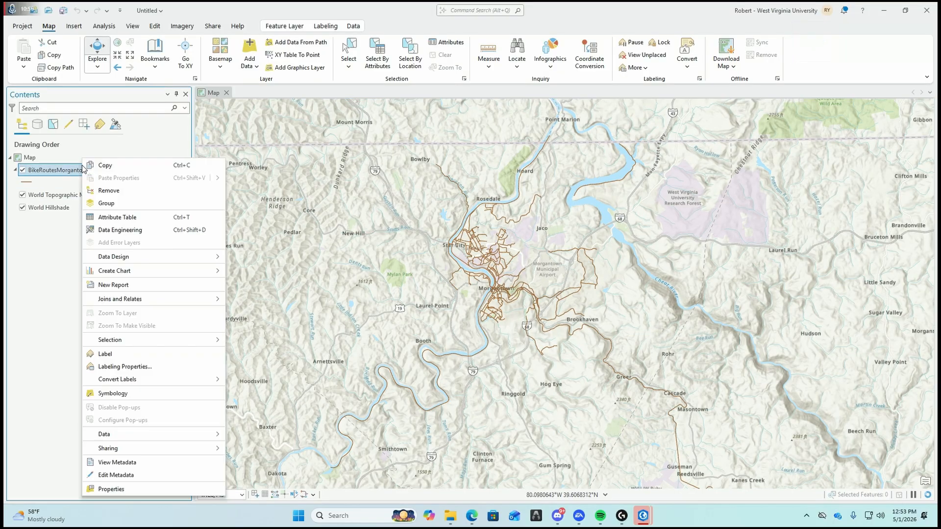
{"action": "mouse_move", "coordinate": [157, 448]}
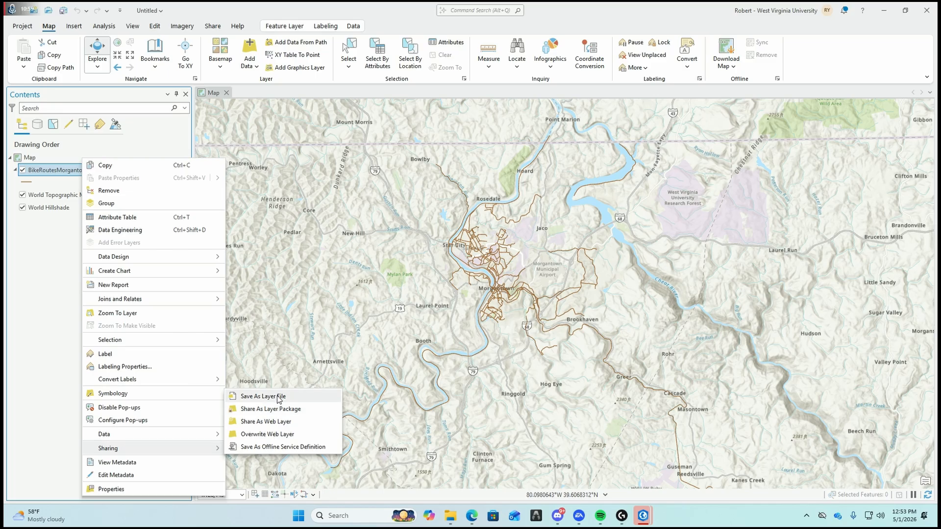
{"action": "left_click", "coordinate": [275, 422]}
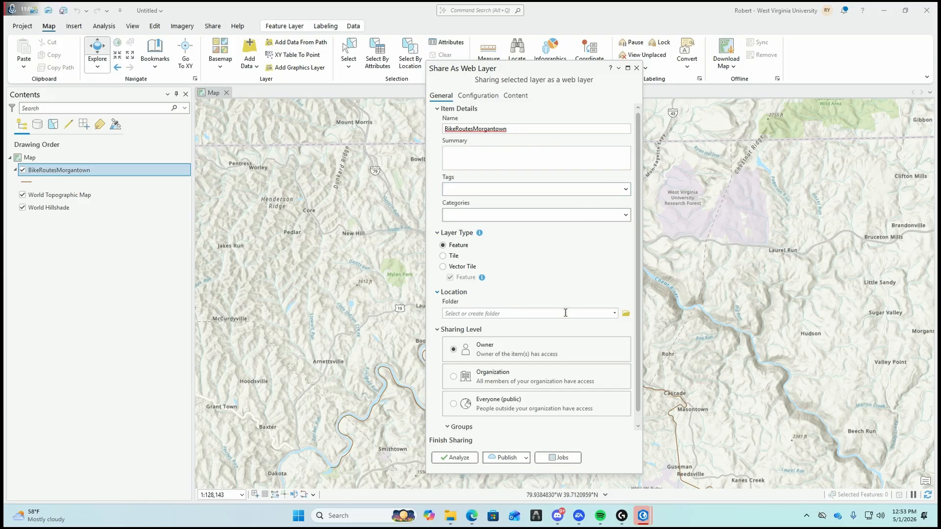
{"action": "scroll", "coordinate": [565, 313], "scroll_direction": "down", "scroll_amount": 1}
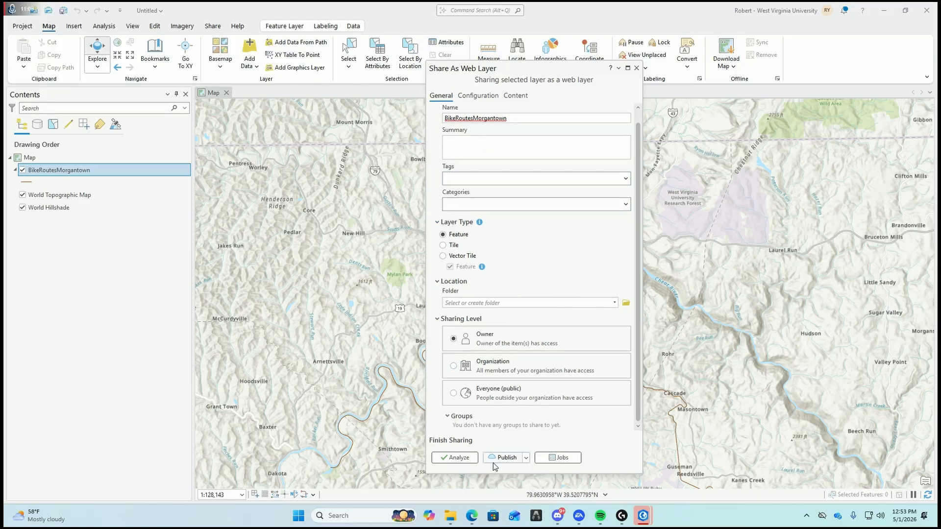
{"action": "left_click", "coordinate": [527, 458]}
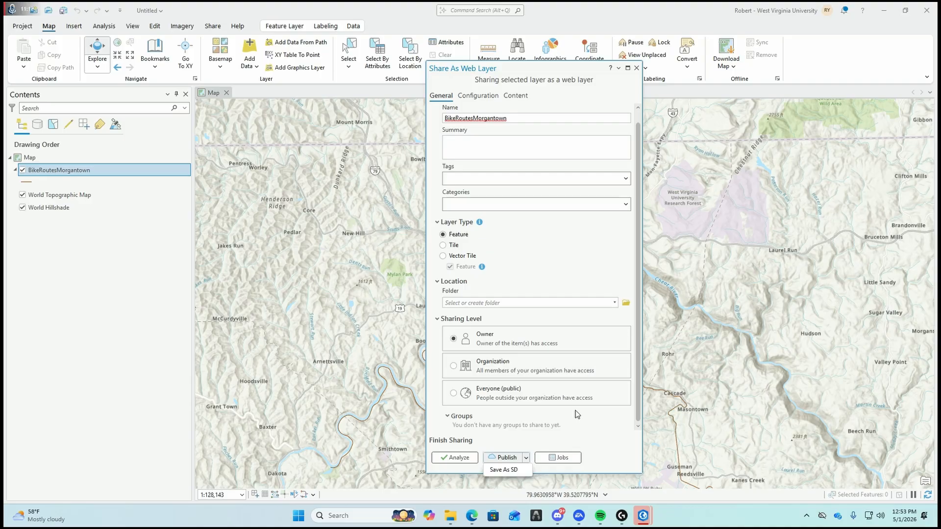
{"action": "left_click", "coordinate": [636, 68]}
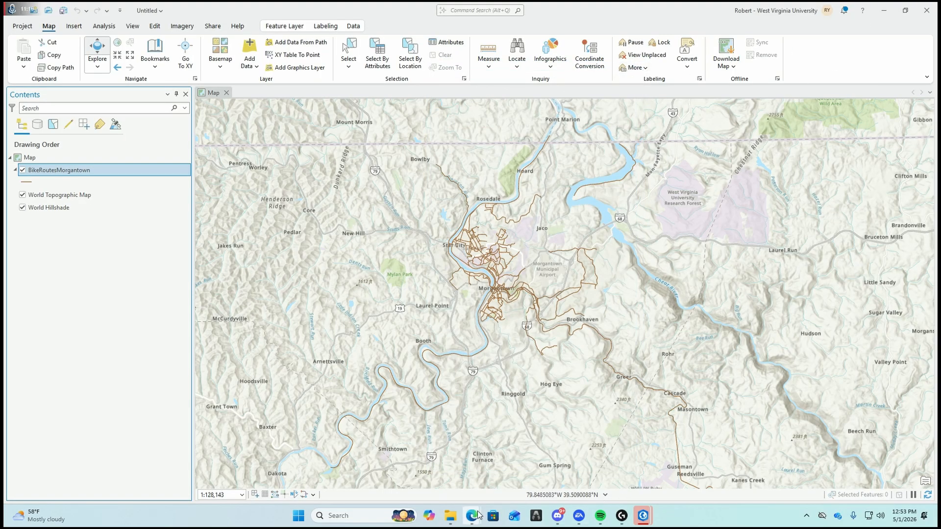
Step: Switch to the Exercise 11.1 web map in the browser and look at the options for adding a layer
{"action": "mouse_move", "coordinate": [471, 515]}
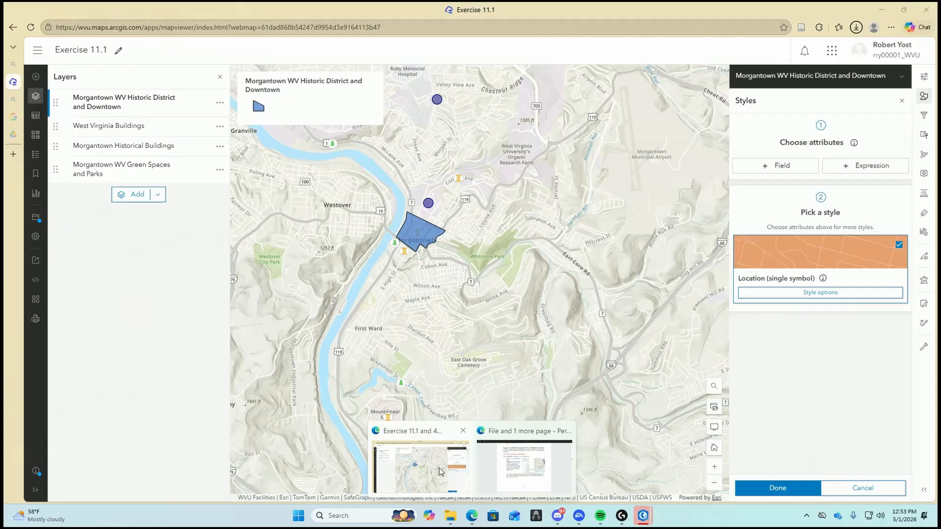
{"action": "left_click", "coordinate": [439, 471]}
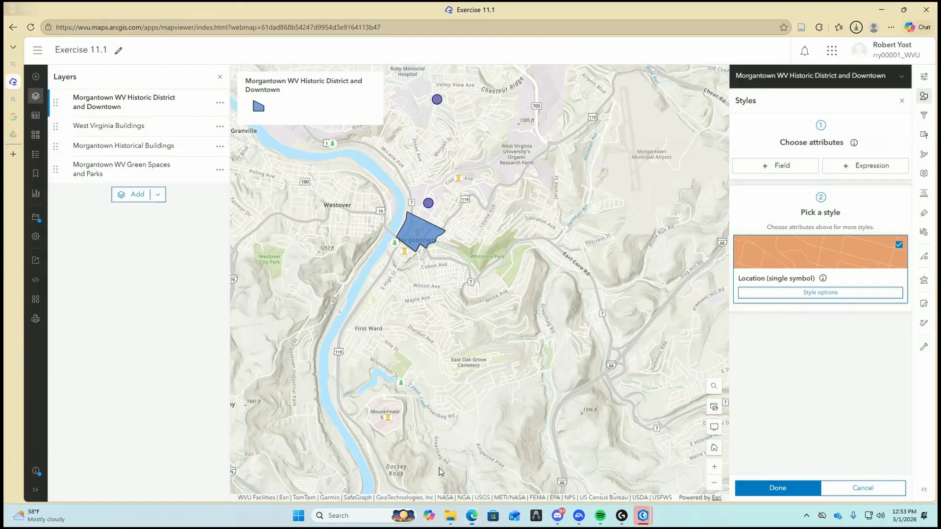
{"action": "left_click", "coordinate": [153, 194]}
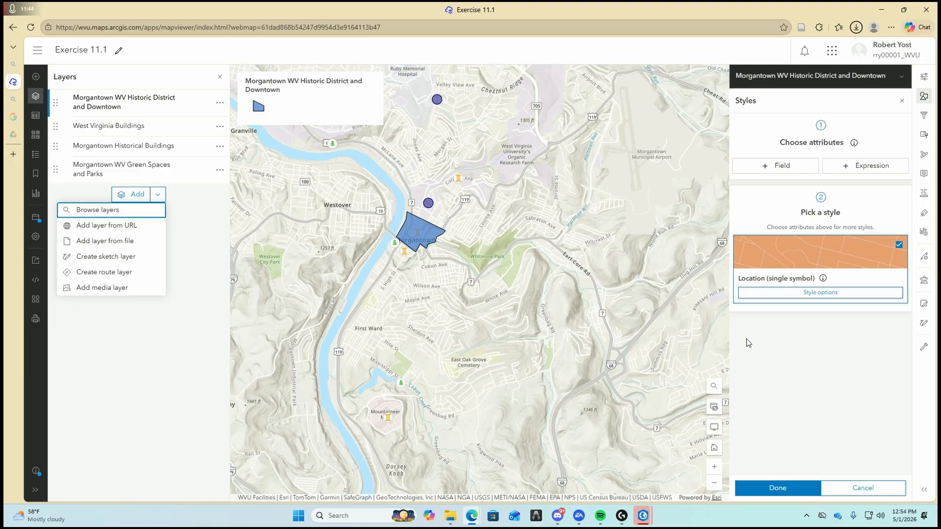
Step: Switch to the West Virginia Tourism project in ArcGIS Pro, examine the Share As Web Map settings, and close them without sharing
{"action": "mouse_move", "coordinate": [642, 516]}
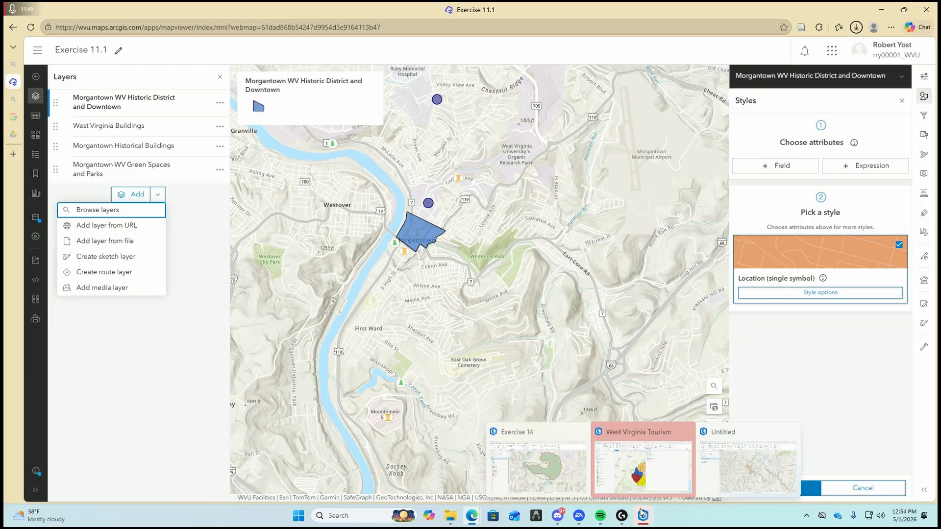
{"action": "left_click", "coordinate": [669, 469]}
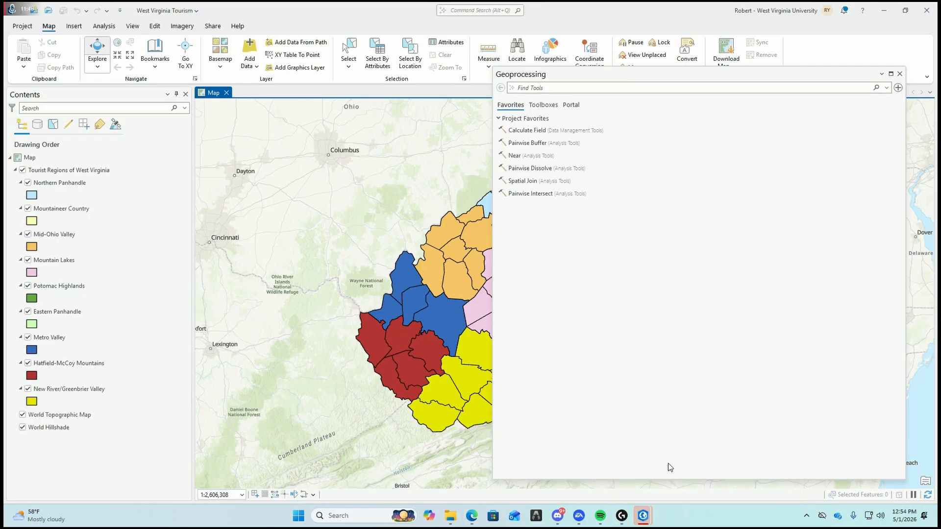
{"action": "left_click", "coordinate": [899, 73]}
{"action": "left_click", "coordinate": [213, 26]}
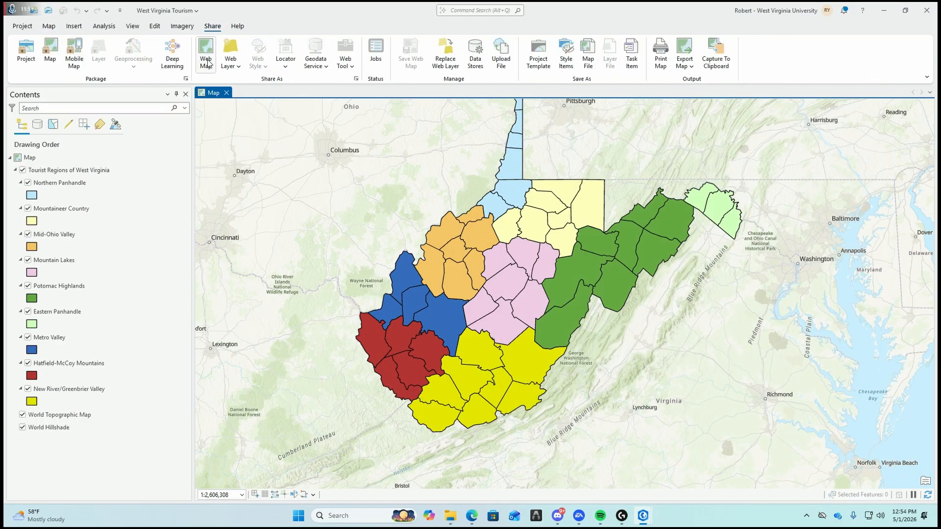
{"action": "left_click", "coordinate": [216, 69]}
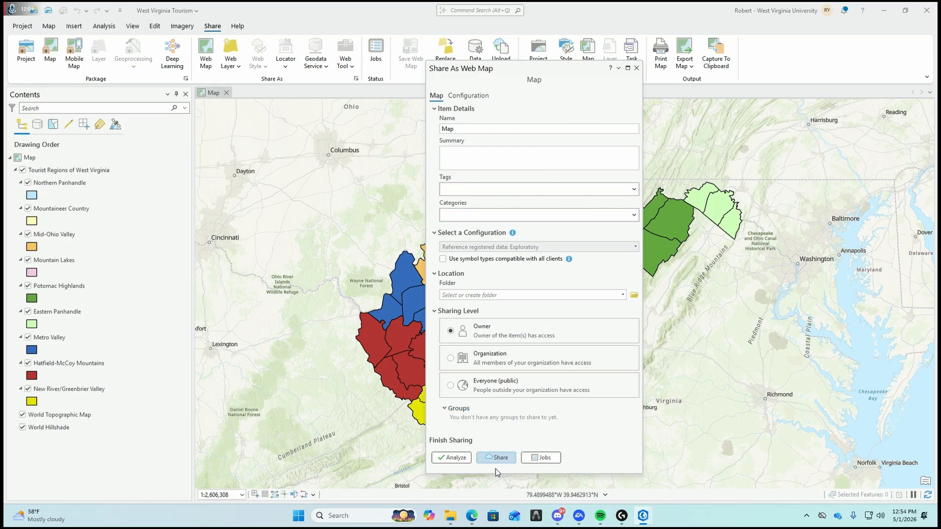
{"action": "left_click", "coordinate": [636, 68]}
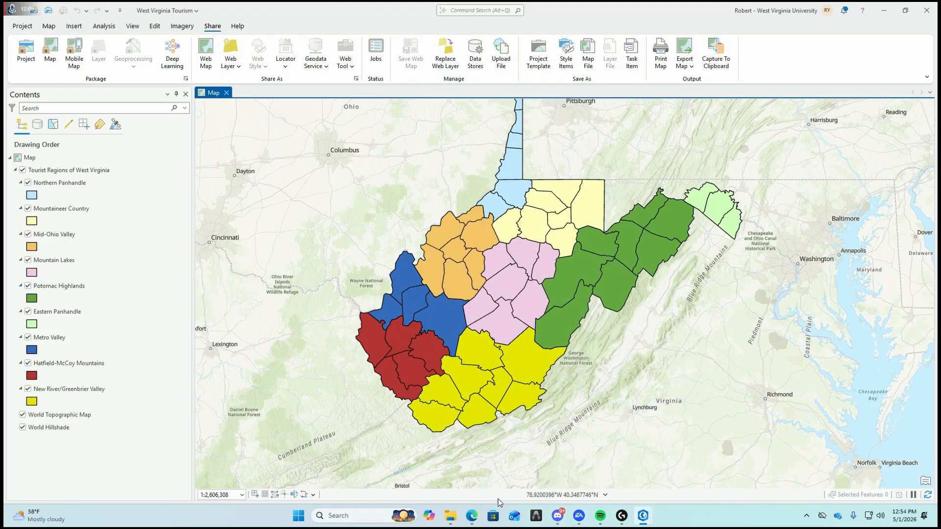
Step: Return to the Exercise 11.1 web map in the browser and save it
{"action": "mouse_move", "coordinate": [471, 515]}
{"action": "left_click", "coordinate": [436, 472]}
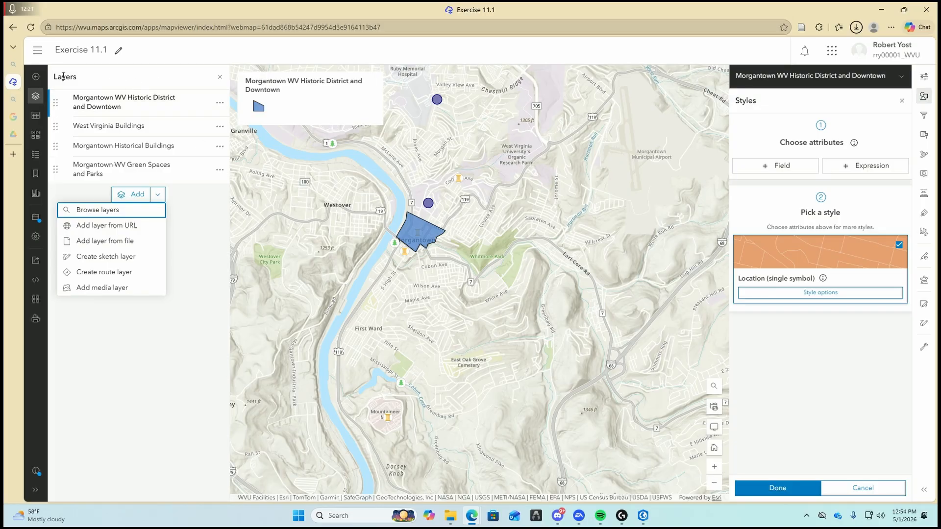
{"action": "left_click", "coordinate": [38, 52]}
{"action": "left_click", "coordinate": [39, 55]}
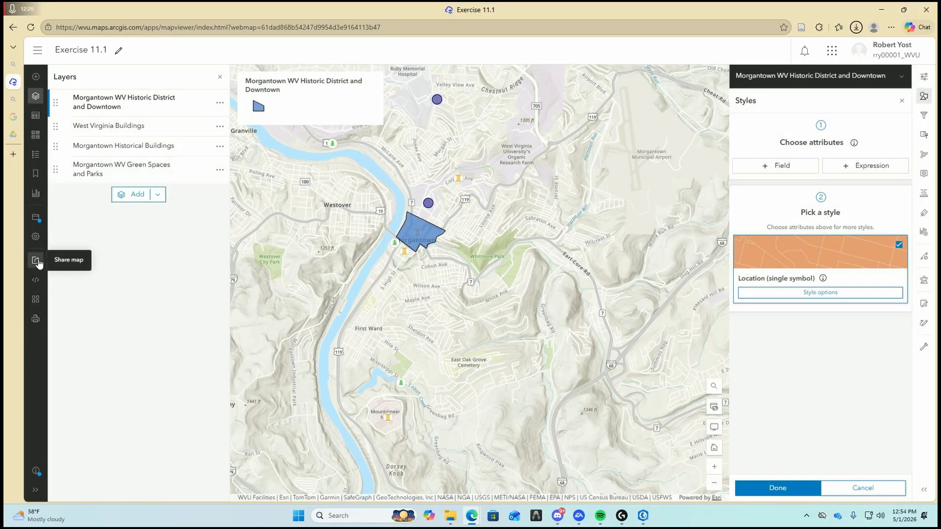
{"action": "left_click", "coordinate": [36, 217]}
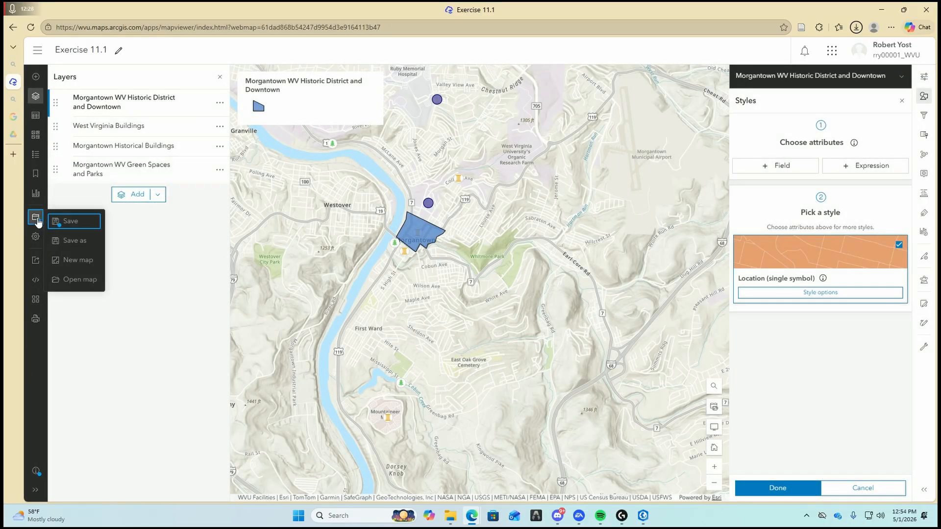
{"action": "left_click", "coordinate": [71, 226]}
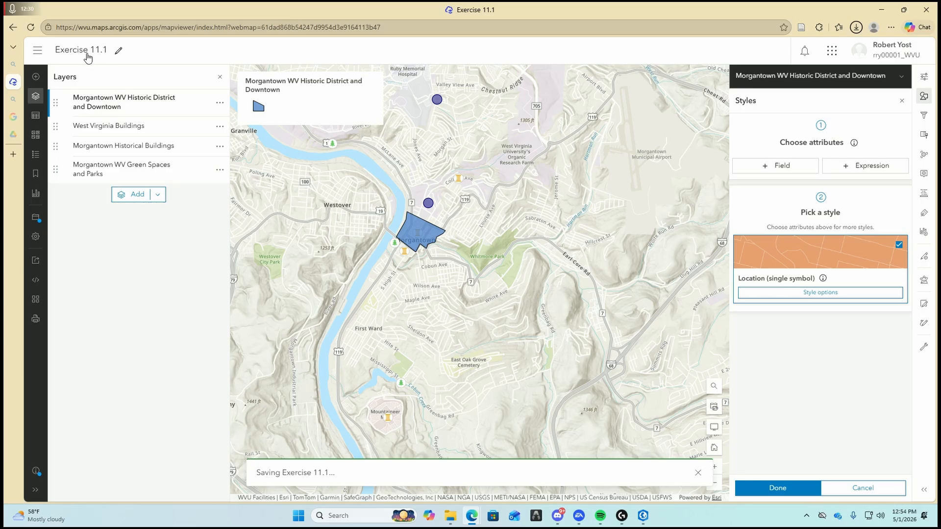
Step: Leave the Exercise 11.1 map through the organization's gallery and open a new untitled map in Map Viewer
{"action": "left_click", "coordinate": [832, 49]}
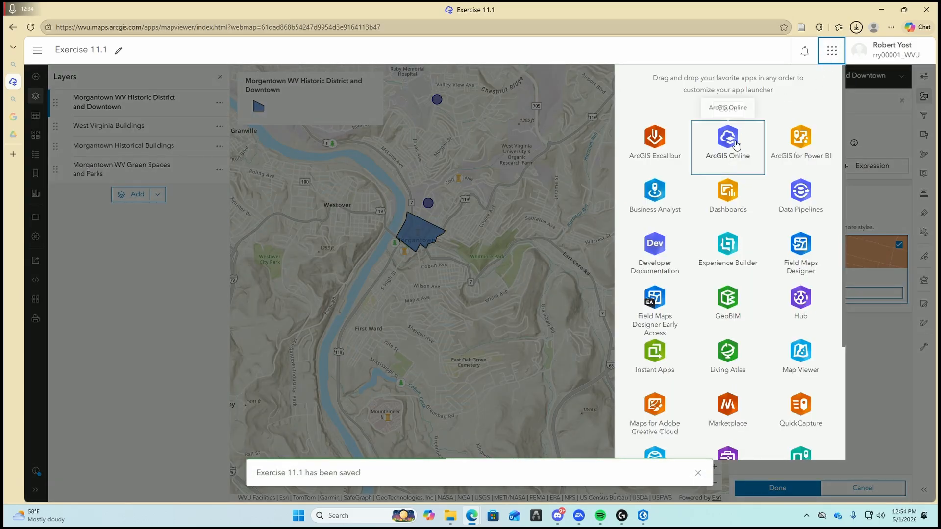
{"action": "left_click", "coordinate": [879, 57]}
{"action": "left_click", "coordinate": [883, 51]}
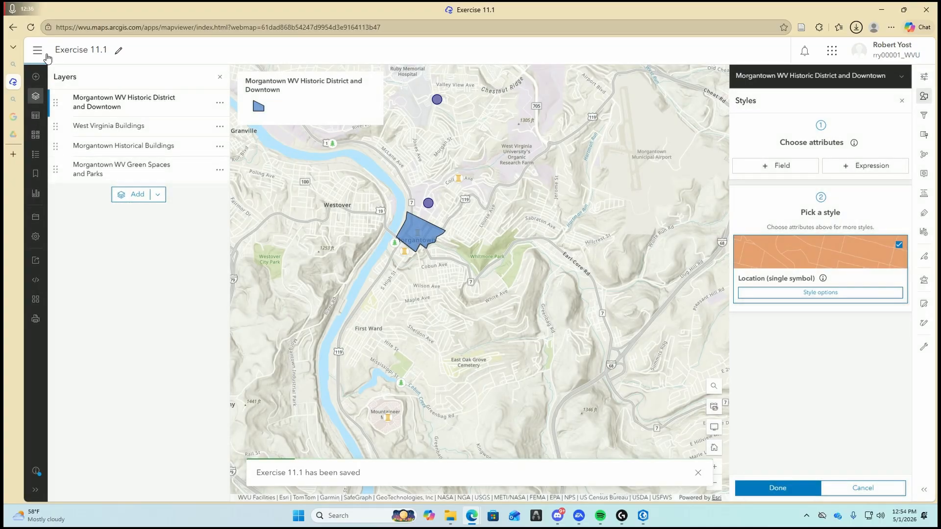
{"action": "left_click", "coordinate": [38, 50]}
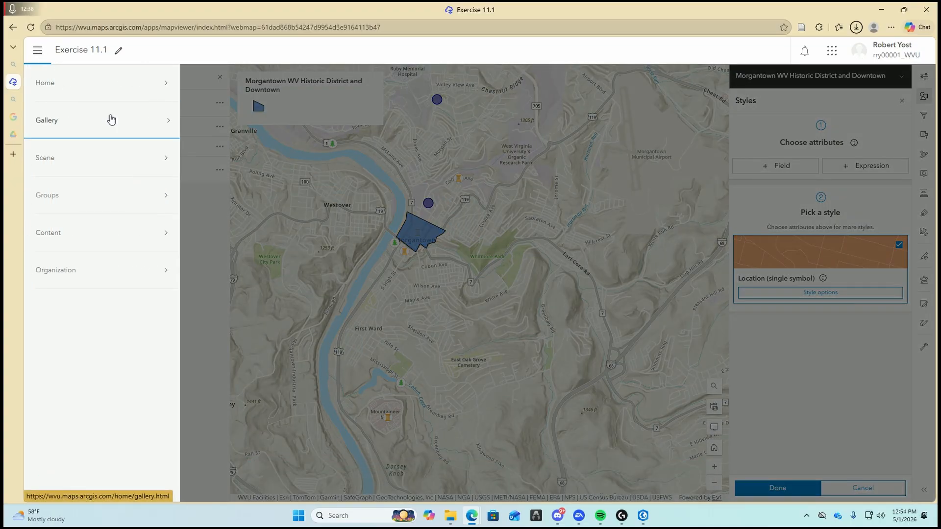
{"action": "left_click", "coordinate": [111, 120]}
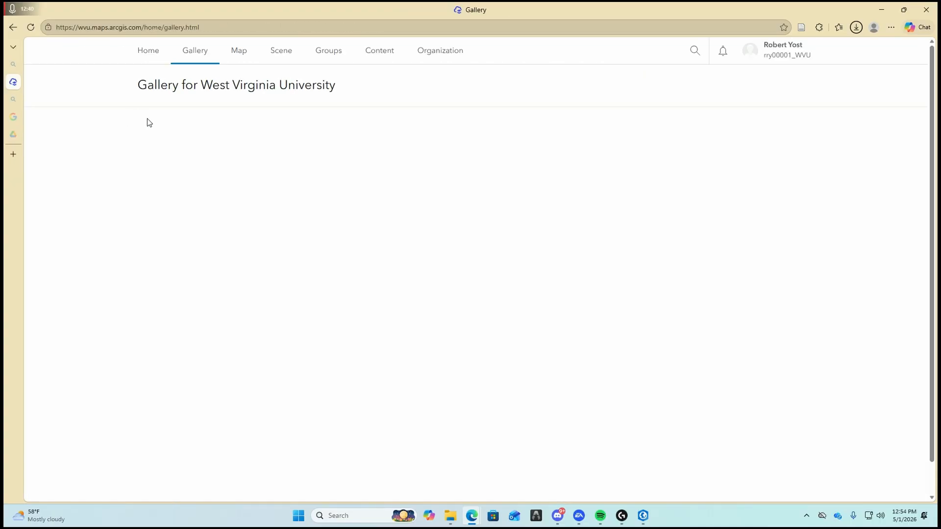
{"action": "left_click", "coordinate": [239, 53]}
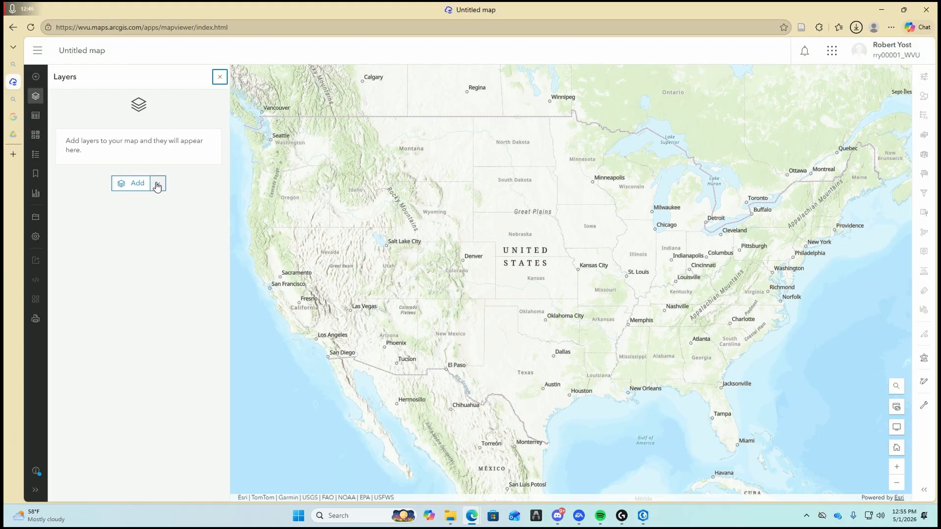
Step: Open the West Virginia Tourist Regions web map in Map Viewer from the maps in your content and look over its regions
{"action": "left_click", "coordinate": [37, 49]}
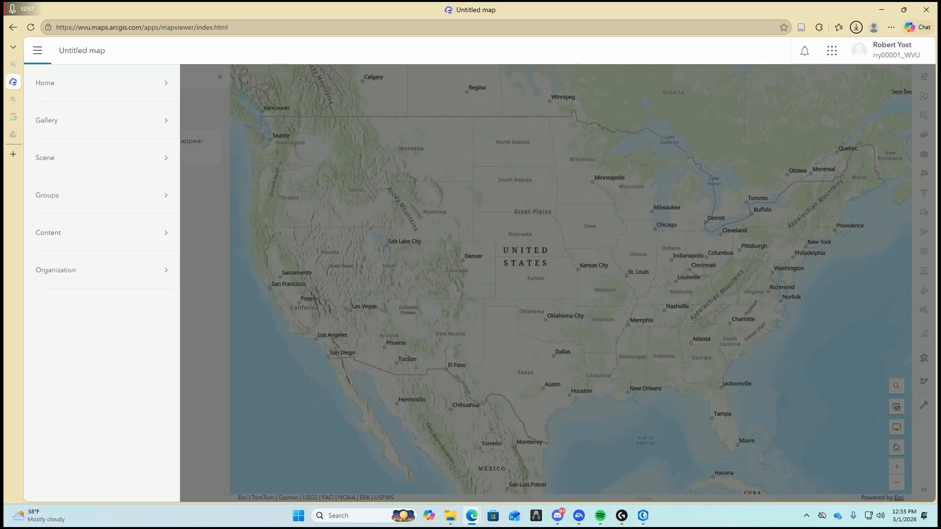
{"action": "left_click", "coordinate": [71, 232]}
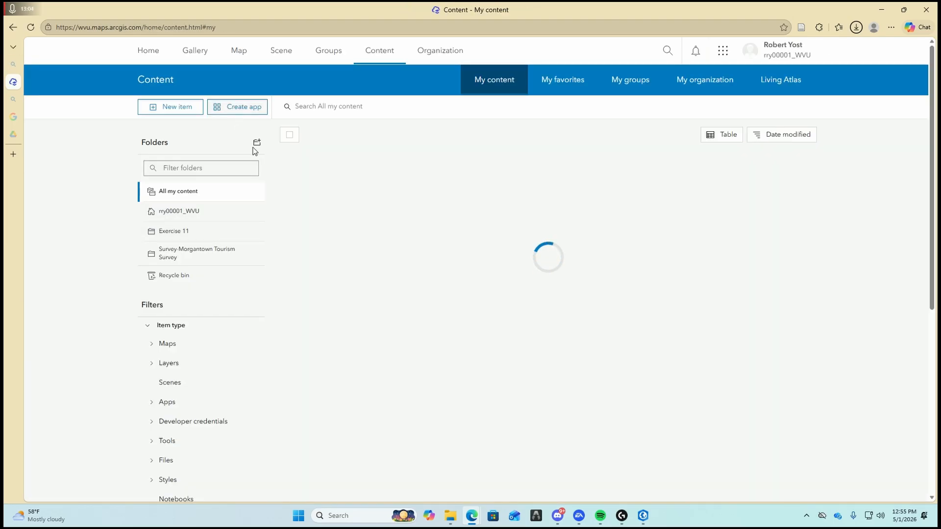
{"action": "left_click", "coordinate": [184, 345]}
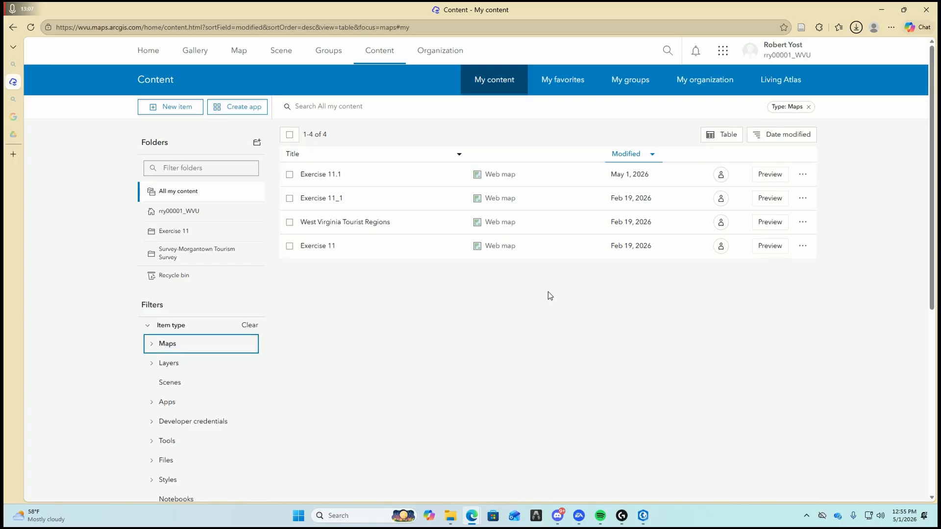
{"action": "left_click", "coordinate": [291, 225]}
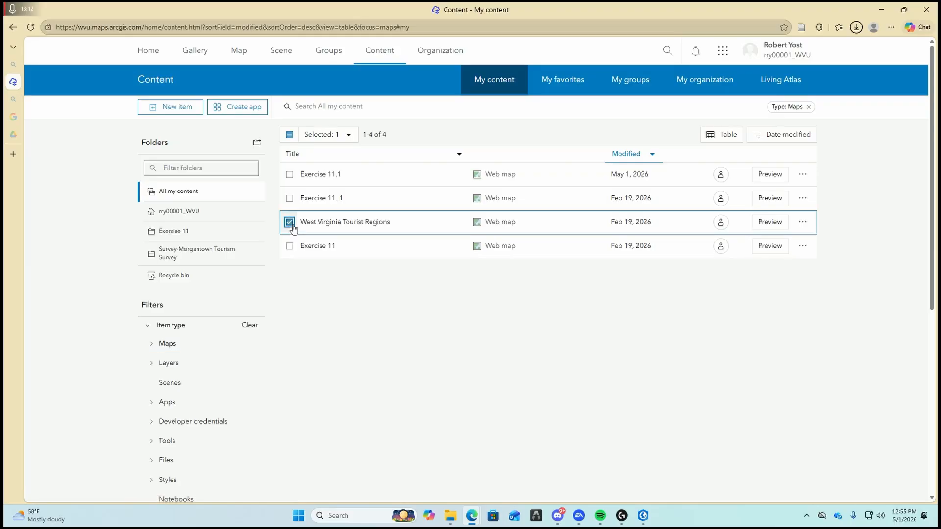
{"action": "right_click", "coordinate": [382, 225]}
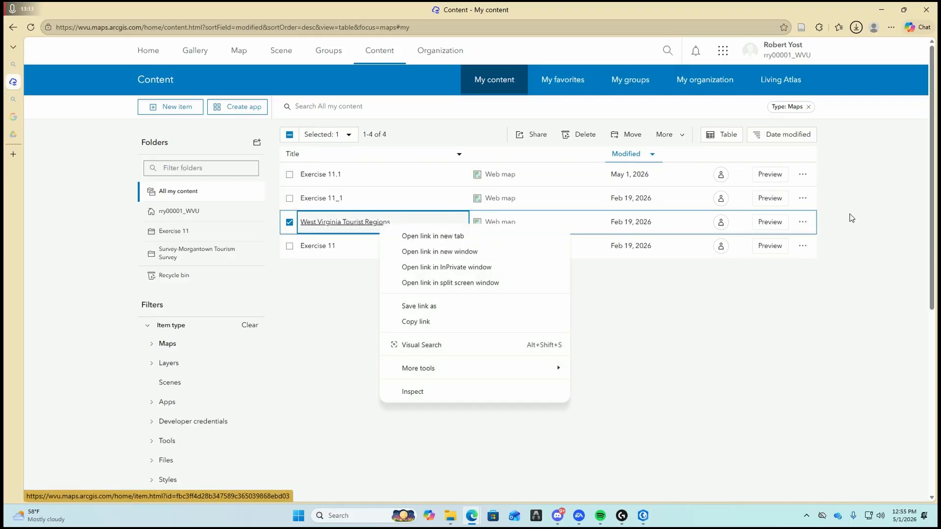
{"action": "left_click", "coordinate": [804, 224]}
{"action": "left_click", "coordinate": [804, 224]}
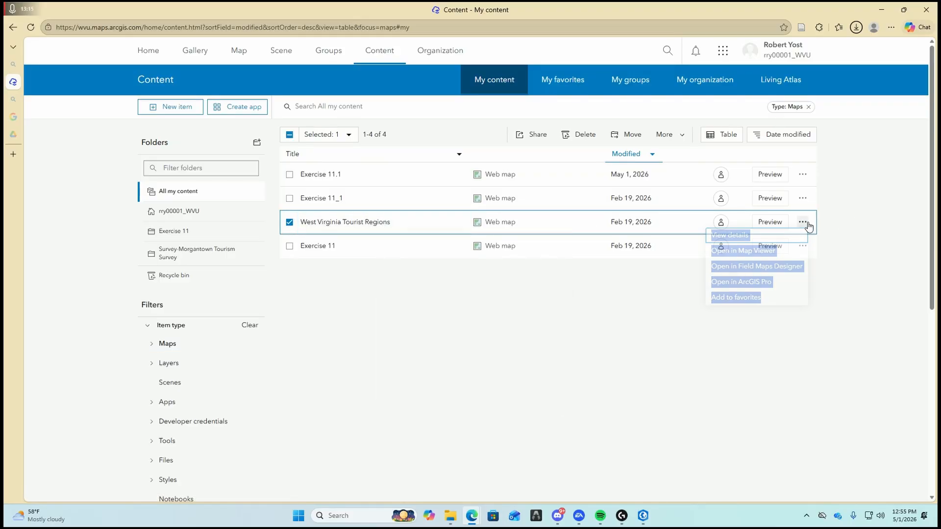
{"action": "left_click", "coordinate": [734, 252]}
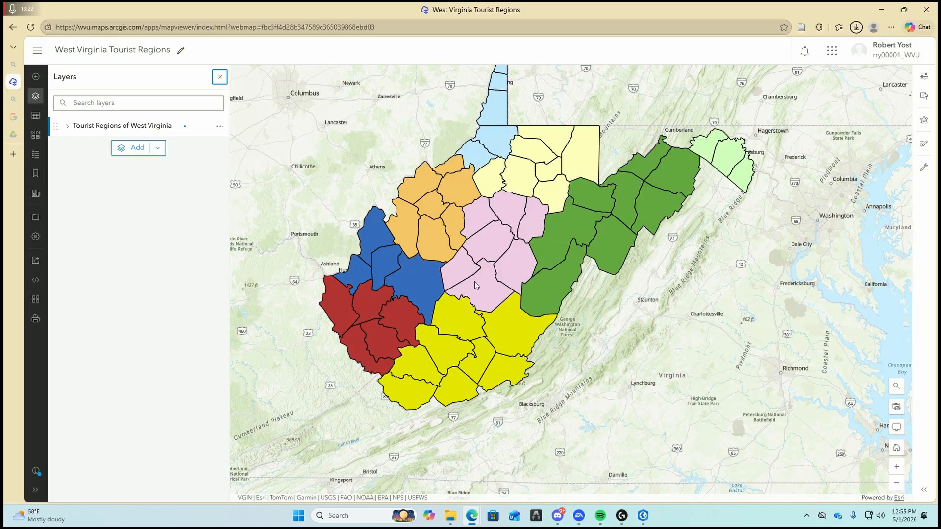
{"action": "left_click_drag", "start_coordinate": [475, 285], "coordinate": [487, 365]}
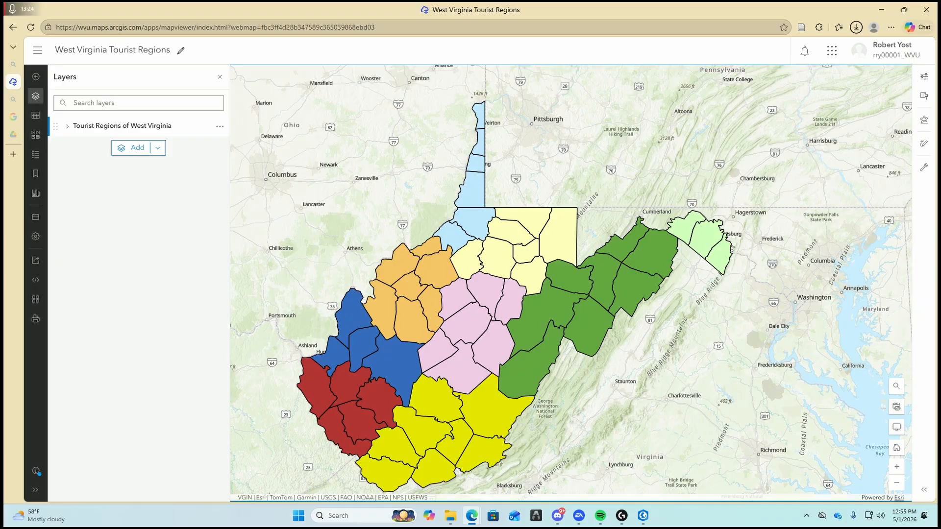
{"action": "left_click_drag", "start_coordinate": [445, 317], "coordinate": [487, 267]}
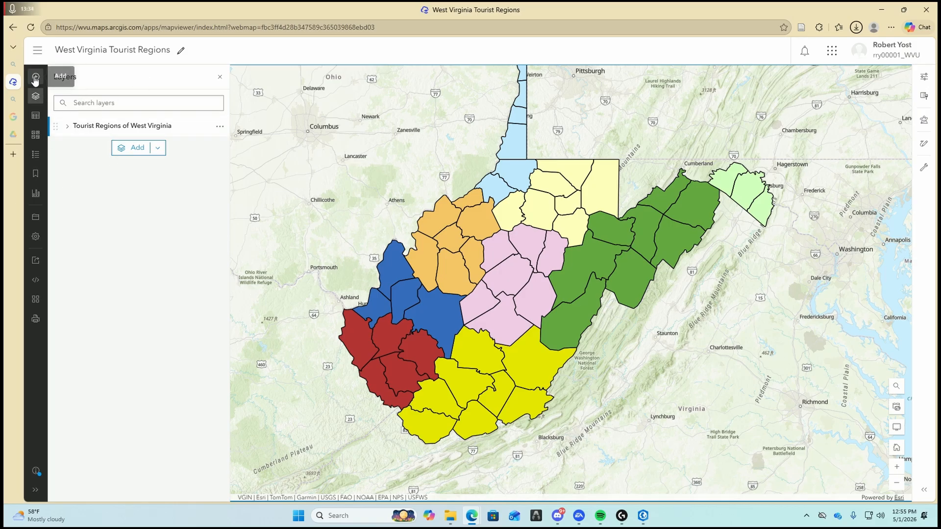
Step: Return to your content and open the Exercise 11.1 web map in Map Viewer
{"action": "left_click", "coordinate": [38, 50]}
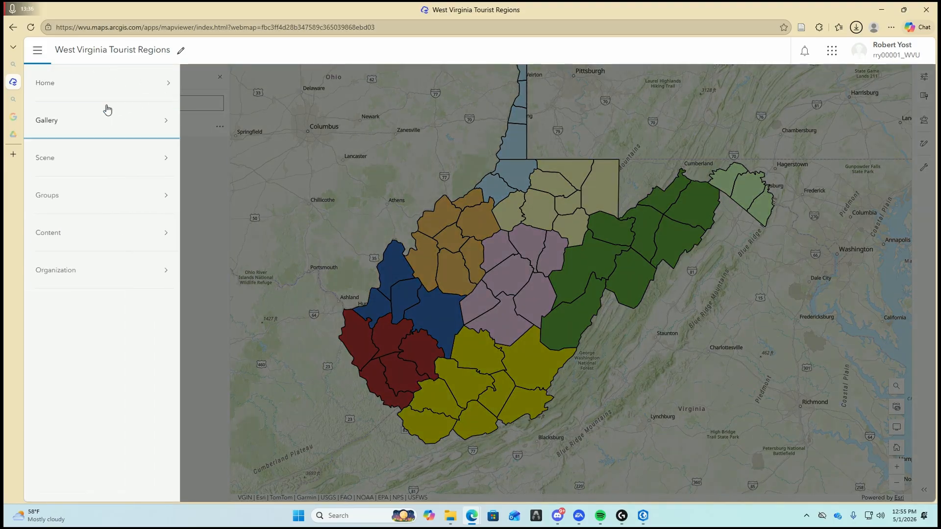
{"action": "left_click", "coordinate": [116, 235]}
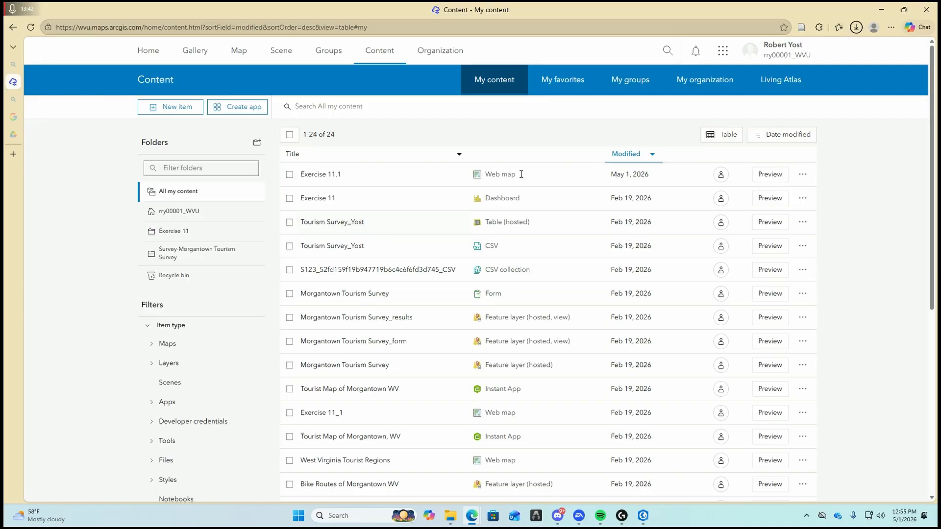
{"action": "left_click", "coordinate": [399, 175]}
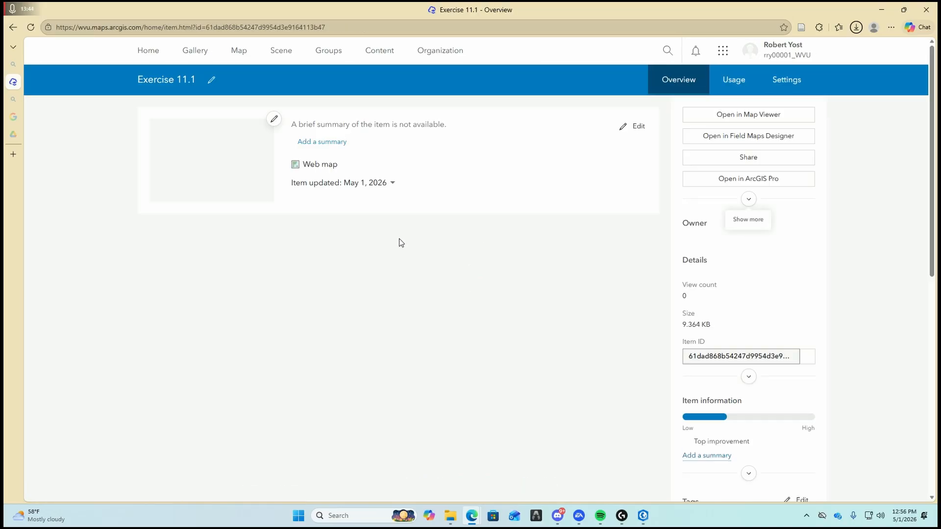
{"action": "scroll", "coordinate": [510, 259], "scroll_direction": "down", "scroll_amount": 1}
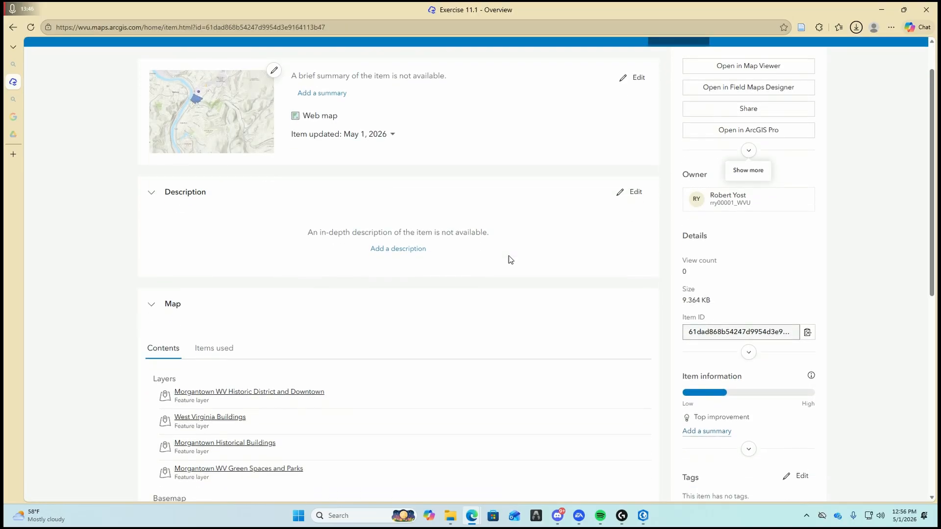
{"action": "scroll", "coordinate": [509, 259], "scroll_direction": "up", "scroll_amount": 1}
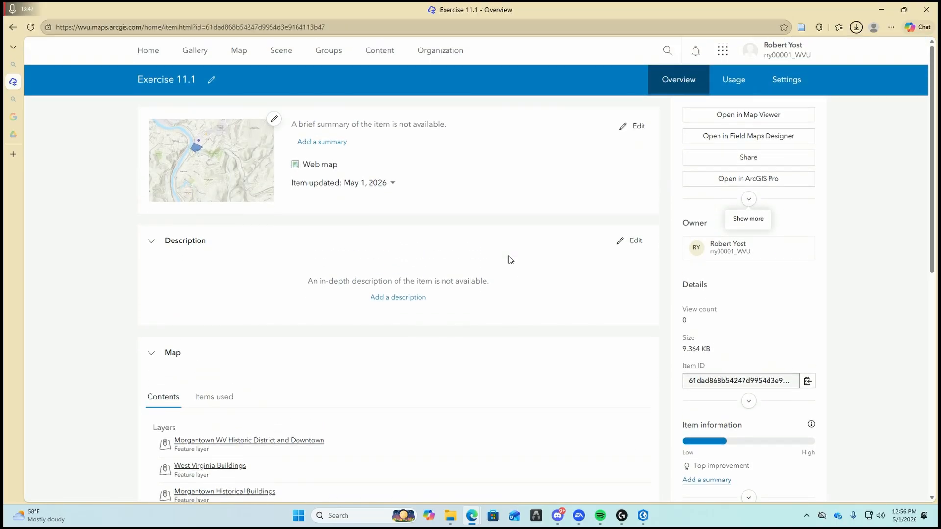
{"action": "left_click", "coordinate": [767, 121]}
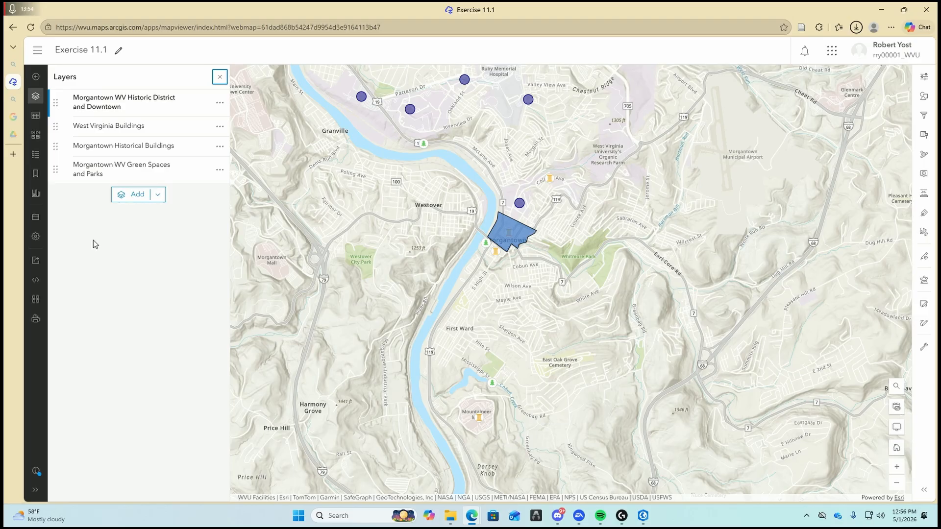
Step: Examine the Morgantown map around Mountaineer Mall, White Park and downtown, toggling the historic district layer's visibility
{"action": "left_click_drag", "start_coordinate": [518, 396], "coordinate": [503, 375]}
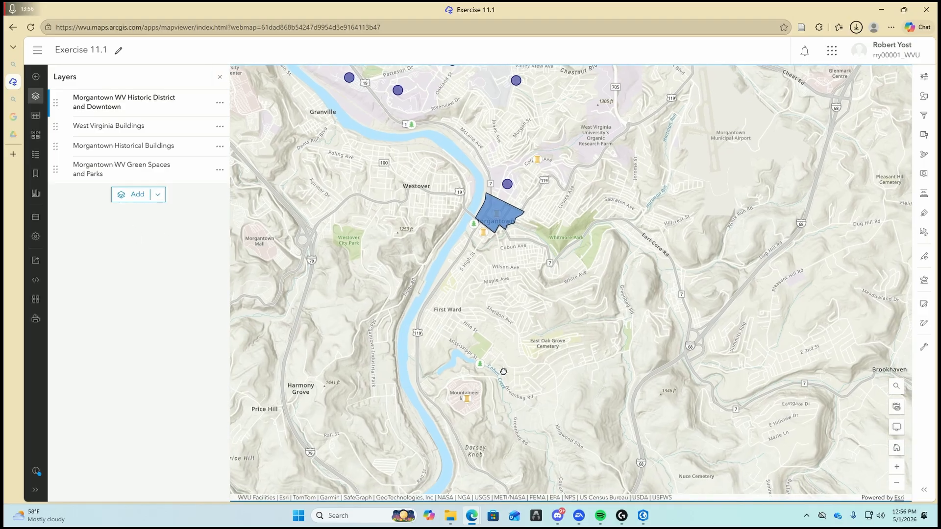
{"action": "left_click_drag", "start_coordinate": [544, 319], "coordinate": [554, 262]}
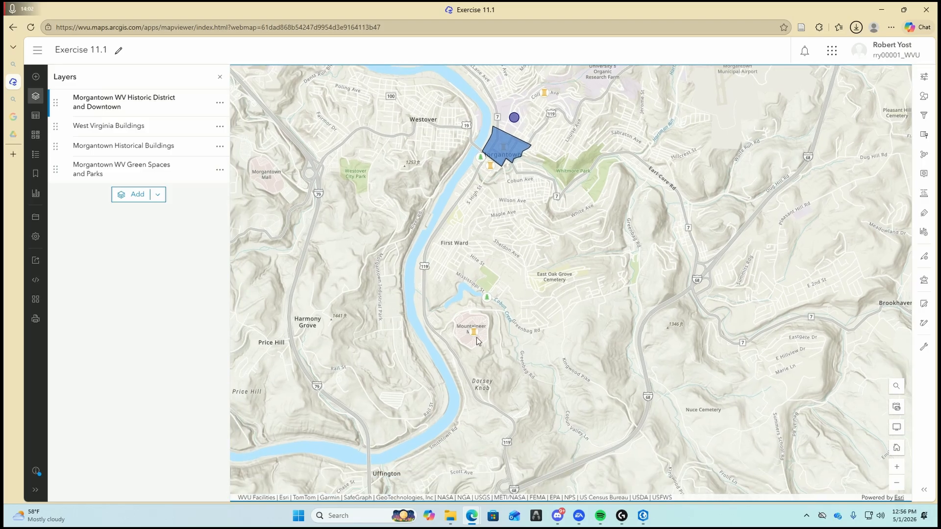
{"action": "scroll", "coordinate": [476, 333], "scroll_direction": "up", "scroll_amount": 4}
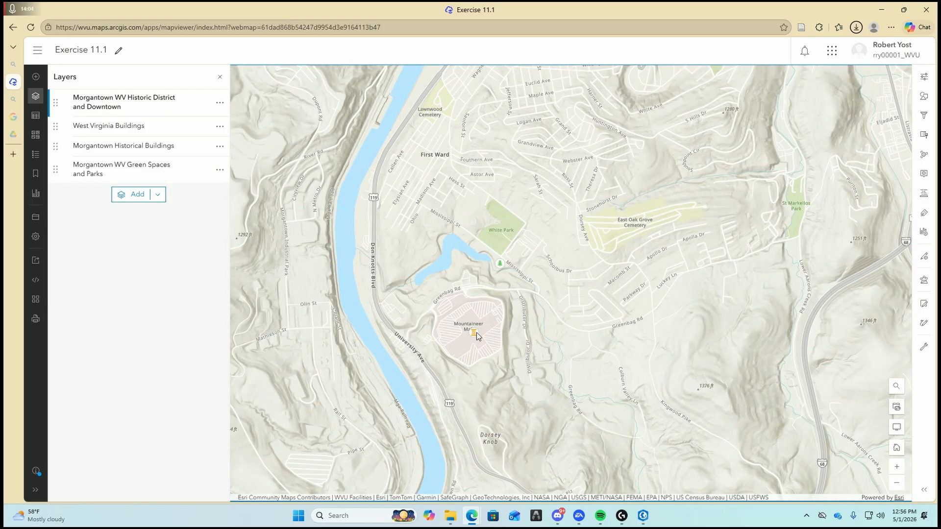
{"action": "scroll", "coordinate": [480, 334], "scroll_direction": "up", "scroll_amount": 1}
{"action": "left_click_drag", "start_coordinate": [475, 271], "coordinate": [439, 365]}
{"action": "scroll", "coordinate": [441, 363], "scroll_direction": "down", "scroll_amount": 1}
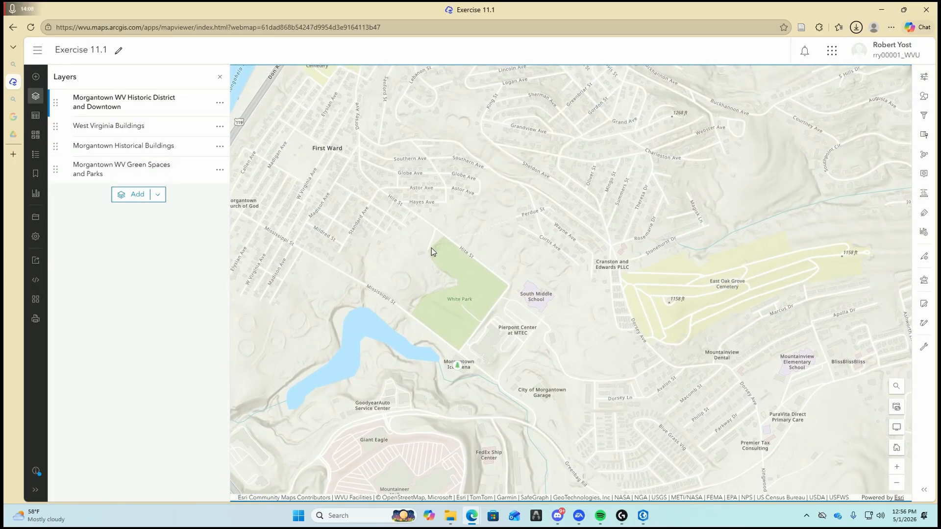
{"action": "left_click", "coordinate": [201, 102]}
{"action": "left_click", "coordinate": [202, 102]}
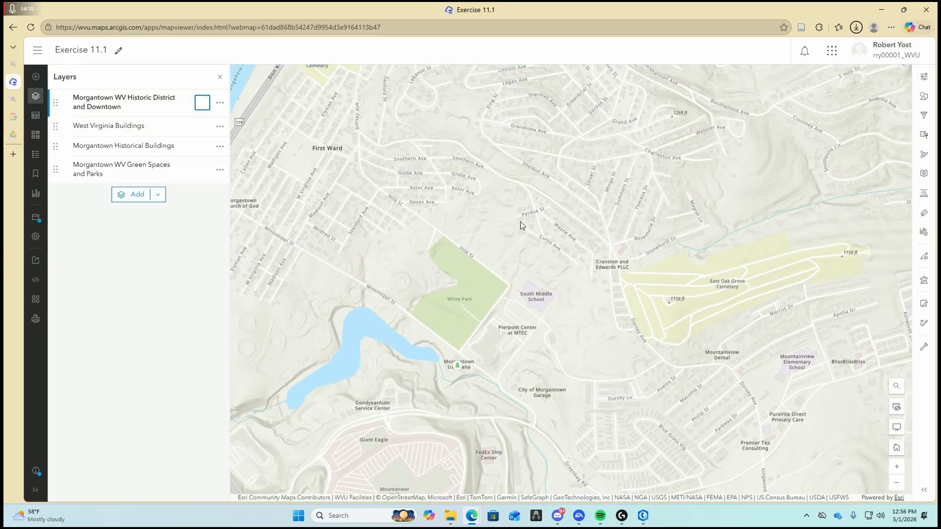
{"action": "scroll", "coordinate": [521, 225], "scroll_direction": "down", "scroll_amount": 1}
{"action": "mouse_move", "coordinate": [554, 222]}
{"action": "left_mouse_down"}
{"action": "mouse_move", "coordinate": [614, 227]}
{"action": "mouse_move", "coordinate": [441, 378]}
{"action": "mouse_move", "coordinate": [477, 431]}
{"action": "left_mouse_up"}
{"action": "left_click_drag", "start_coordinate": [483, 300], "coordinate": [494, 384]}
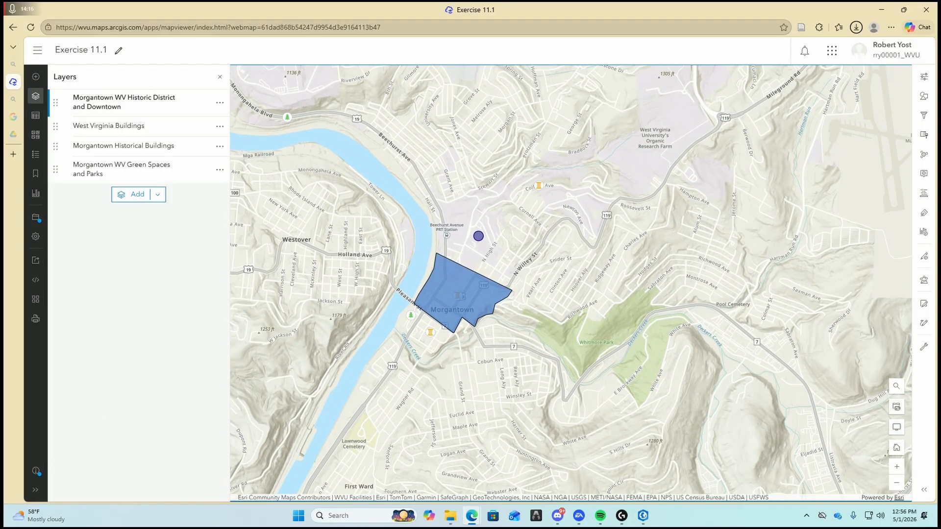
Step: Open the symbol style of the West Virginia Buildings layer and set the symbol category to Uploaded Symbols
{"action": "left_click", "coordinate": [219, 127]}
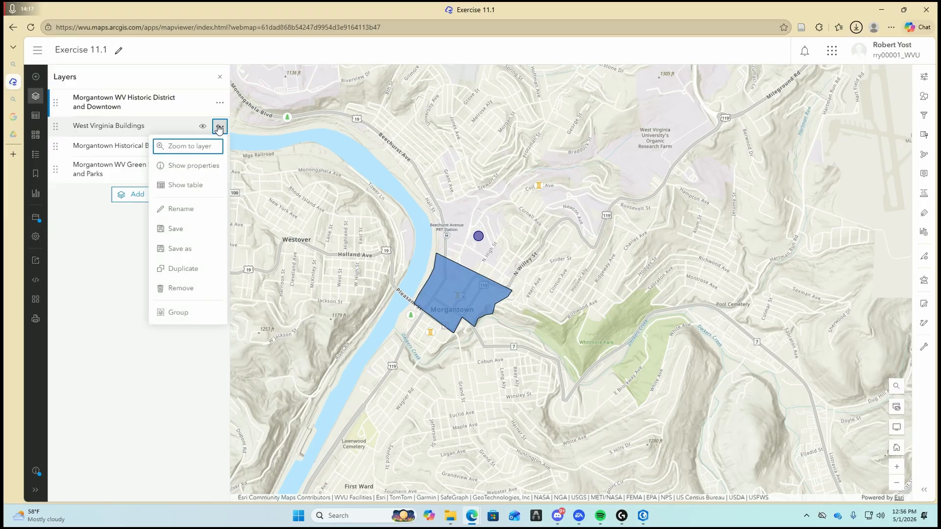
{"action": "left_click", "coordinate": [92, 129]}
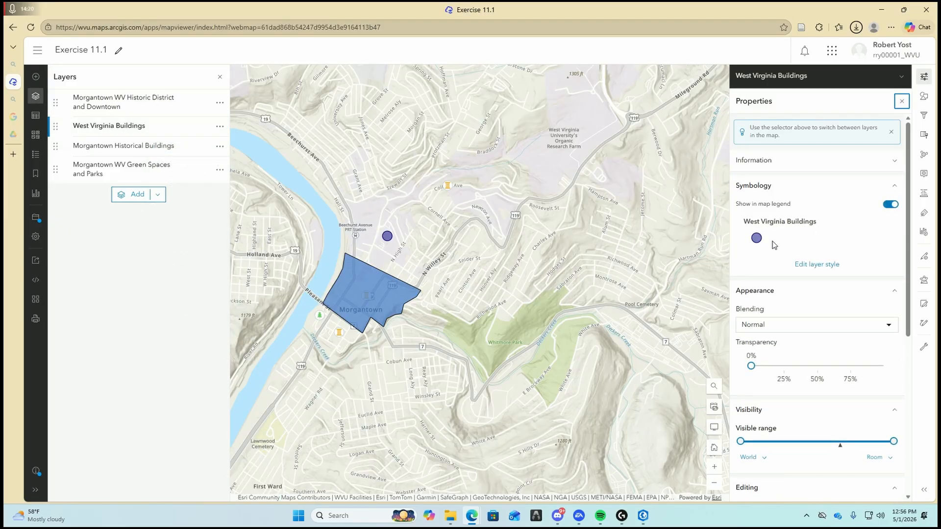
{"action": "left_click", "coordinate": [758, 234]}
{"action": "left_click", "coordinate": [809, 265]}
{"action": "left_click", "coordinate": [827, 292]}
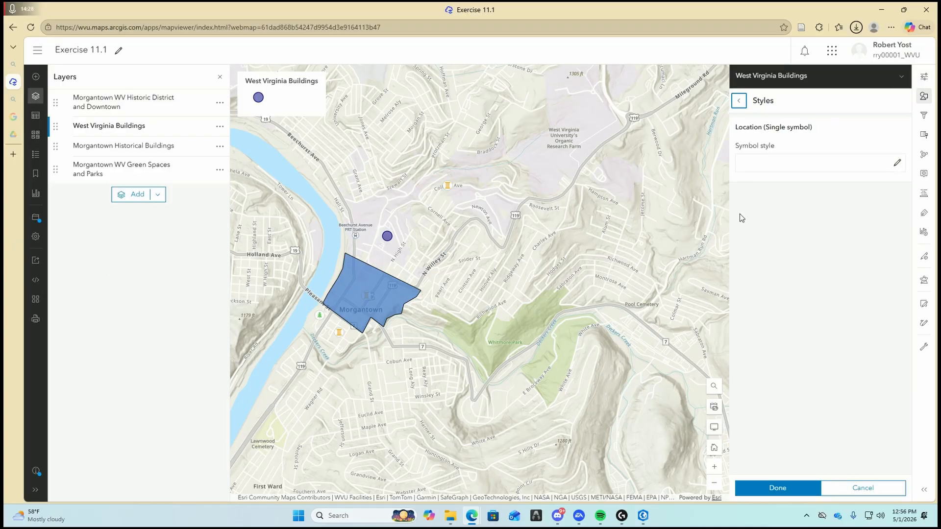
{"action": "left_click", "coordinate": [895, 163]}
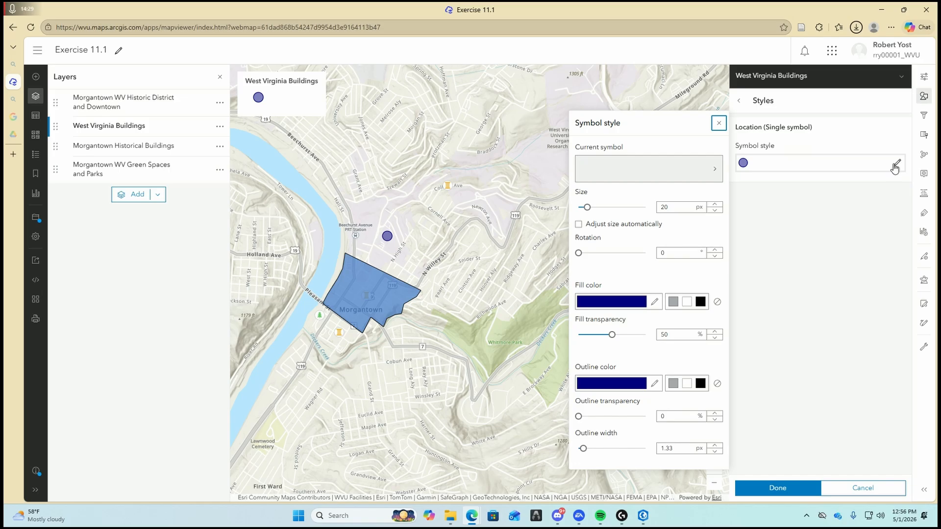
{"action": "left_click", "coordinate": [692, 168]}
{"action": "left_click", "coordinate": [656, 187]}
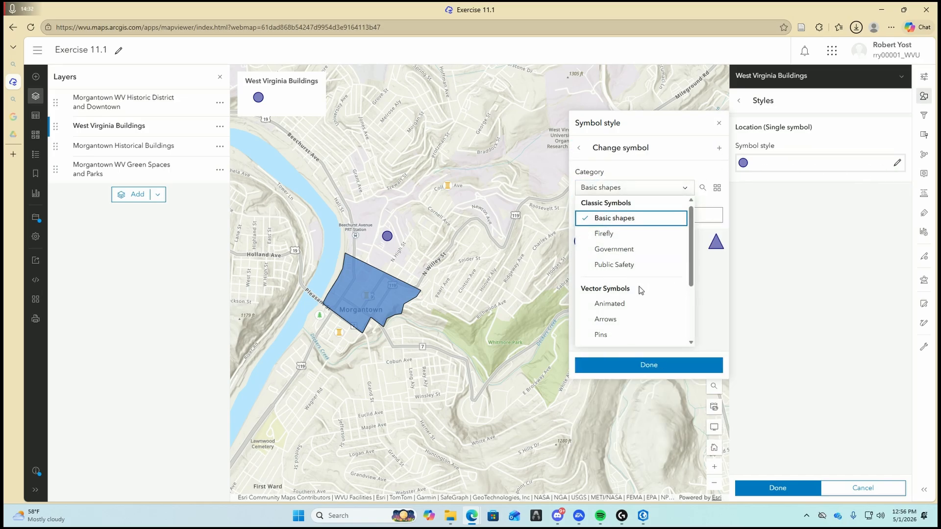
{"action": "scroll", "coordinate": [641, 289], "scroll_direction": "down", "scroll_amount": 3}
{"action": "left_click", "coordinate": [645, 339]}
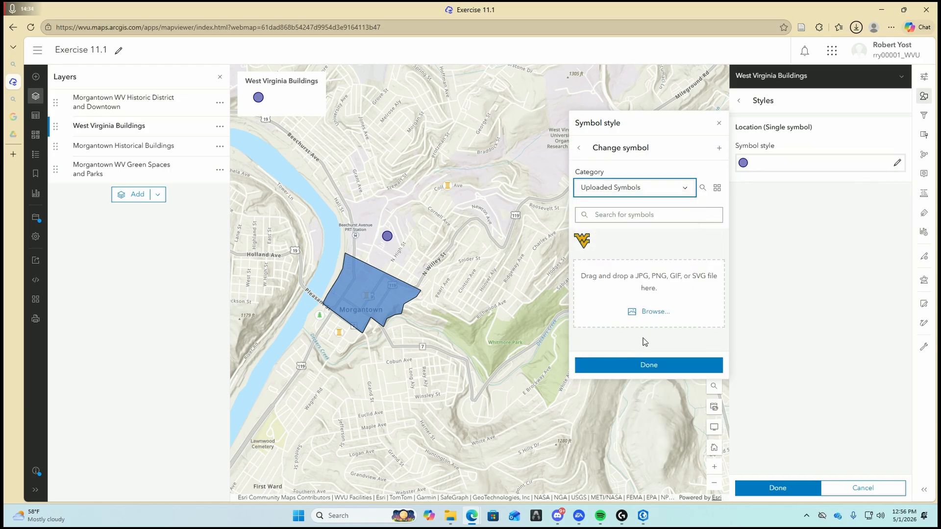
Step: Upload the WVU Logo PNG from the Exercise_11 Data folder and apply it as the West Virginia Buildings symbol
{"action": "left_click", "coordinate": [662, 314]}
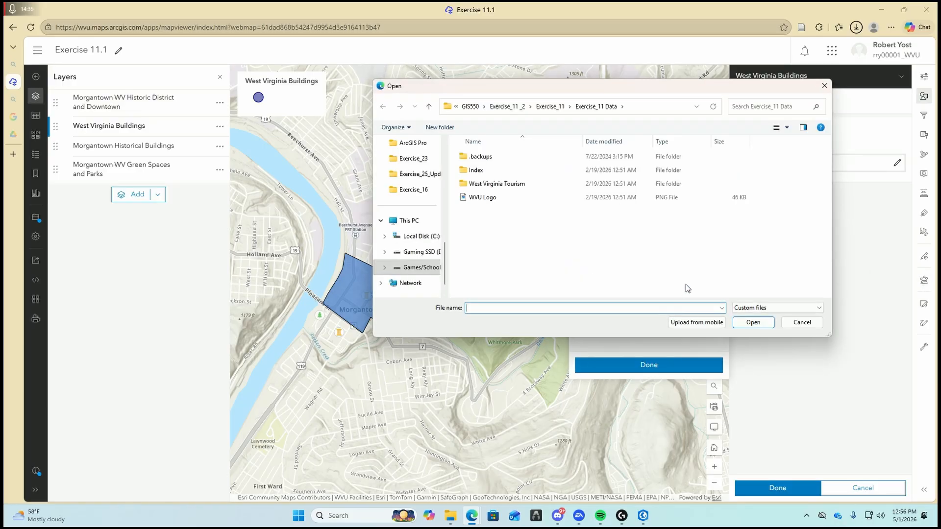
{"action": "left_click", "coordinate": [514, 201]}
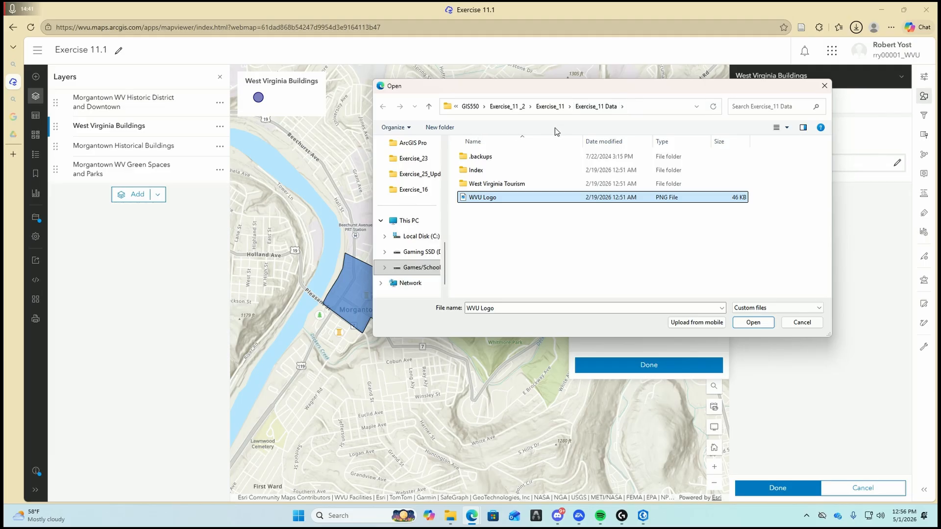
{"action": "left_click", "coordinate": [752, 322]}
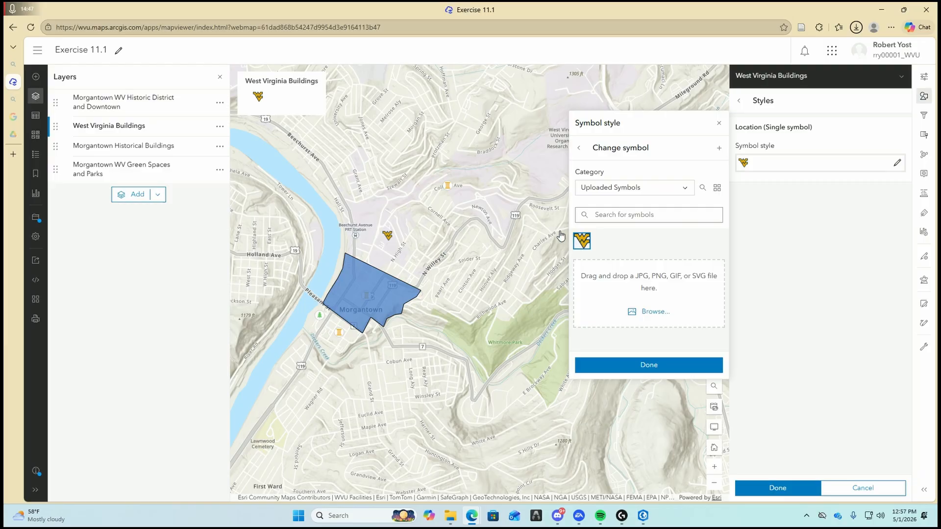
{"action": "left_click", "coordinate": [653, 365]}
{"action": "left_click", "coordinate": [763, 489]}
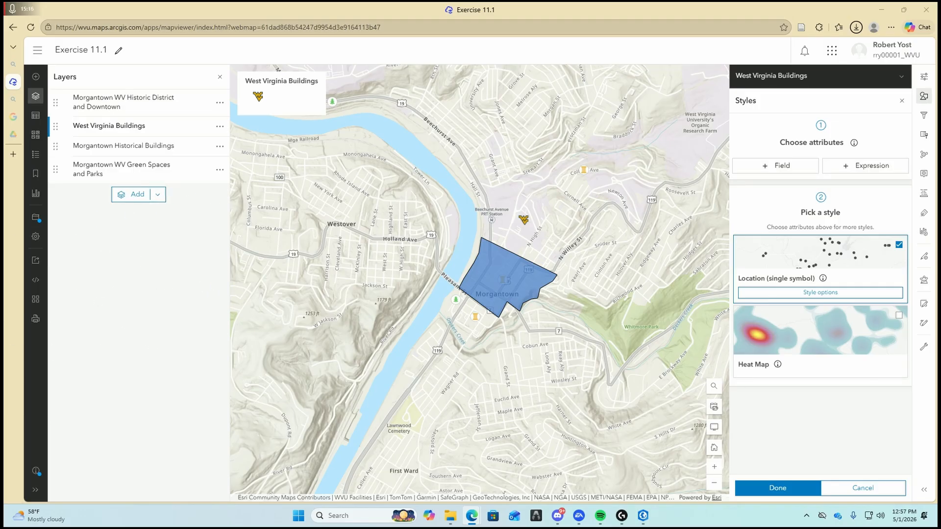
Step: Add the Bike Routes of Morgantown WV hosted feature layer from your content to the map
{"action": "left_click", "coordinate": [132, 195]}
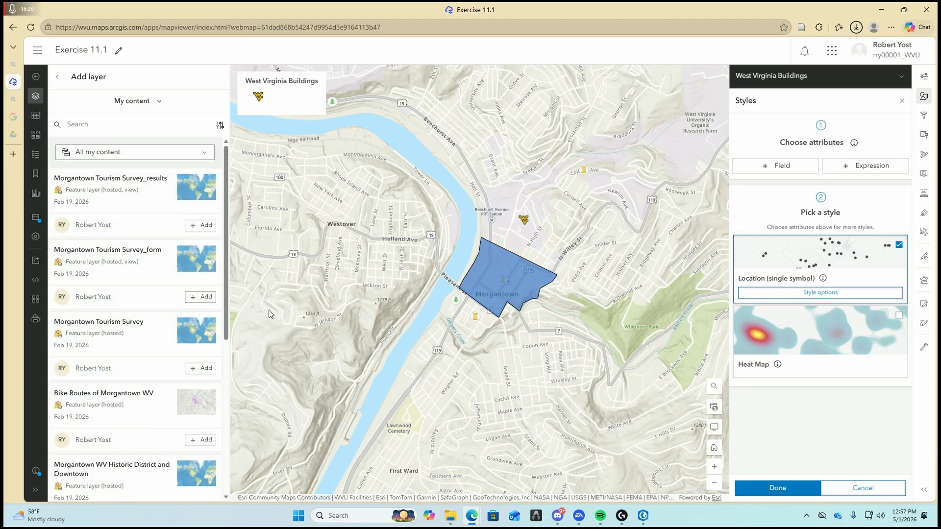
{"action": "scroll", "coordinate": [202, 309], "scroll_direction": "down", "scroll_amount": 1}
{"action": "scroll", "coordinate": [202, 309], "scroll_direction": "down", "scroll_amount": 2}
{"action": "left_click", "coordinate": [168, 299]}
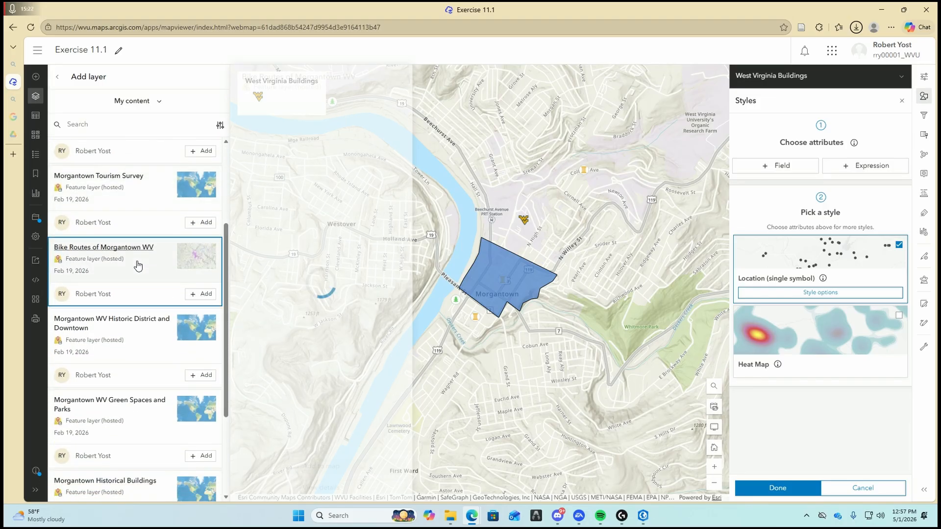
{"action": "left_click", "coordinate": [206, 294]}
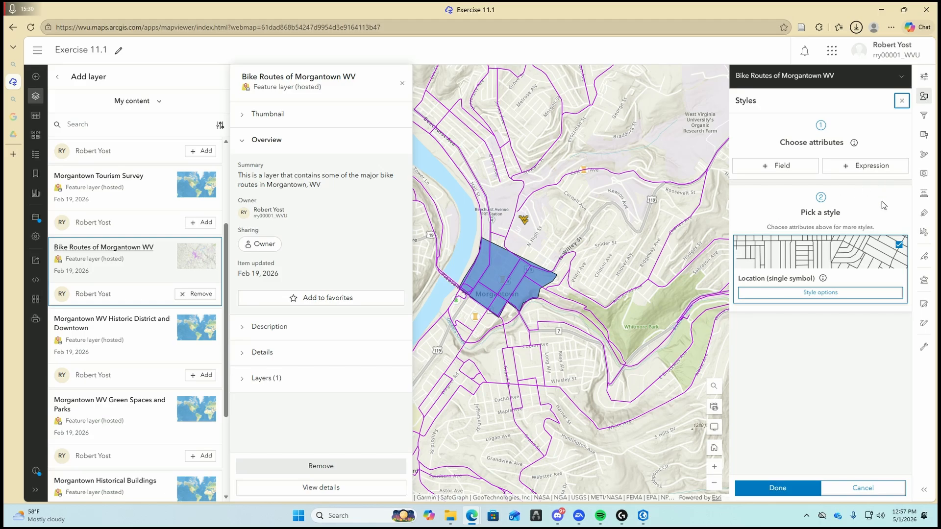
Step: Open the symbol style of the Bike Routes of Morgantown WV layer and set the symbol category to Transportation
{"action": "left_click", "coordinate": [821, 293]}
{"action": "left_click", "coordinate": [900, 165]}
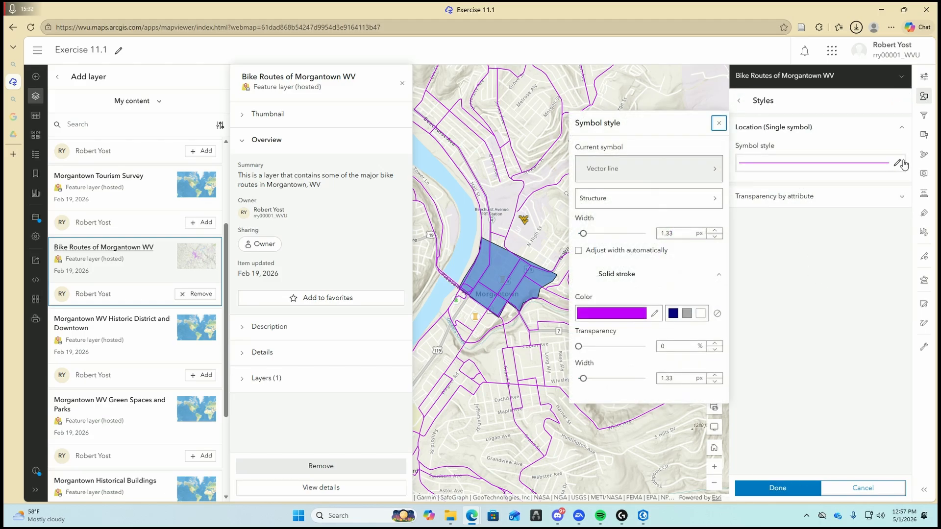
{"action": "left_click", "coordinate": [695, 173]}
{"action": "left_click", "coordinate": [685, 188]}
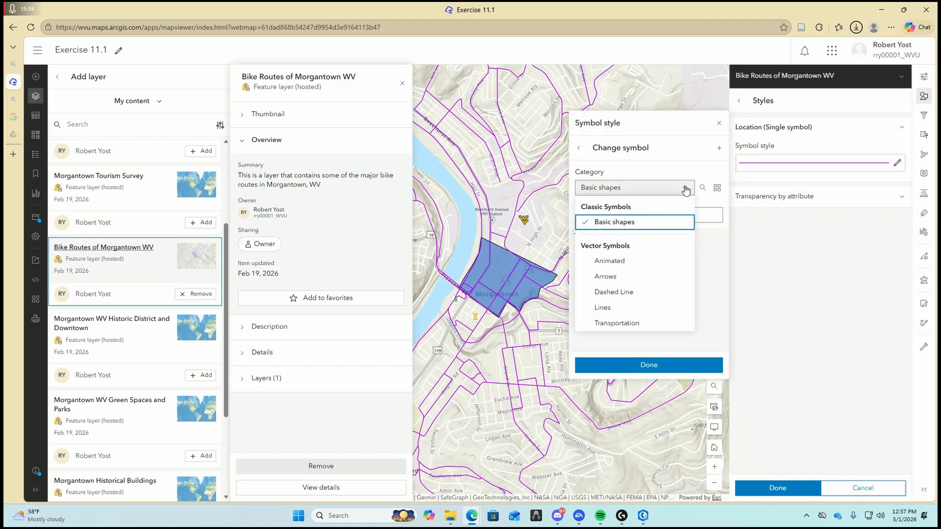
{"action": "left_click", "coordinate": [626, 322]}
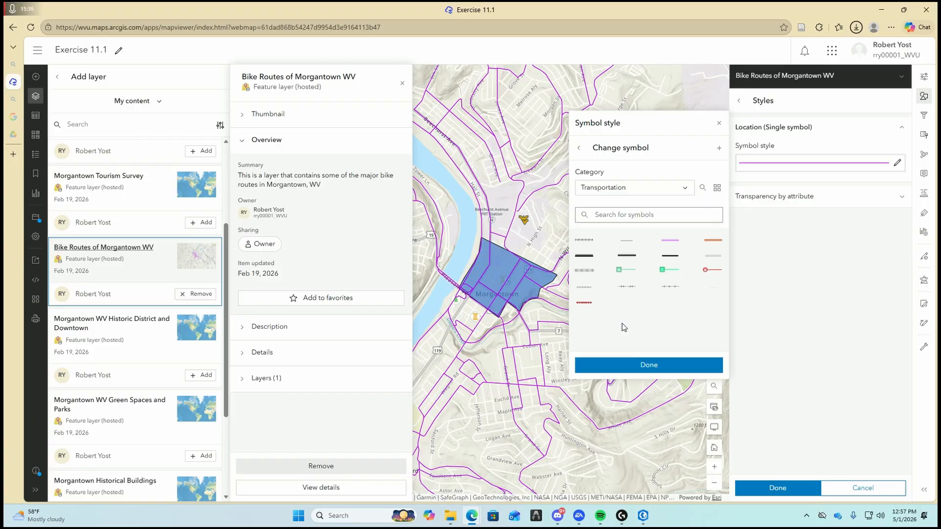
Step: Search the Transportation line symbols for "bike" and clear the search
{"action": "left_click", "coordinate": [631, 216]}
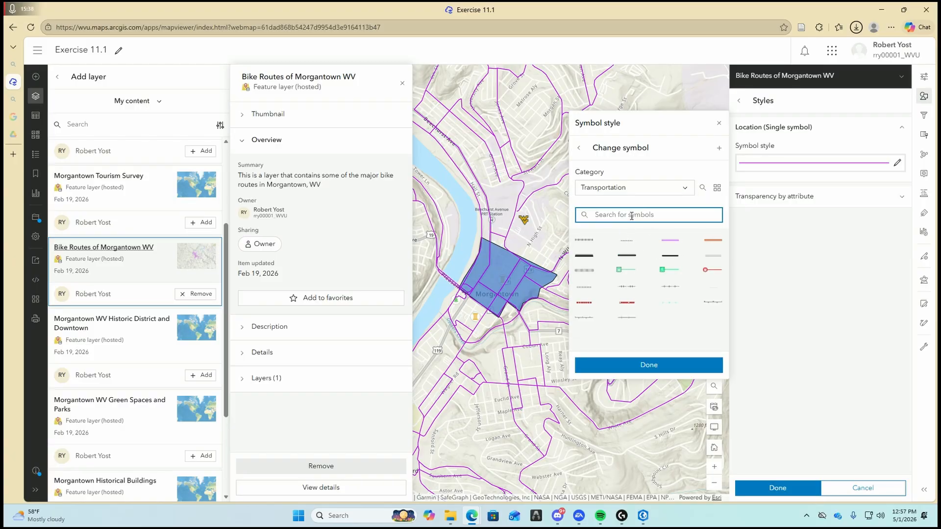
{"action": "type", "text": "bike"}
{"action": "key", "text": "BackSpace"}
{"action": "key", "text": "BackSpace"}
{"action": "key", "text": "BackSpace"}
{"action": "key", "text": "BackSpace"}
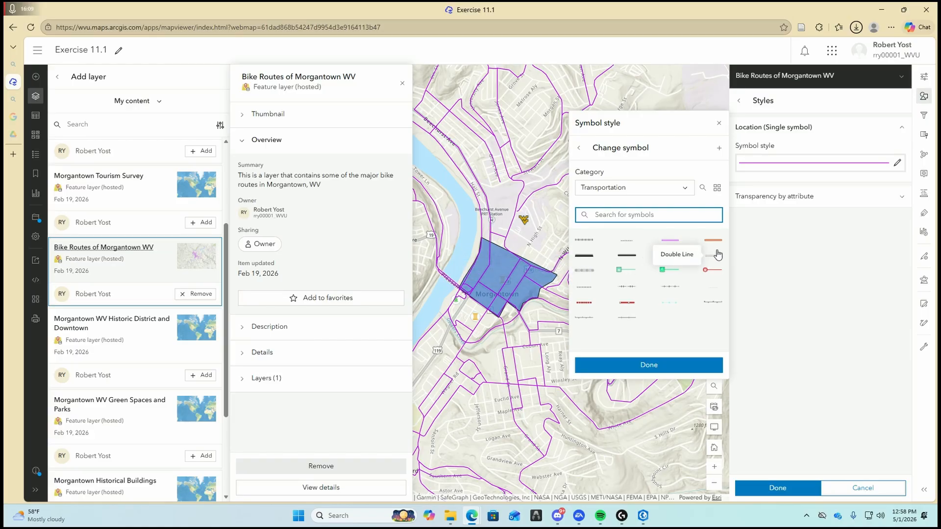
Step: Try the dashed double-line Transportation symbol on the bike routes and check its look on the Morgantown map
{"action": "left_click", "coordinate": [627, 241]}
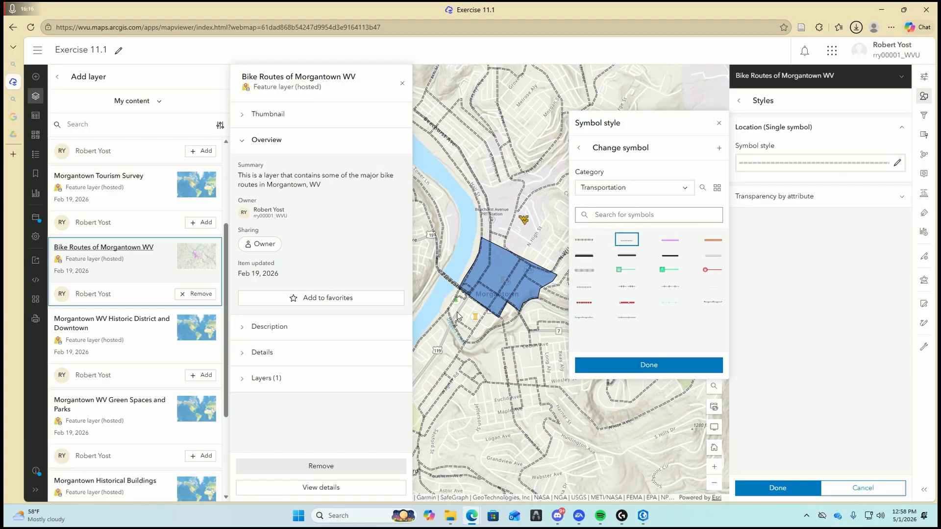
{"action": "left_click", "coordinate": [647, 365]}
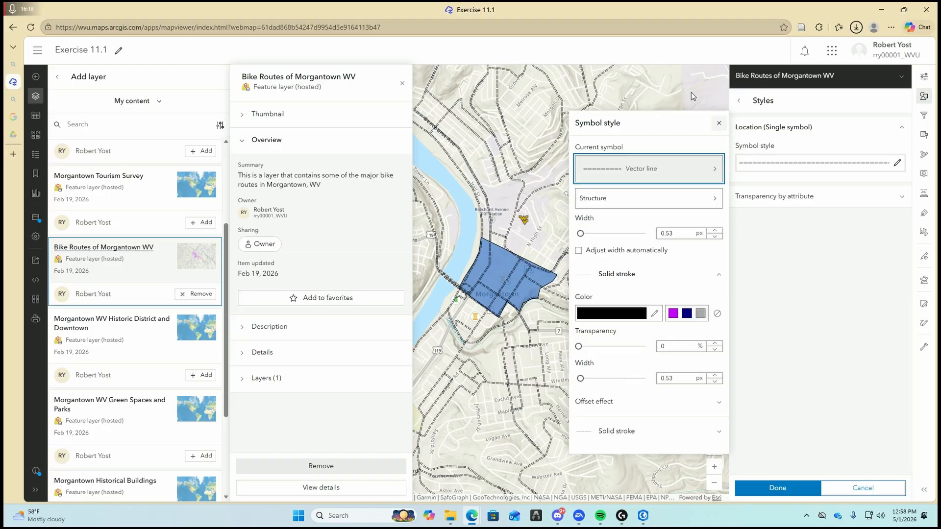
{"action": "left_click", "coordinate": [717, 120]}
{"action": "scroll", "coordinate": [624, 261], "scroll_direction": "down", "scroll_amount": 4}
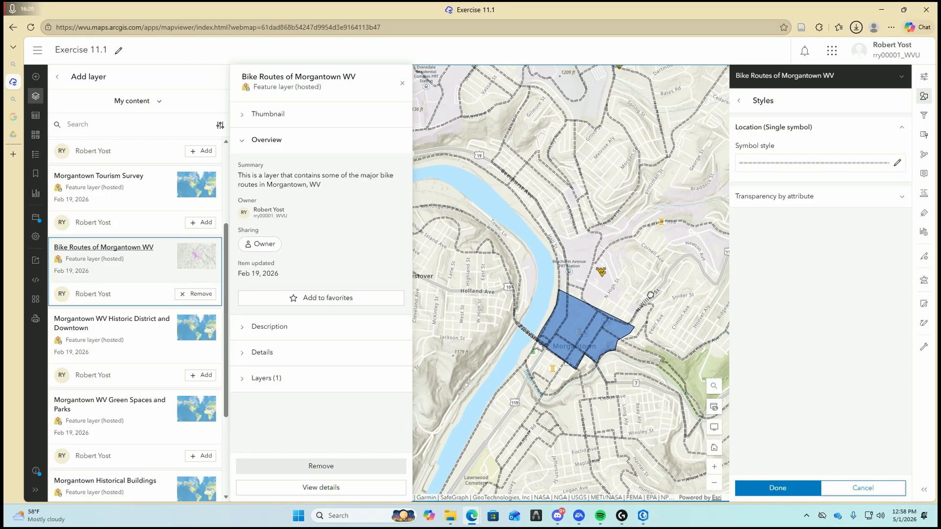
{"action": "scroll", "coordinate": [625, 261], "scroll_direction": "up", "scroll_amount": 4}
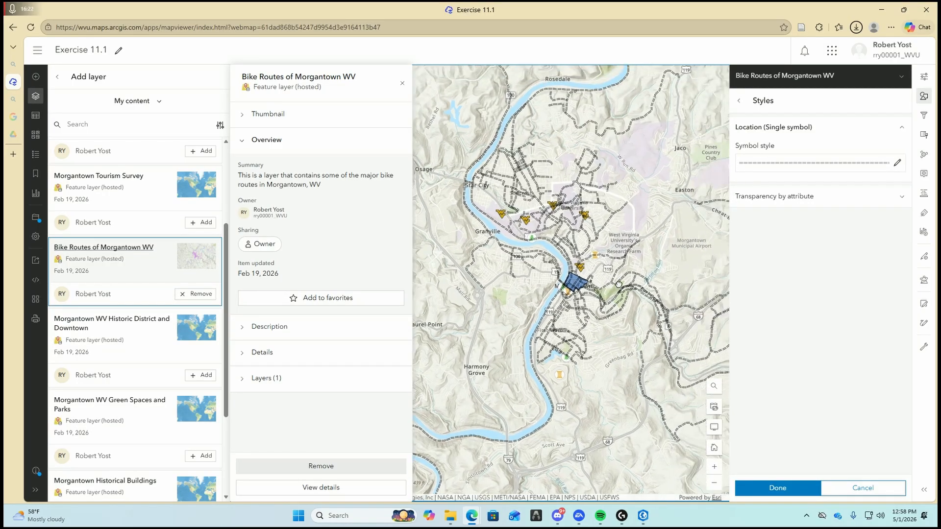
{"action": "scroll", "coordinate": [591, 295], "scroll_direction": "down", "scroll_amount": 3}
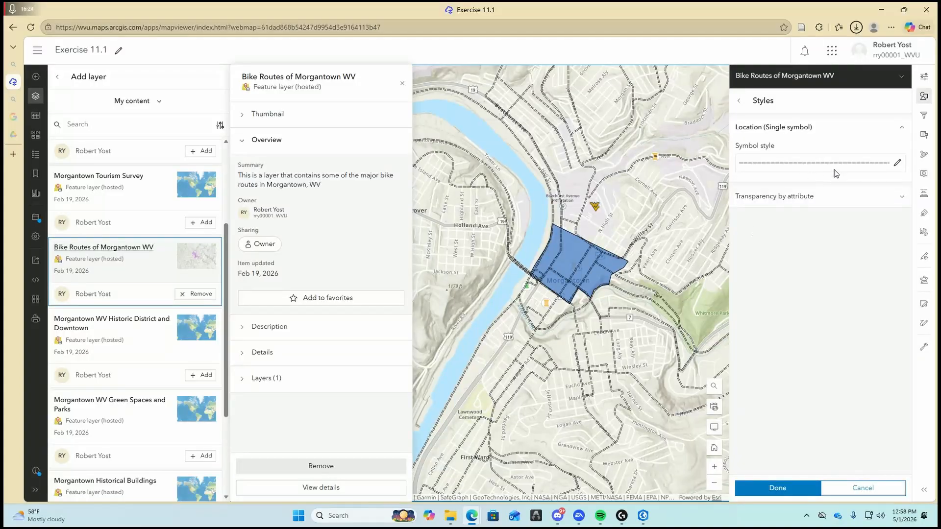
Step: Compare other Transportation line symbols for the bike routes and apply the Double Line symbol
{"action": "left_click", "coordinate": [897, 162]}
{"action": "left_click", "coordinate": [712, 180]}
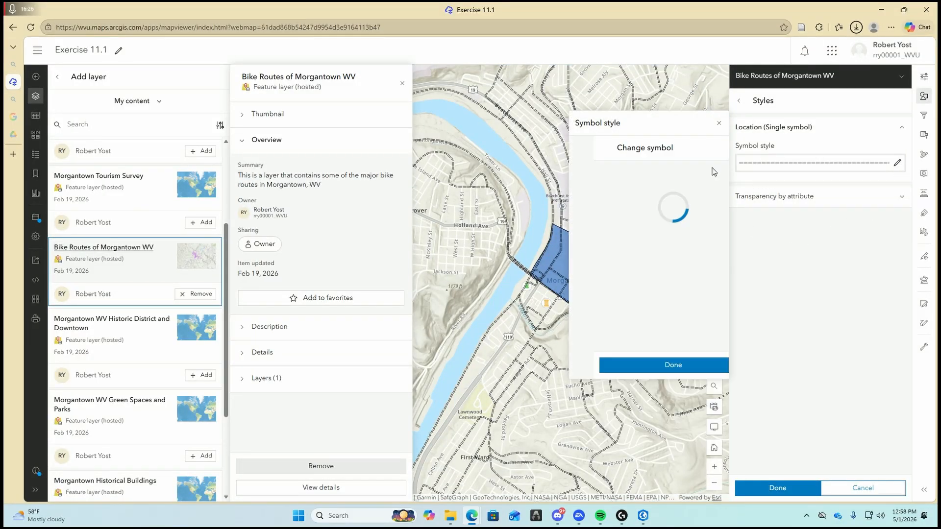
{"action": "left_click", "coordinate": [713, 257]}
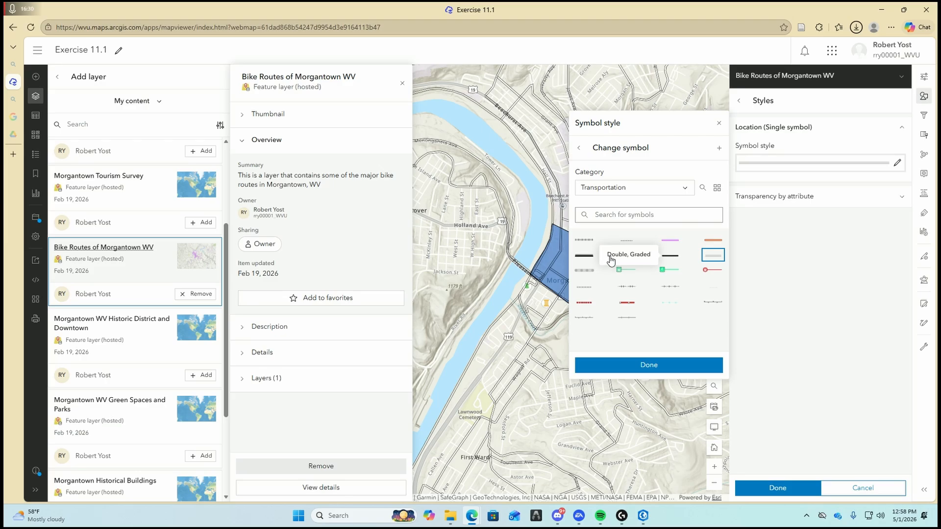
{"action": "left_click", "coordinate": [586, 240]}
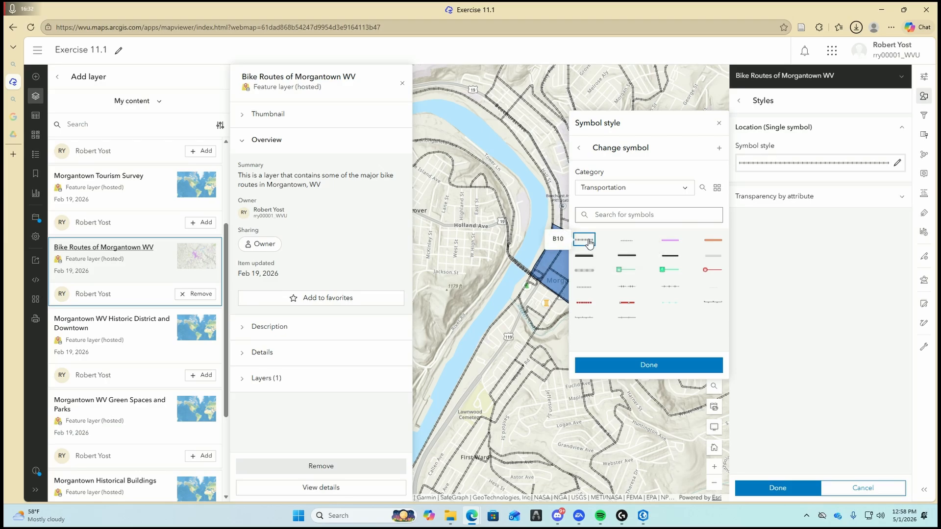
{"action": "left_click", "coordinate": [674, 260]}
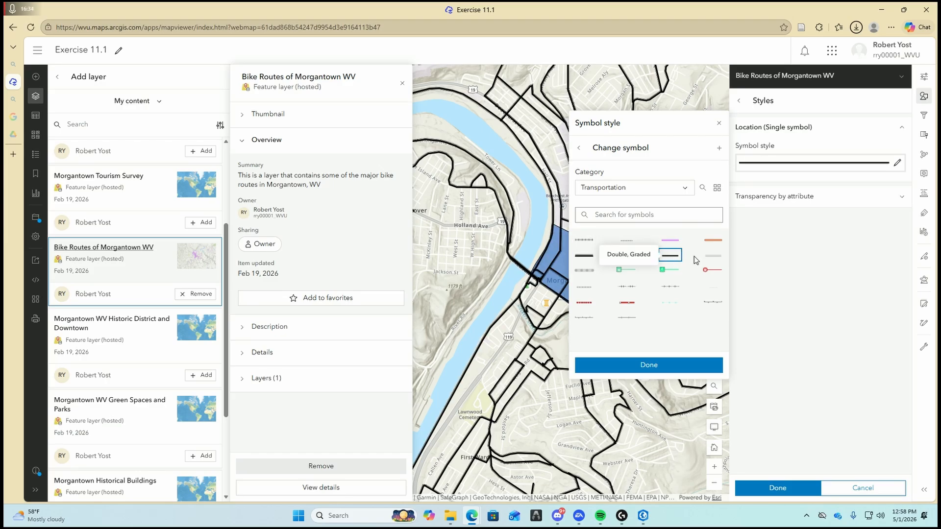
{"action": "left_click", "coordinate": [714, 257]}
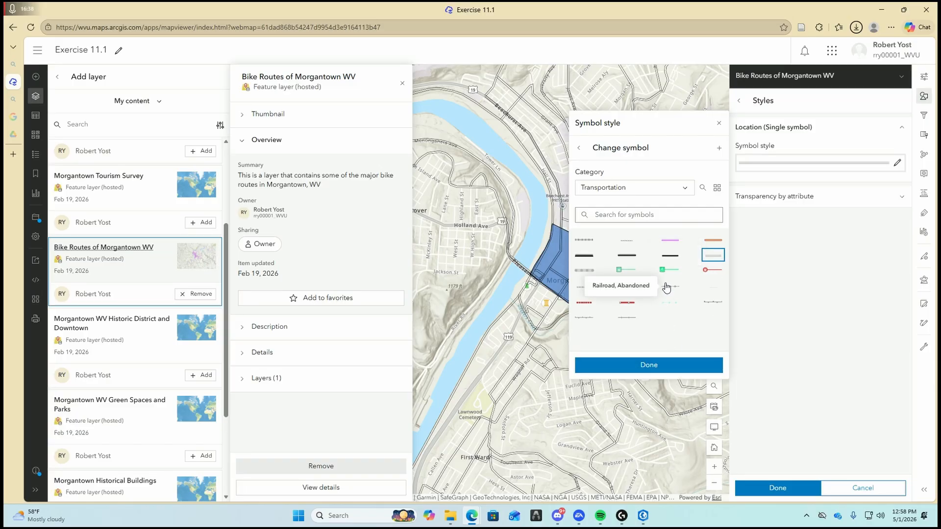
{"action": "left_click", "coordinate": [672, 365]}
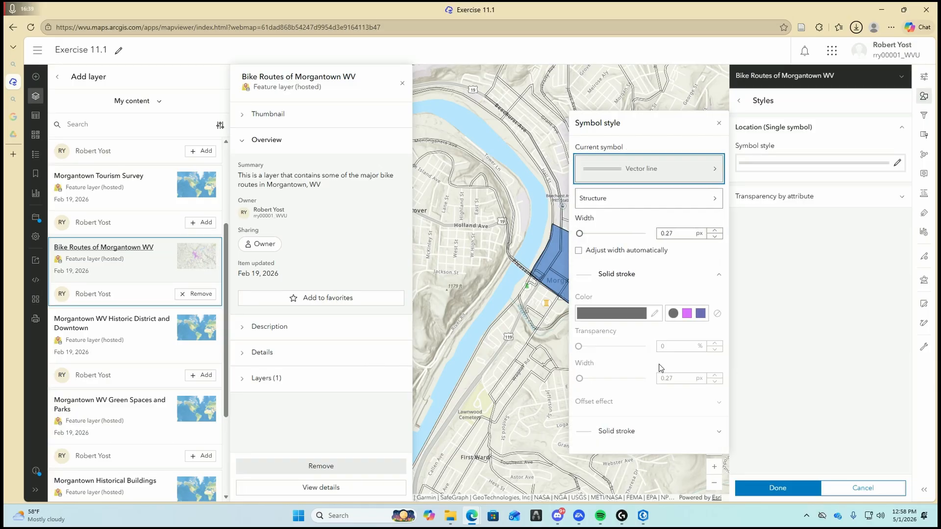
{"action": "left_click", "coordinate": [719, 123]}
{"action": "scroll", "coordinate": [553, 412], "scroll_direction": "down", "scroll_amount": 3}
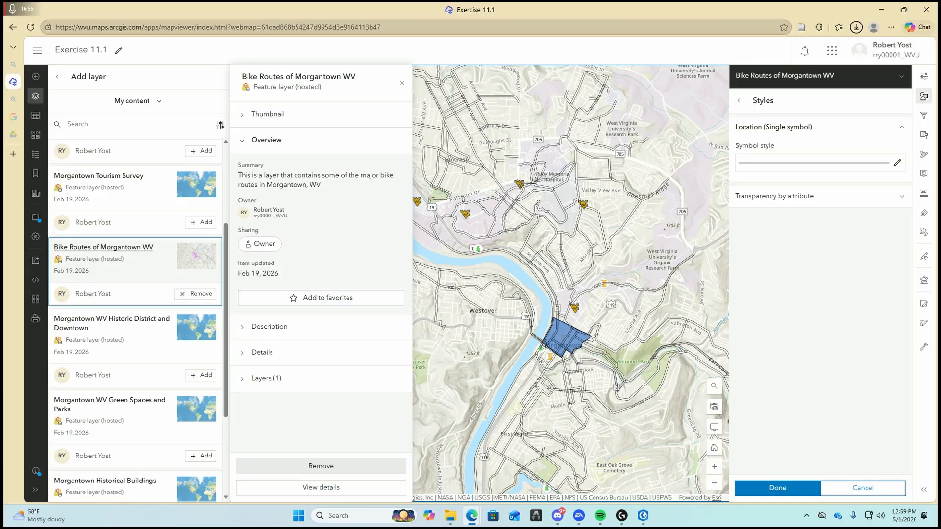
Step: Disable pop-ups for the Morgantown WV Historic District and Downtown layer
{"action": "left_click", "coordinate": [59, 82]}
{"action": "left_click", "coordinate": [220, 122]}
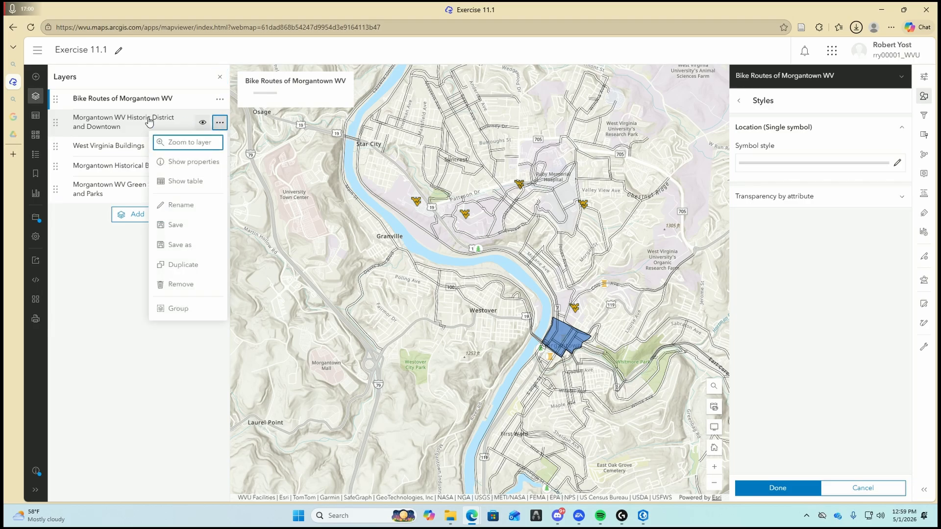
{"action": "left_click", "coordinate": [150, 121]}
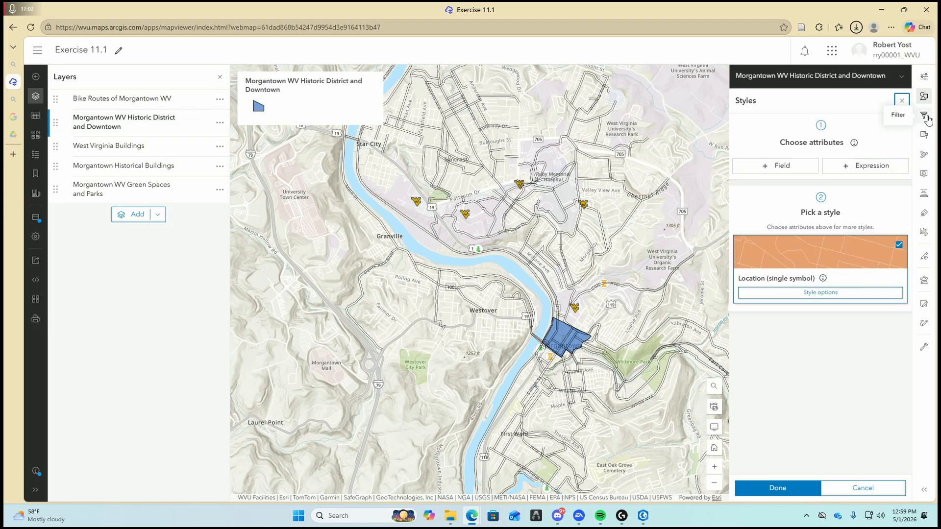
{"action": "left_click", "coordinate": [925, 174]}
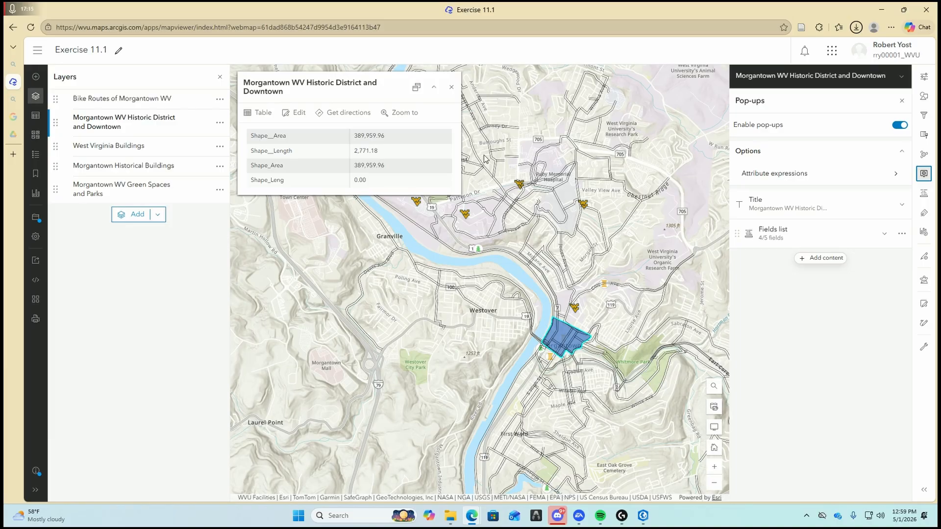
{"action": "left_click", "coordinate": [900, 125]}
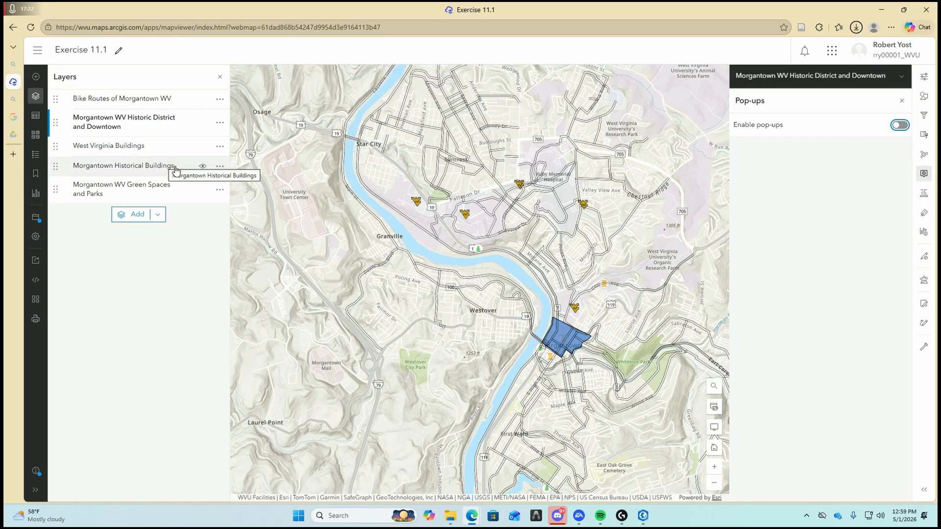
Step: Disable pop-ups for the Bike Routes of Morgantown WV layer and close the pop-up settings
{"action": "left_click", "coordinate": [134, 99]}
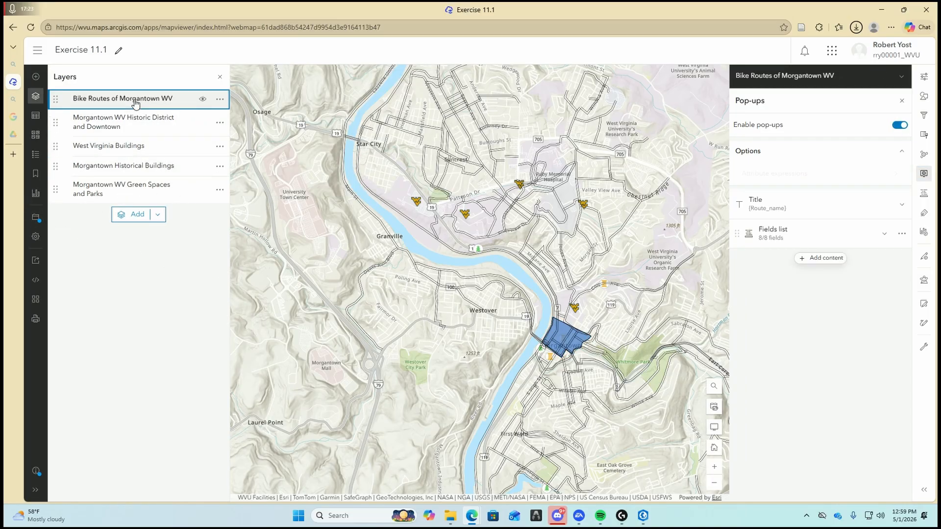
{"action": "left_click", "coordinate": [899, 125]}
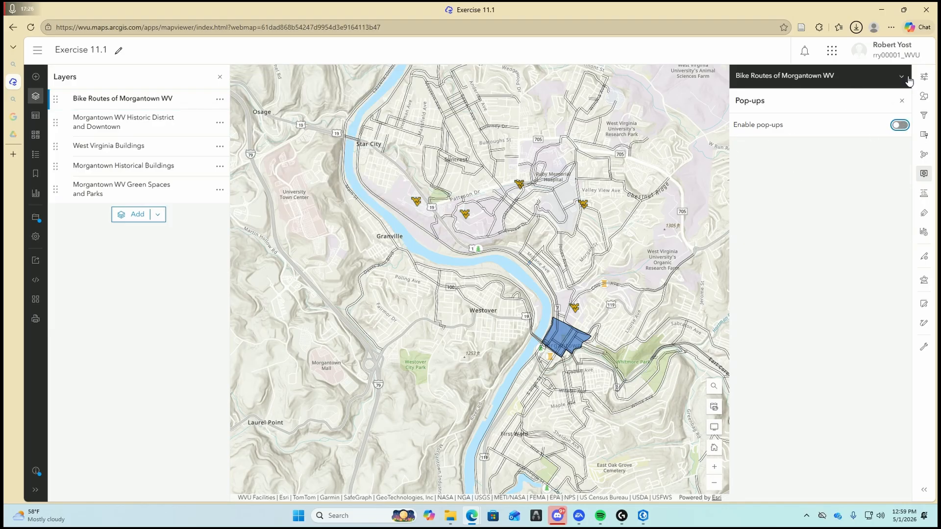
{"action": "left_click", "coordinate": [902, 100]}
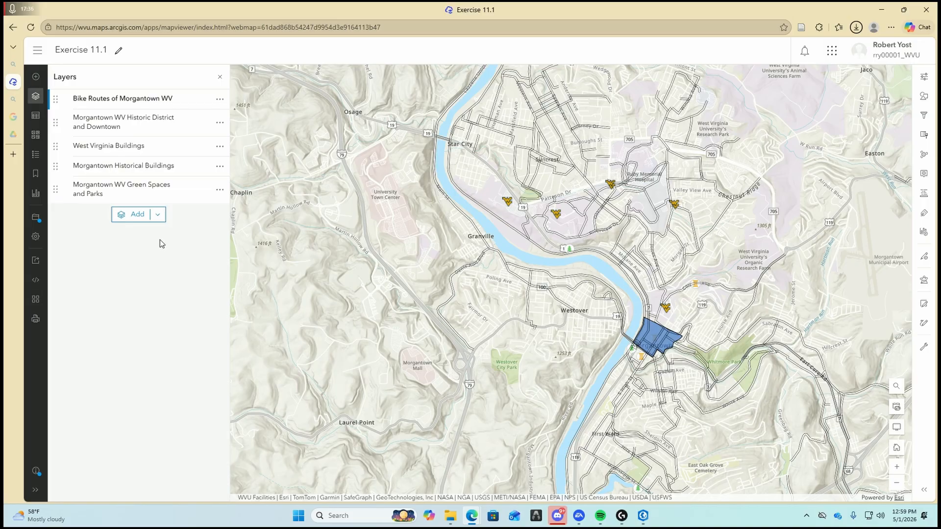
Step: Review the pop-up title and fields list of the West Virginia Buildings layer
{"action": "left_click", "coordinate": [138, 149]}
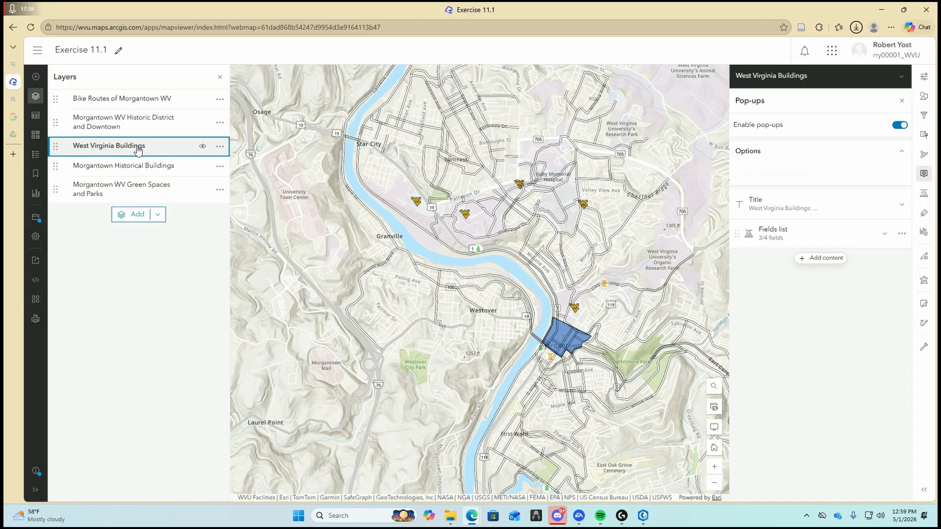
{"action": "left_click", "coordinate": [855, 205]}
{"action": "left_click", "coordinate": [882, 262]}
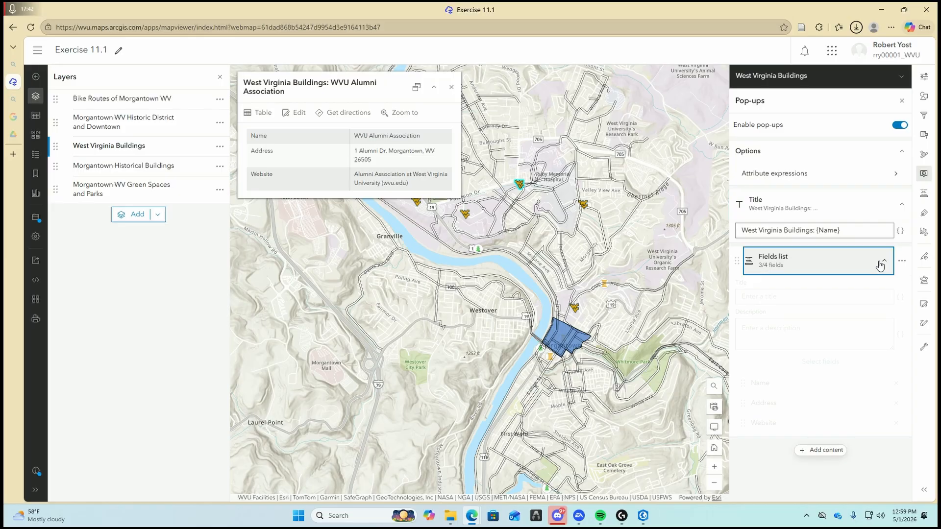
{"action": "left_click", "coordinate": [882, 263]}
{"action": "left_click", "coordinate": [879, 227]}
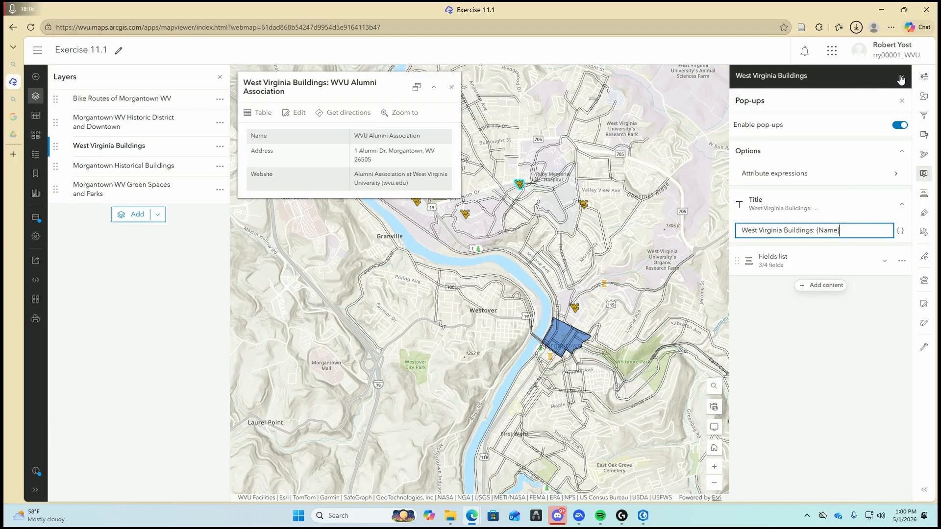
{"action": "left_click", "coordinate": [899, 102]}
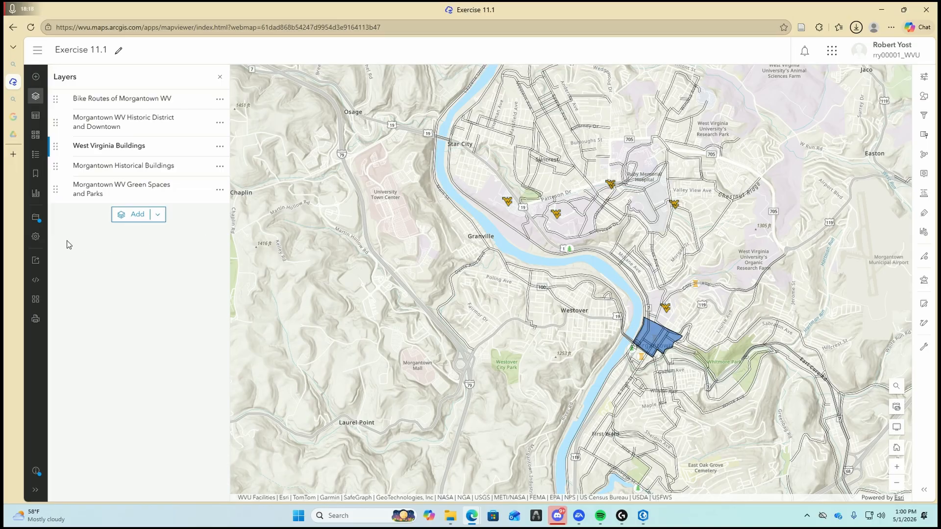
Step: Set the pop-up title of the Morgantown Historical Buildings layer to "Historic Sites: {Name}"
{"action": "left_click", "coordinate": [138, 165]}
{"action": "left_click", "coordinate": [877, 202]}
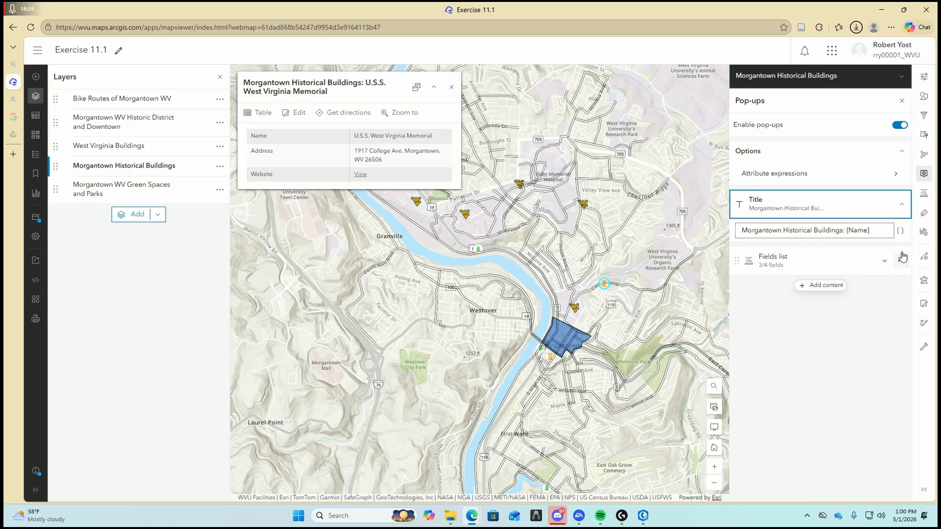
{"action": "left_click", "coordinate": [863, 236]}
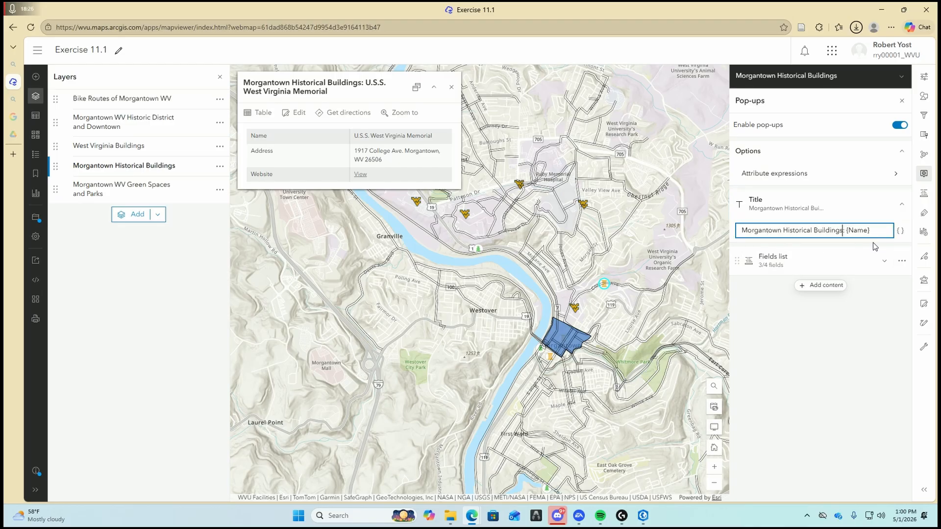
{"action": "key", "text": "BackSpace"}
{"action": "key", "text": "BackSpace"}
{"action": "key", "text": "BackSpace"}
{"action": "key", "text": "BackSpace"}
{"action": "key", "text": "BackSpace"}
{"action": "key", "text": "BackSpace"}
{"action": "key", "text": "BackSpace"}
{"action": "key", "text": "BackSpace"}
{"action": "key", "text": "BackSpace"}
{"action": "key", "text": "BackSpace"}
{"action": "key", "text": "BackSpace"}
{"action": "key", "text": "BackSpace"}
{"action": "key", "text": "BackSpace"}
{"action": "key", "text": "BackSpace"}
{"action": "key", "text": "BackSpace"}
{"action": "key", "text": "BackSpace"}
{"action": "key", "text": "BackSpace"}
{"action": "key", "text": "BackSpace"}
{"action": "key", "text": "BackSpace"}
{"action": "key", "text": "BackSpace"}
{"action": "key", "text": "BackSpace"}
{"action": "key", "text": "BackSpace"}
{"action": "key", "text": "BackSpace"}
{"action": "key", "text": "BackSpace"}
{"action": "key", "text": "BackSpace"}
{"action": "key", "text": "BackSpace"}
{"action": "key", "text": "BackSpace"}
{"action": "key", "text": "BackSpace"}
{"action": "key", "text": "BackSpace"}
{"action": "key", "text": "BackSpace"}
{"action": "key", "text": "BackSpace"}
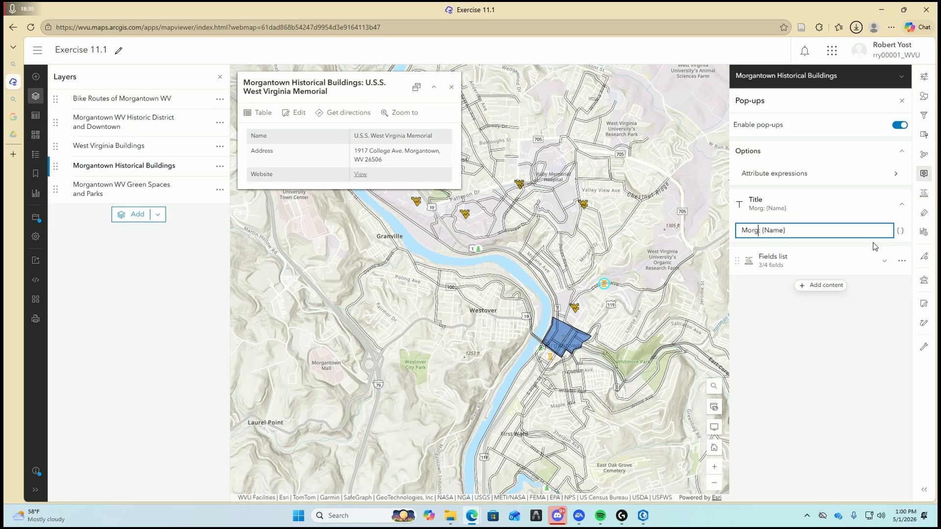
{"action": "type", "text": "Historic "}
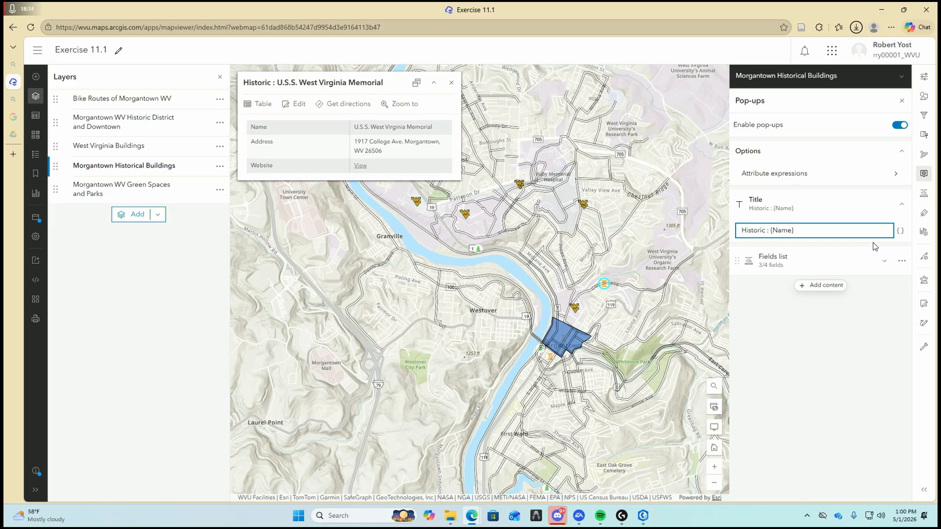
{"action": "type", "text": "Sites"}
{"action": "left_click", "coordinate": [854, 334]}
{"action": "left_click", "coordinate": [903, 78]}
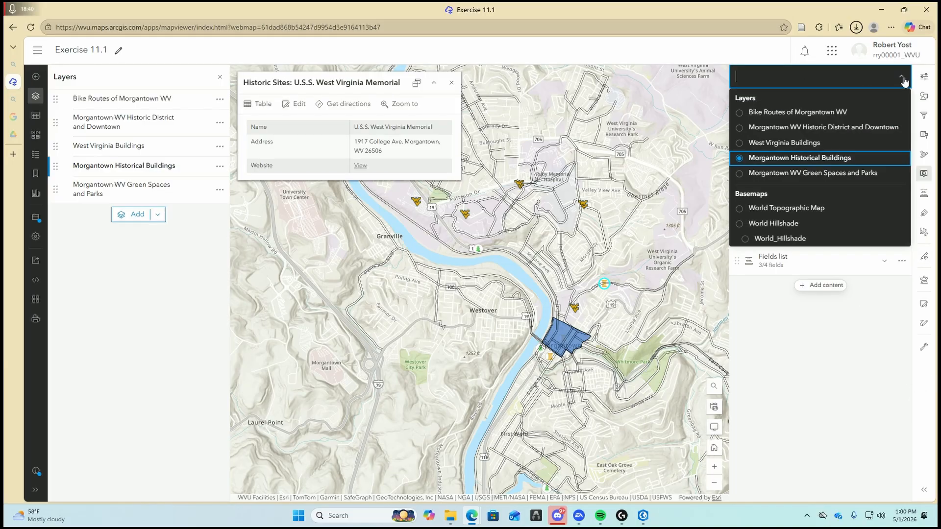
{"action": "left_click", "coordinate": [903, 79]}
Step: Set the pop-up title of the Morgantown WV Green Spaces and Parks layer to "Green Spaces and Parks: {Name}" and close the pop-up settings
{"action": "left_click", "coordinate": [136, 191]}
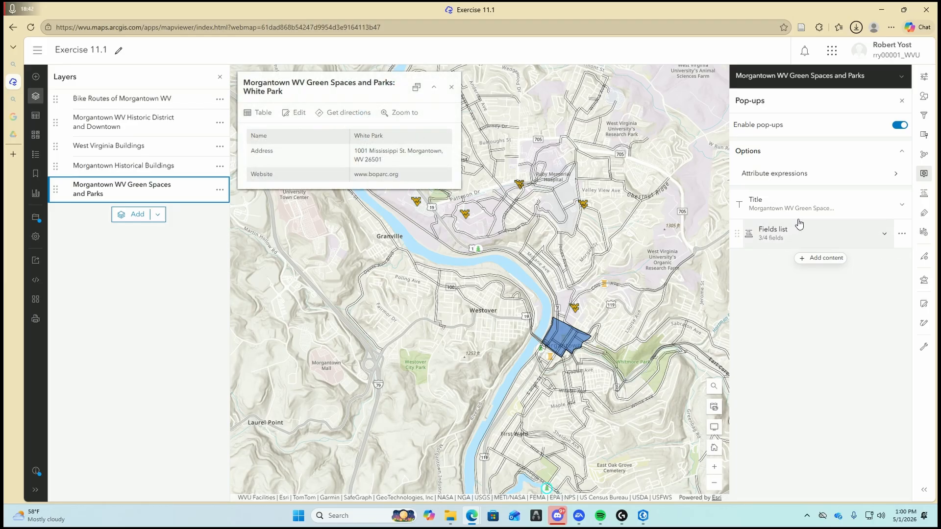
{"action": "left_click", "coordinate": [853, 214]}
{"action": "left_click", "coordinate": [872, 230]}
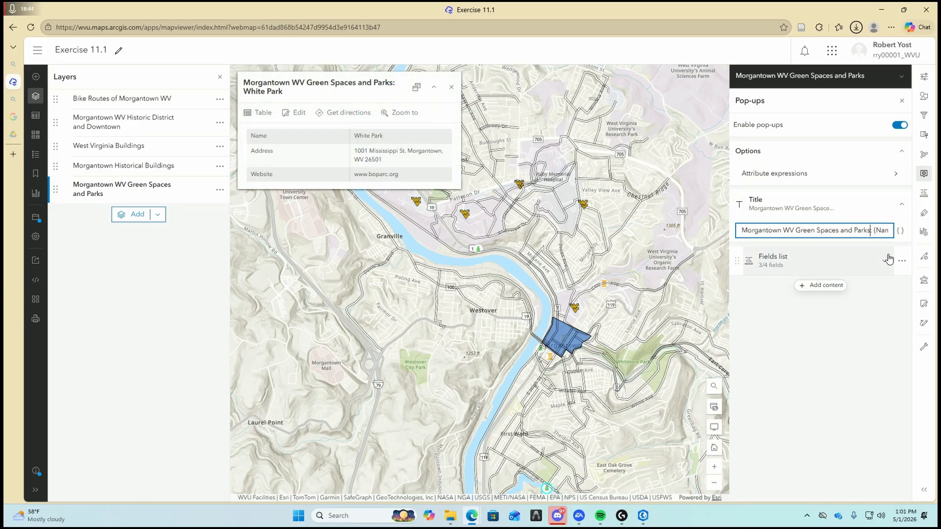
{"action": "key", "text": "BackSpace"}
{"action": "key", "text": "BackSpace"}
{"action": "key", "text": "BackSpace"}
{"action": "key", "text": "BackSpace"}
{"action": "key", "text": "BackSpace"}
{"action": "key", "text": "BackSpace"}
{"action": "key", "text": "BackSpace"}
{"action": "key", "text": "BackSpace"}
{"action": "key", "text": "BackSpace"}
{"action": "key", "text": "BackSpace"}
{"action": "key", "text": "BackSpace"}
{"action": "key", "text": "BackSpace"}
{"action": "key", "text": "BackSpace"}
{"action": "key", "text": "BackSpace"}
{"action": "key", "text": "BackSpace"}
{"action": "key", "text": "BackSpace"}
{"action": "key", "text": "BackSpace"}
{"action": "key", "text": "BackSpace"}
{"action": "key", "text": "BackSpace"}
{"action": "key", "text": "BackSpace"}
{"action": "key", "text": "BackSpace"}
{"action": "key", "text": "BackSpace"}
{"action": "key", "text": "BackSpace"}
{"action": "key", "text": "BackSpace"}
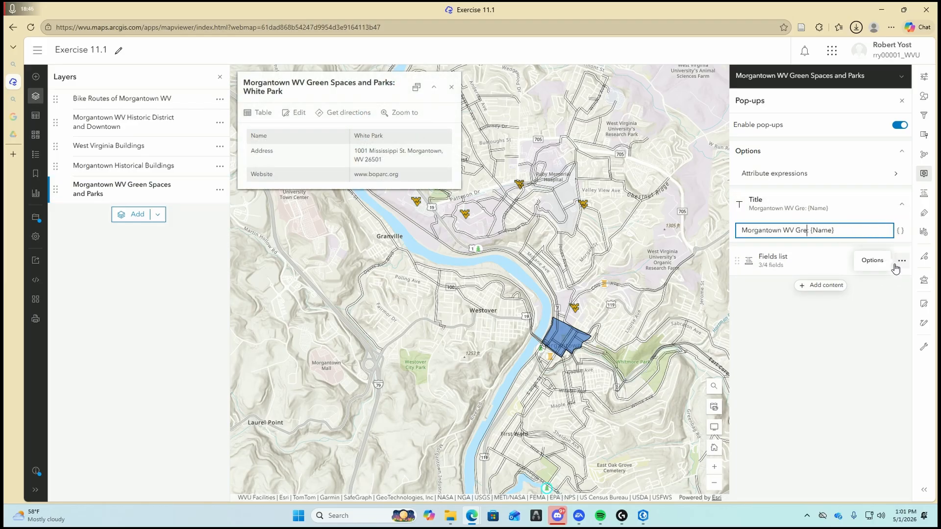
{"action": "type", "text": "Green S"}
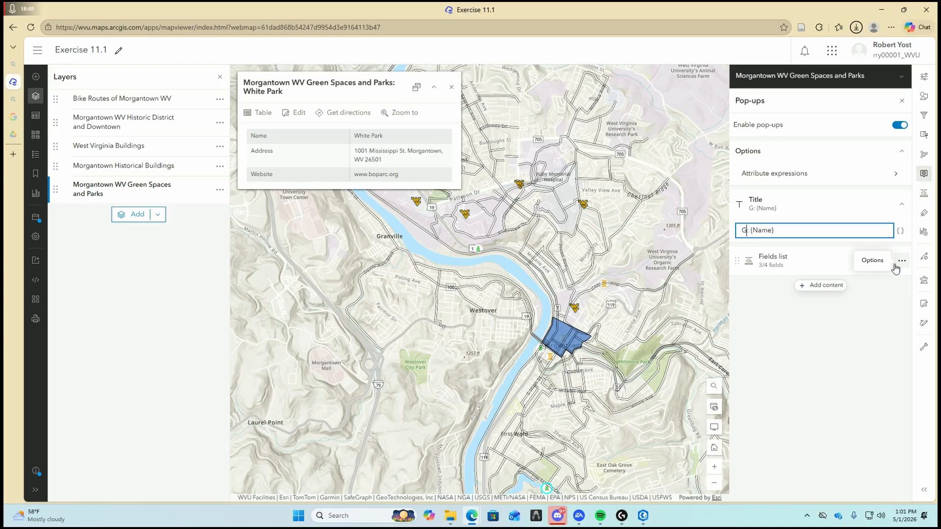
{"action": "type", "text": "paces and P"}
{"action": "type", "text": "arks"}
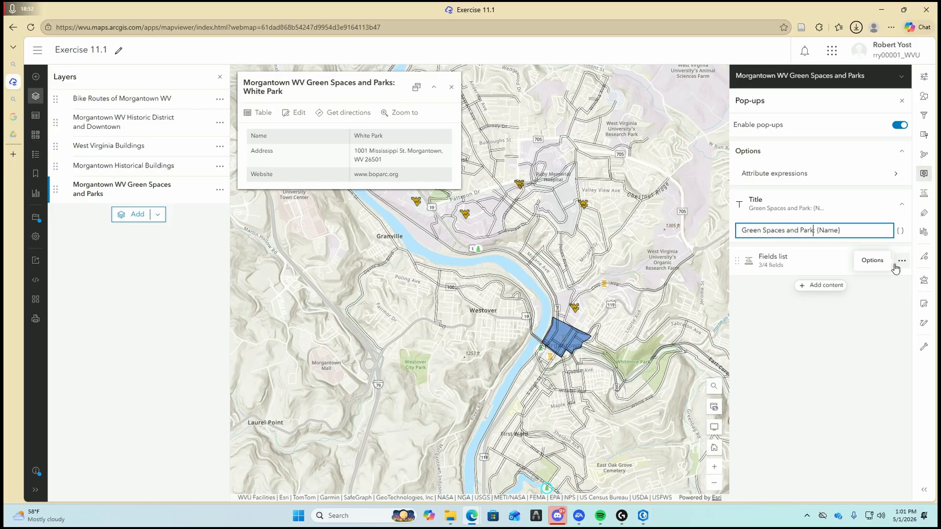
{"action": "left_click", "coordinate": [904, 78]}
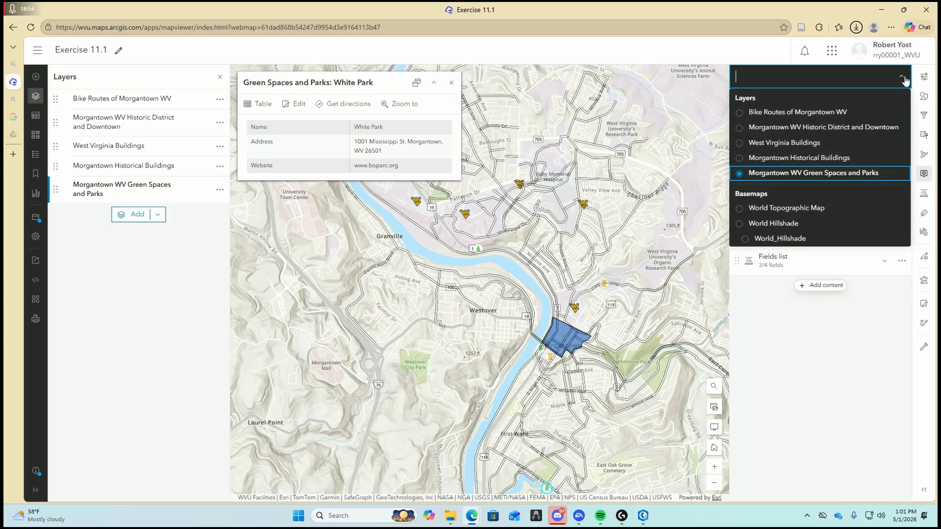
{"action": "left_click", "coordinate": [905, 80]}
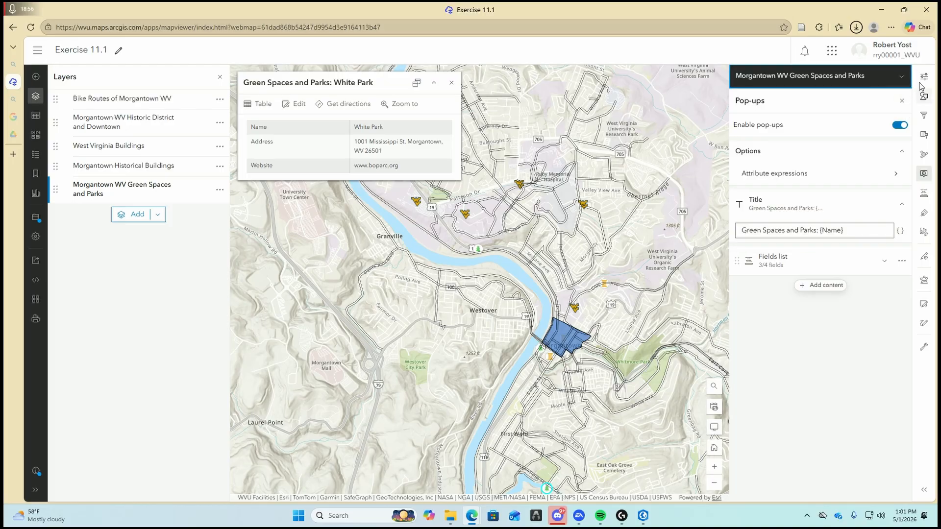
{"action": "left_click", "coordinate": [904, 80]}
{"action": "left_click", "coordinate": [905, 80]}
{"action": "left_click", "coordinate": [719, 109]}
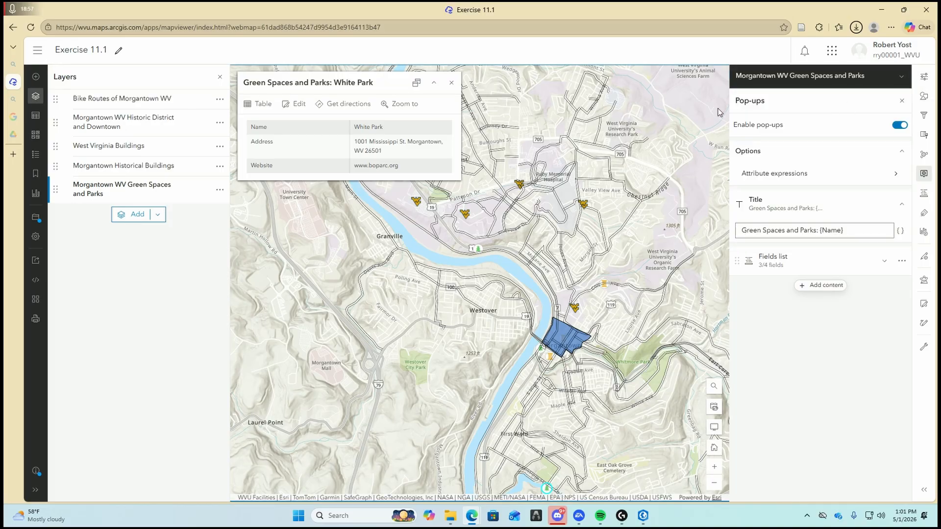
{"action": "left_click", "coordinate": [902, 102]}
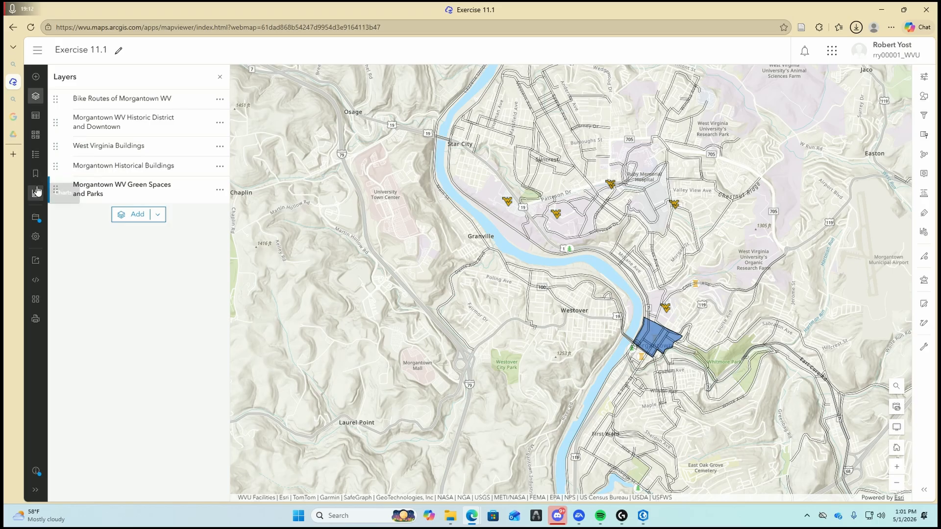
Step: Open the Instant Apps gallery for the Exercise 11.1 map and browse the available app templates
{"action": "left_click", "coordinate": [36, 304]}
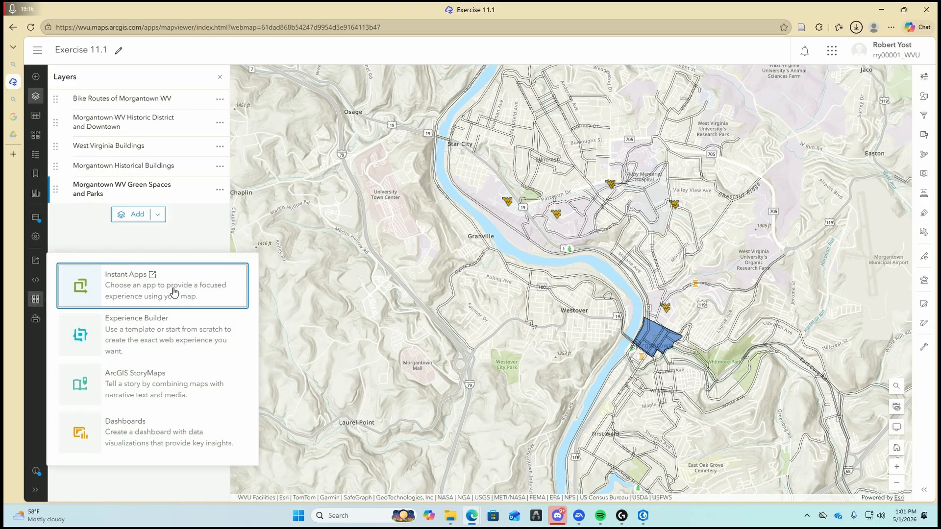
{"action": "left_click", "coordinate": [188, 287]}
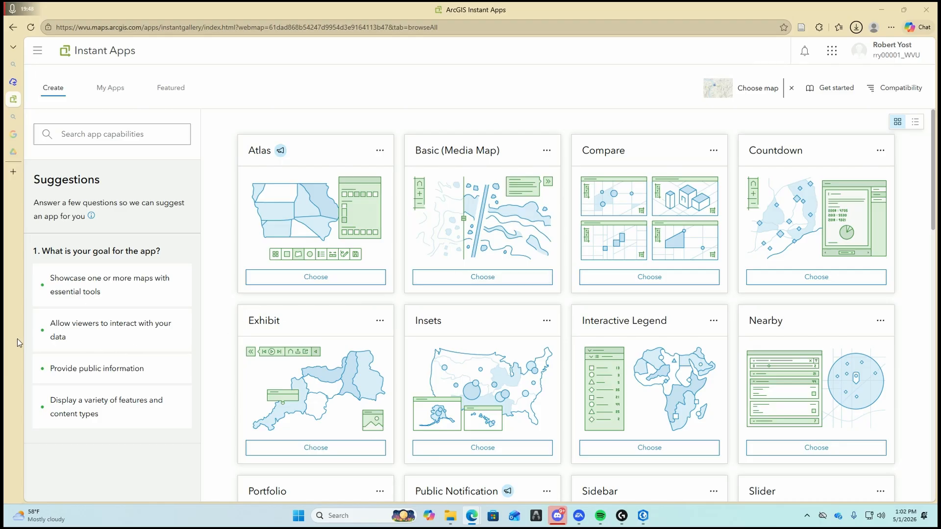
{"action": "scroll", "coordinate": [580, 315], "scroll_direction": "down", "scroll_amount": 5}
{"action": "scroll", "coordinate": [584, 314], "scroll_direction": "down", "scroll_amount": 8}
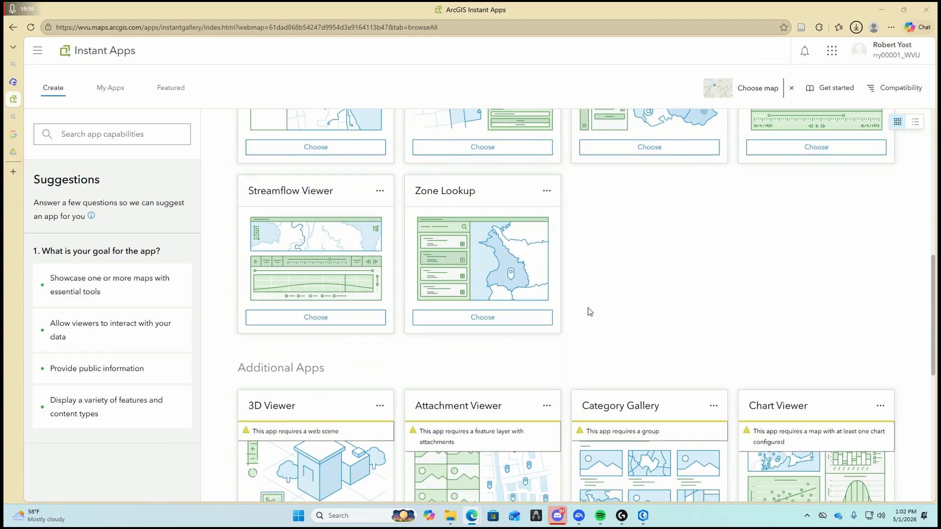
{"action": "scroll", "coordinate": [588, 312], "scroll_direction": "up", "scroll_amount": 14}
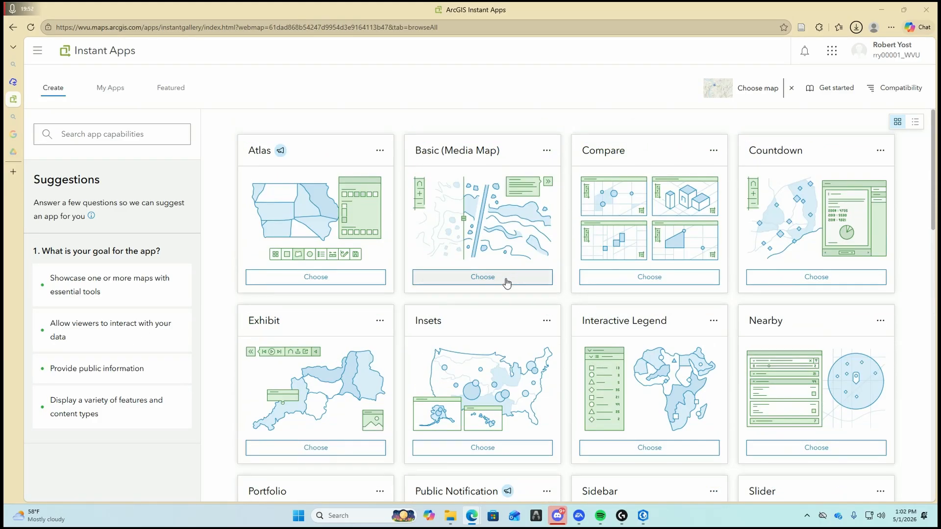
{"action": "scroll", "coordinate": [507, 281], "scroll_direction": "down", "scroll_amount": 12}
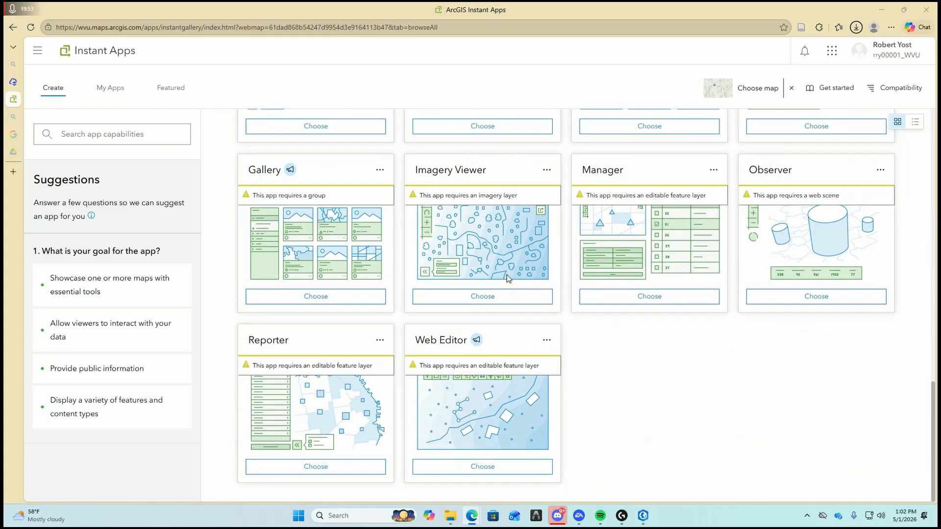
{"action": "scroll", "coordinate": [500, 264], "scroll_direction": "up", "scroll_amount": 11}
{"action": "scroll", "coordinate": [499, 260], "scroll_direction": "up", "scroll_amount": 2}
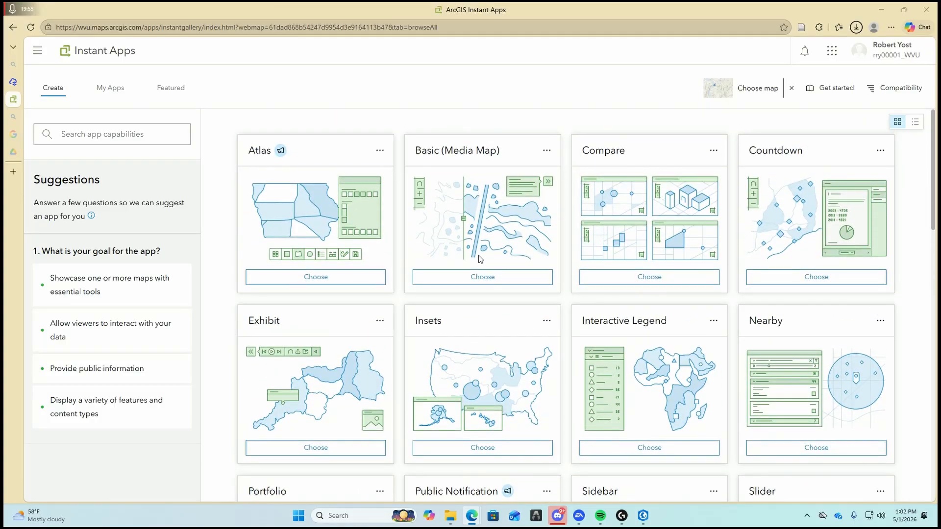
{"action": "left_click", "coordinate": [482, 277]}
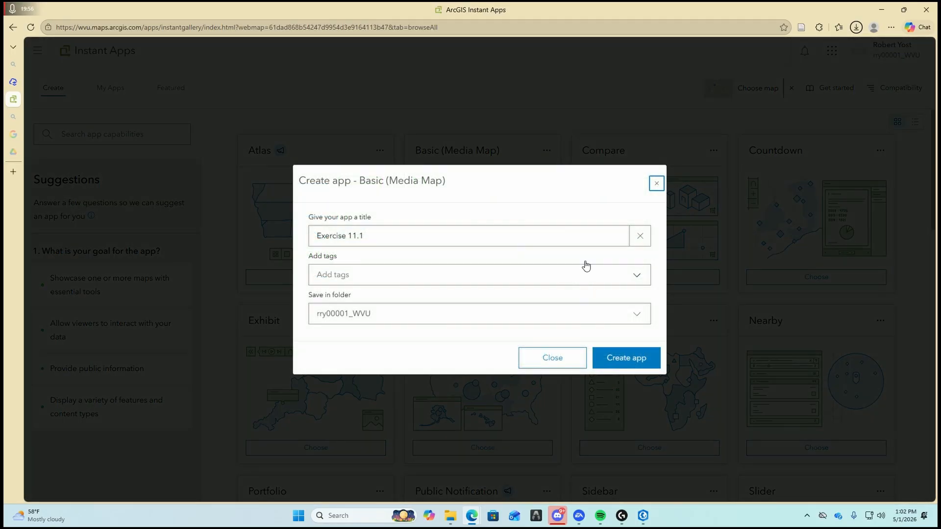
{"action": "left_click", "coordinate": [381, 277]}
{"action": "type", "text": "Morga"}
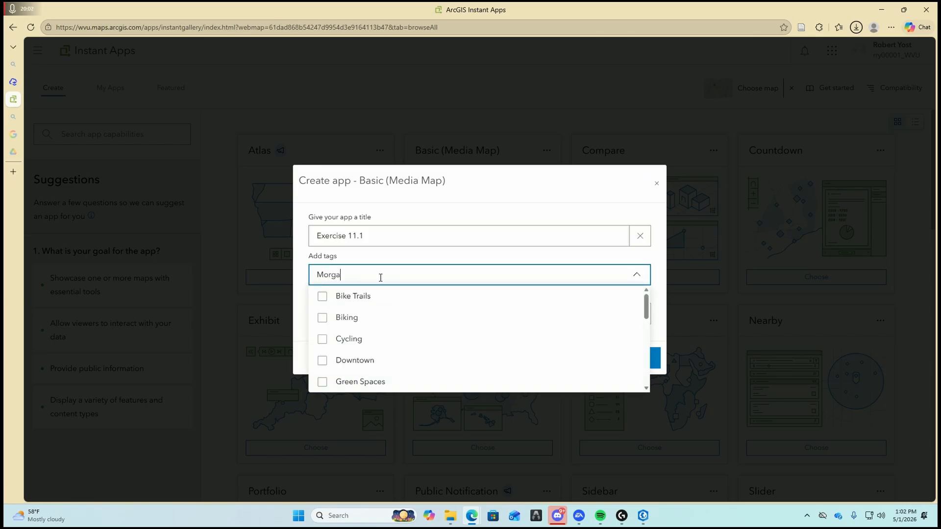
{"action": "type", "text": "ntown"}
{"action": "key", "text": "Return"}
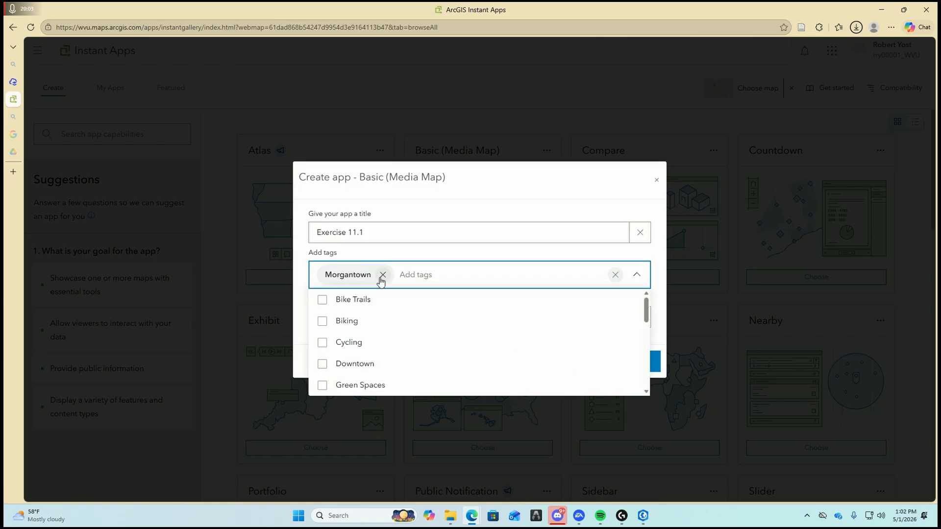
{"action": "type", "text": "Tourism"}
{"action": "key", "text": "Return"}
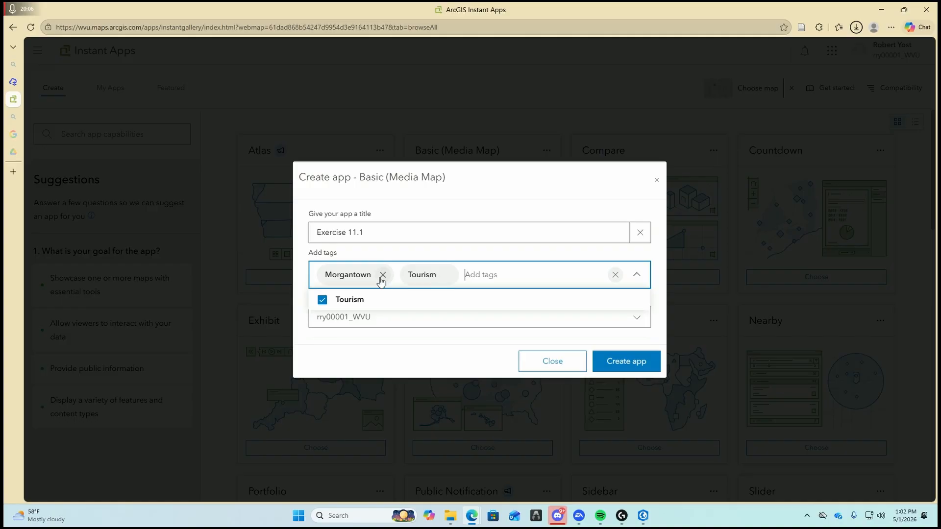
{"action": "type", "text": "Westr"}
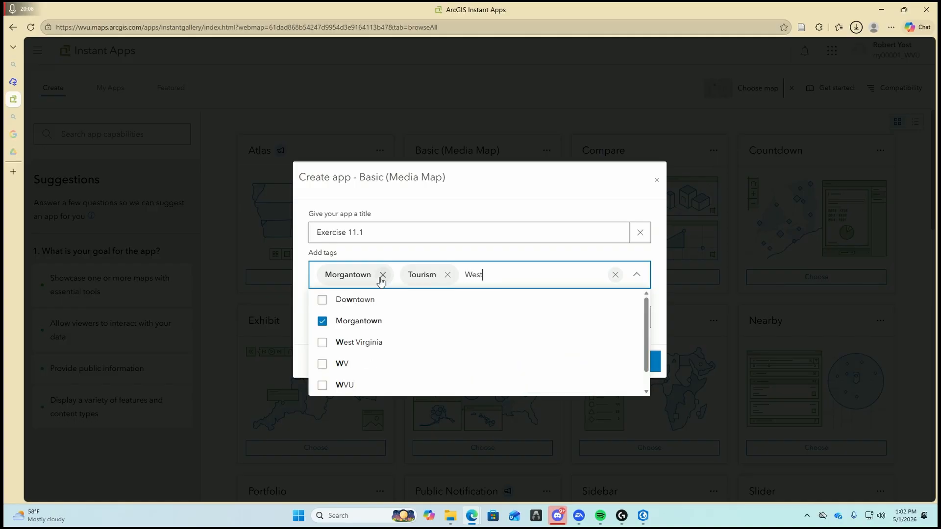
{"action": "key", "text": "Return"}
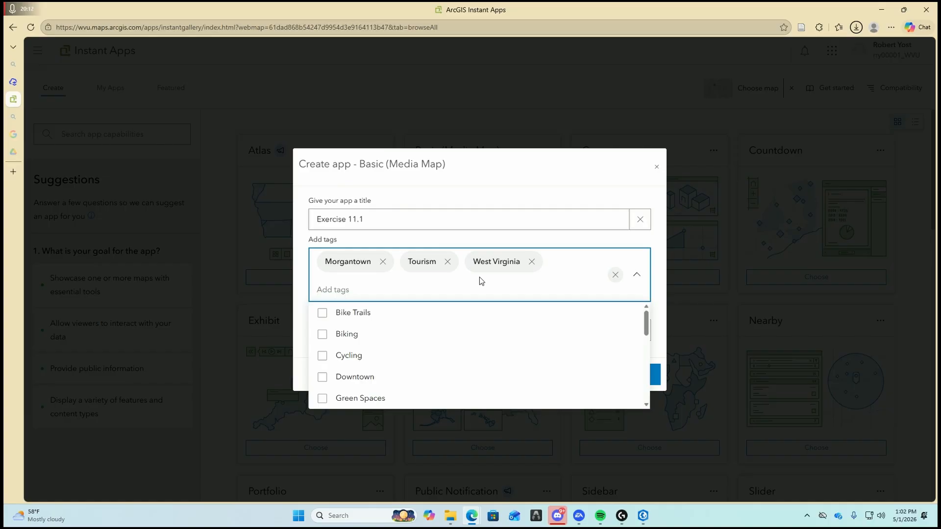
{"action": "type", "text": "WV"}
{"action": "left_click", "coordinate": [337, 314]}
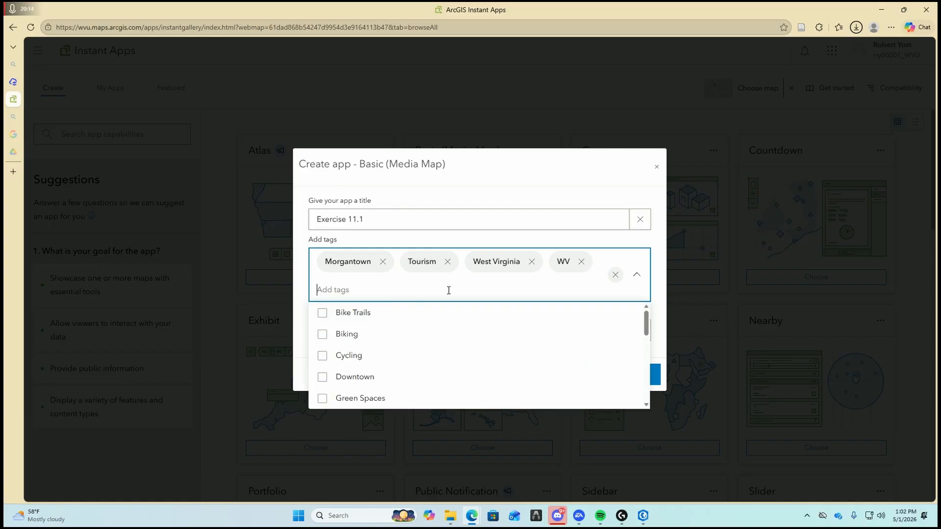
{"action": "type", "text": "WVU"}
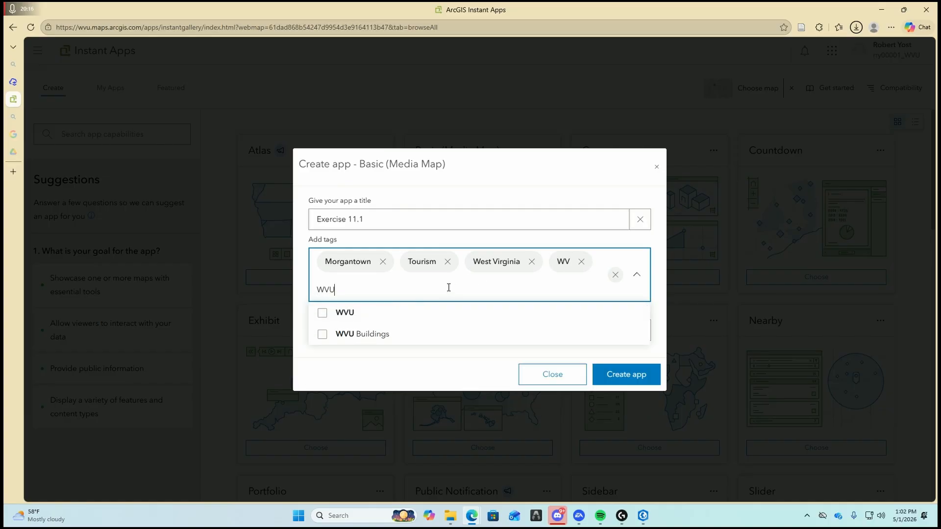
{"action": "left_click", "coordinate": [323, 312]}
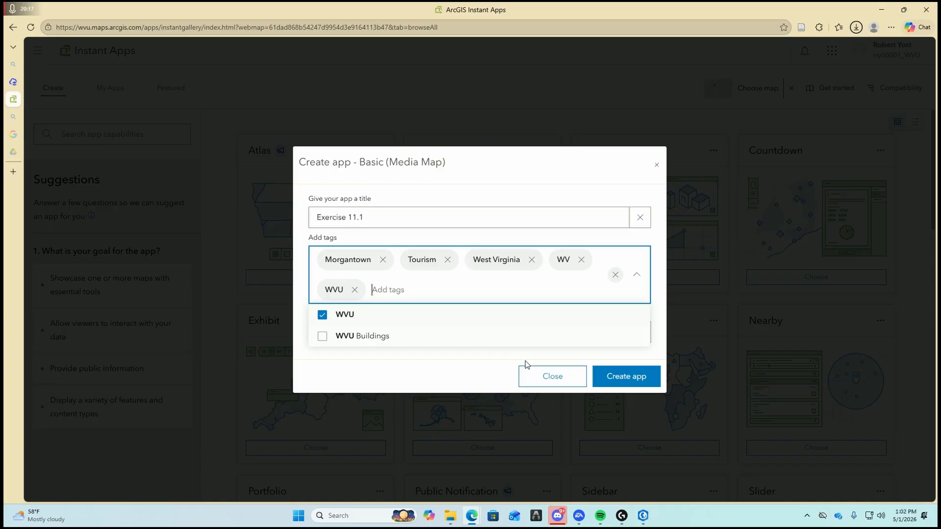
{"action": "left_click", "coordinate": [655, 379]}
Step: Create a Basic (Media Map) app from the map with the tags Morgantown, Tourism, West Virginia, WV and WVU
{"action": "left_click", "coordinate": [504, 280]}
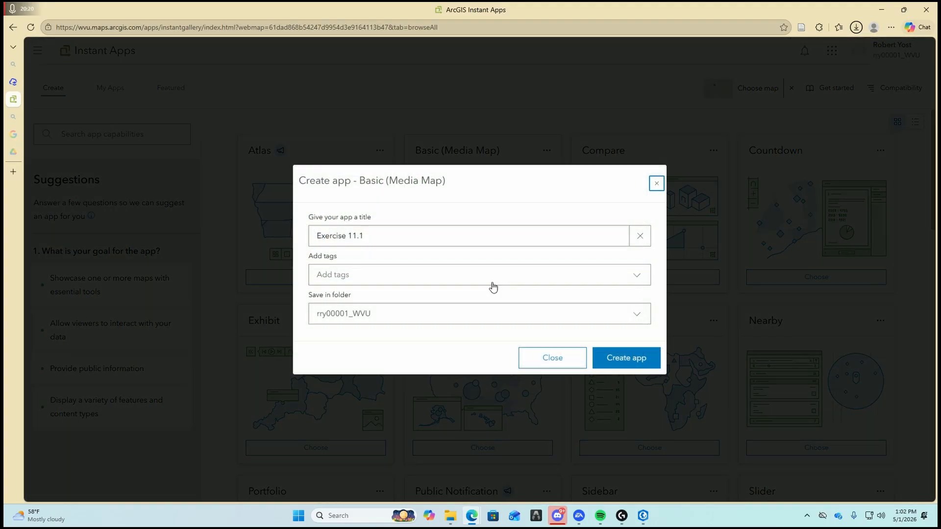
{"action": "left_click", "coordinate": [491, 282]}
{"action": "scroll", "coordinate": [393, 321], "scroll_direction": "down", "scroll_amount": 3}
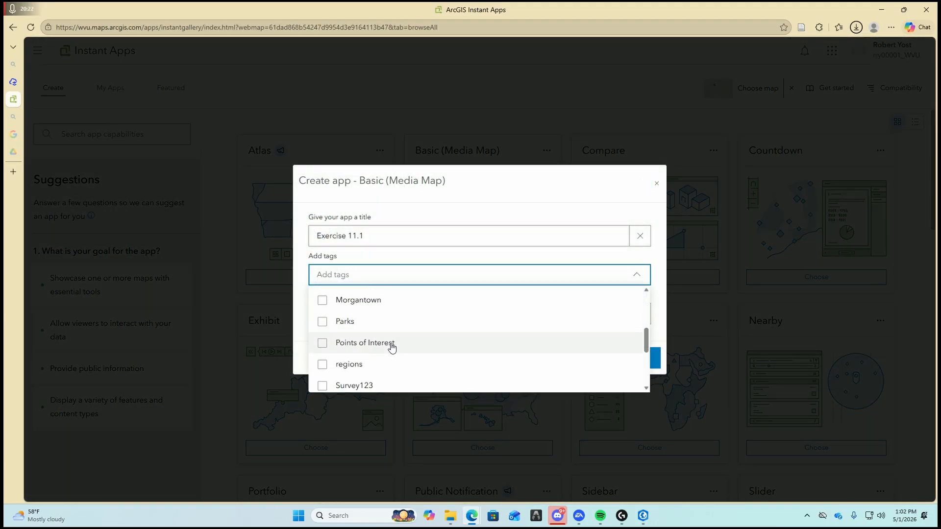
{"action": "left_click", "coordinate": [349, 304]}
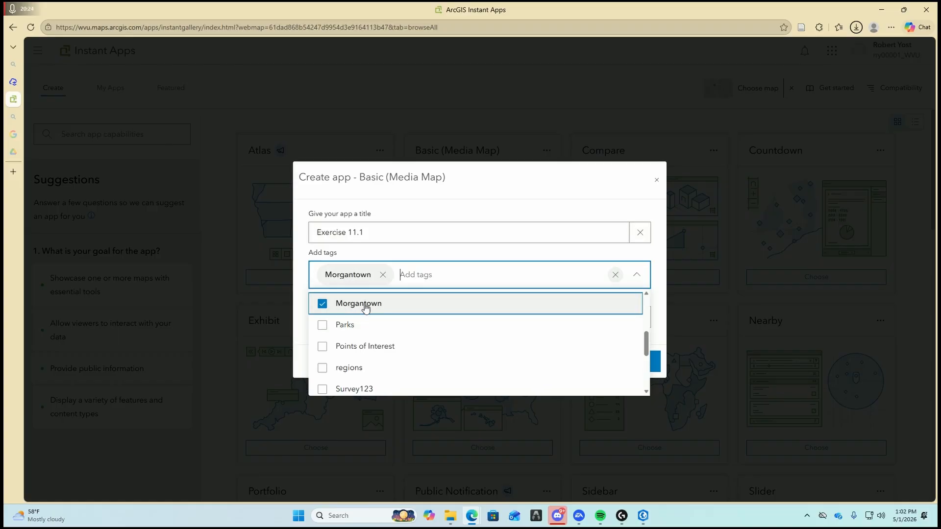
{"action": "scroll", "coordinate": [382, 344], "scroll_direction": "down", "scroll_amount": 2}
{"action": "scroll", "coordinate": [384, 343], "scroll_direction": "down", "scroll_amount": 1}
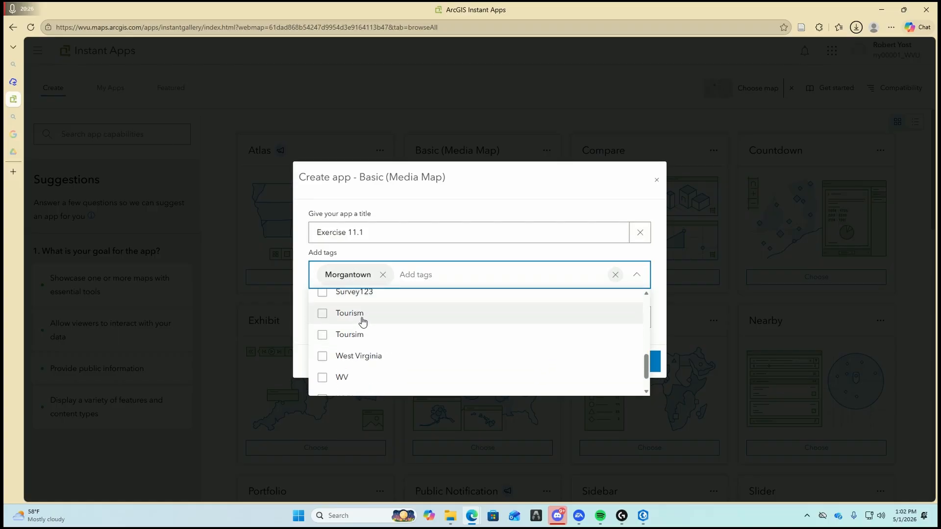
{"action": "left_click", "coordinate": [362, 321]}
{"action": "scroll", "coordinate": [420, 342], "scroll_direction": "down", "scroll_amount": 1}
{"action": "left_click", "coordinate": [386, 326]}
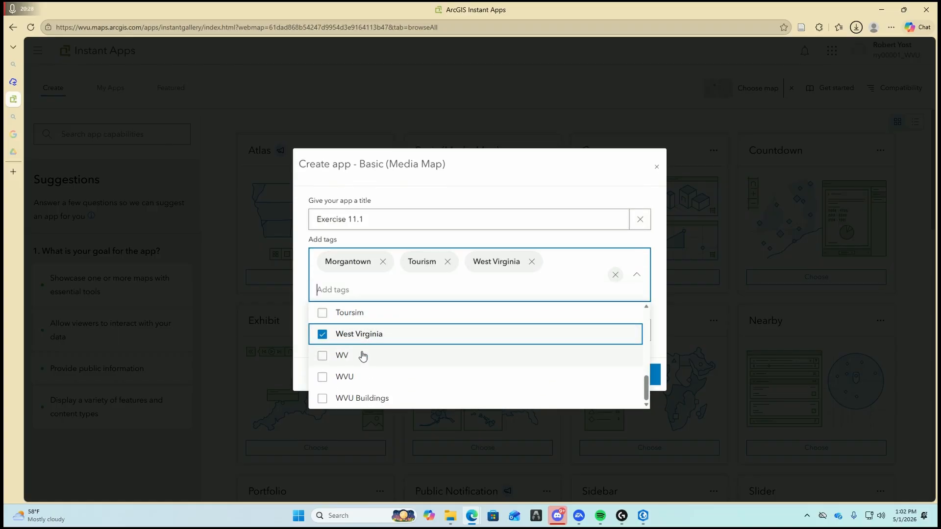
{"action": "left_click", "coordinate": [362, 356]}
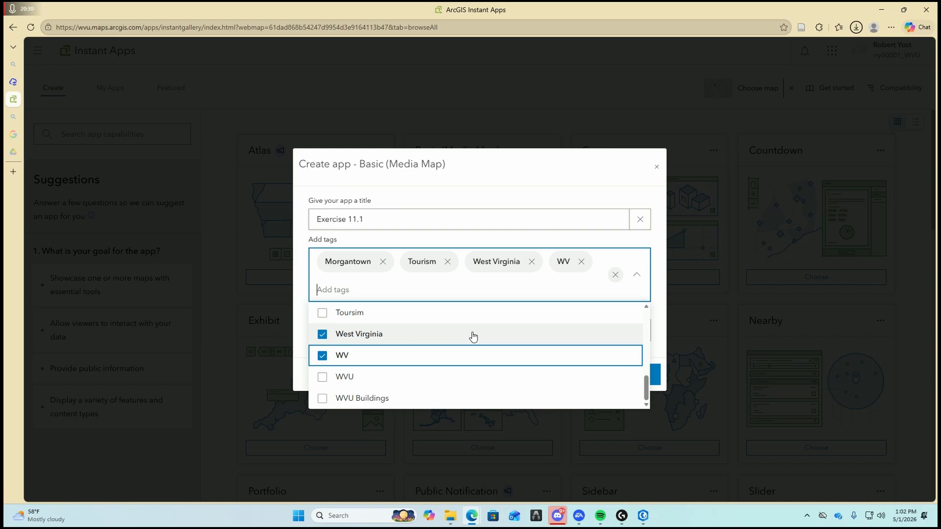
{"action": "left_click", "coordinate": [366, 376]}
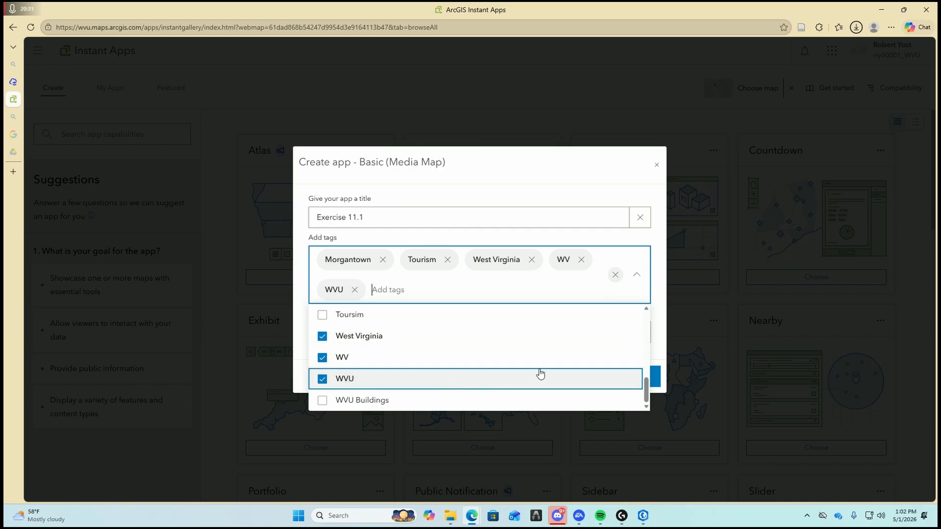
{"action": "left_click", "coordinate": [638, 278]}
{"action": "left_click", "coordinate": [621, 374]}
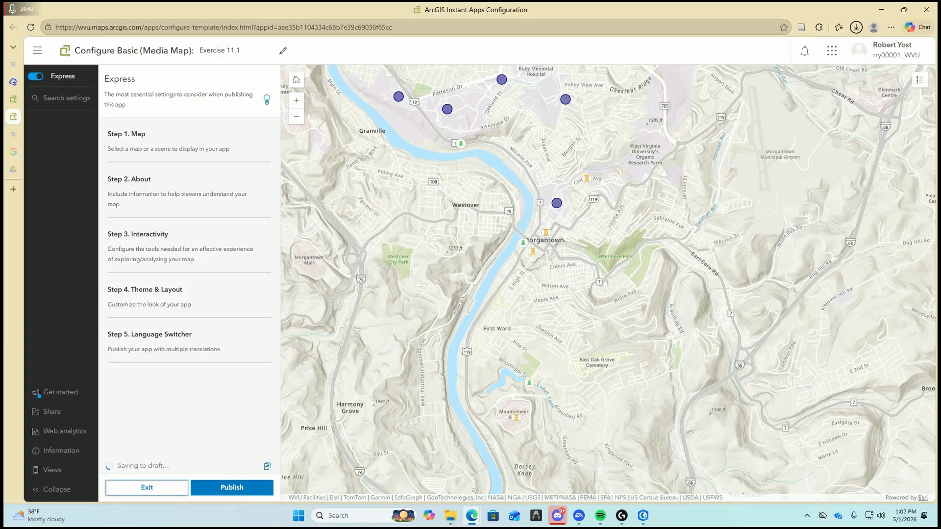
Step: Open the app's Map setup step and check the map or scene selection without choosing another map
{"action": "left_click", "coordinate": [234, 144]}
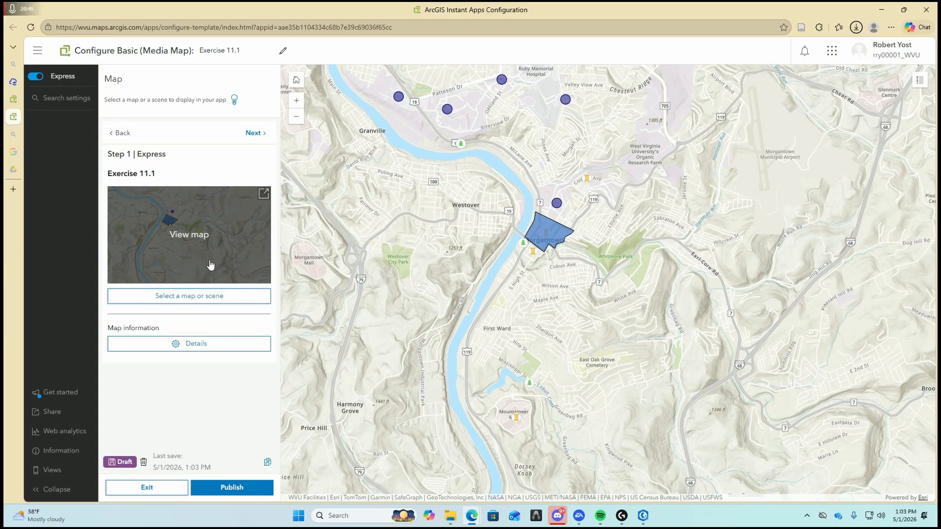
{"action": "left_click", "coordinate": [211, 299]}
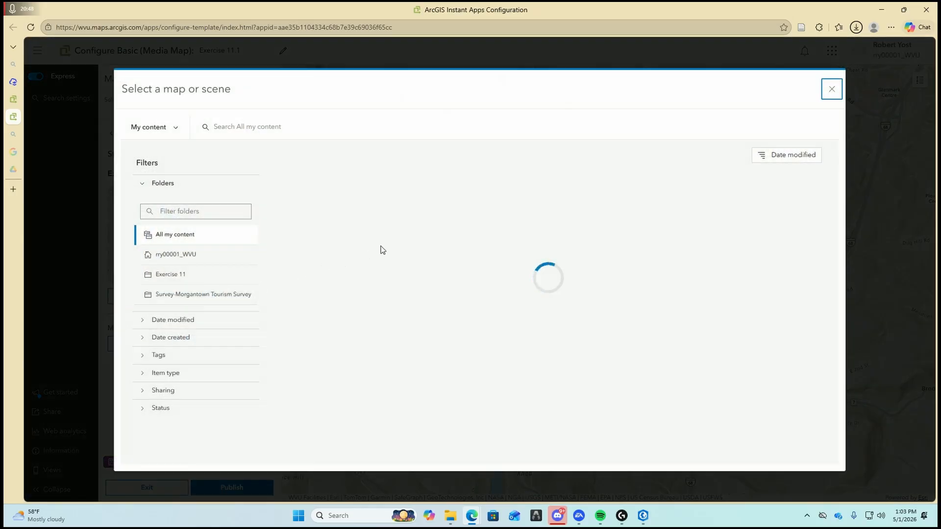
{"action": "left_click", "coordinate": [831, 91]}
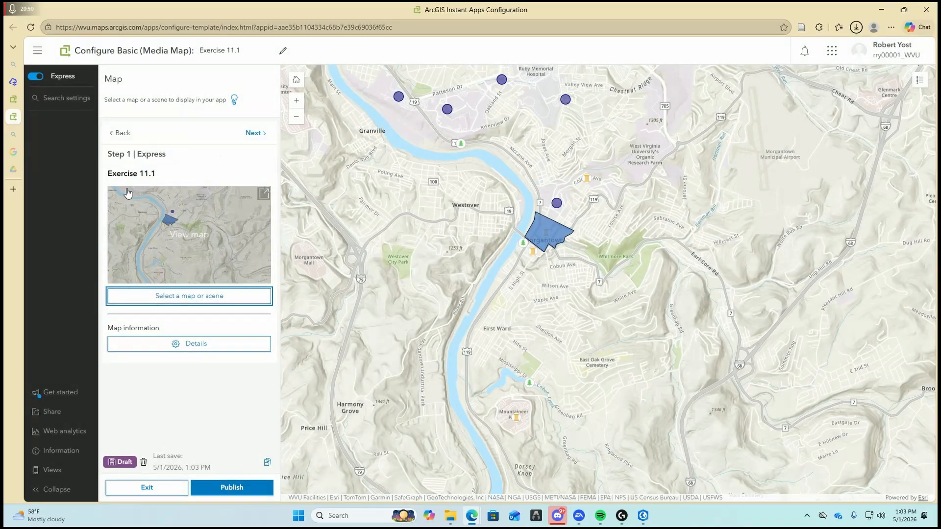
Step: Go through the Map and About setup steps and enable the Search tool in the Interactivity step
{"action": "mouse_move", "coordinate": [240, 224]}
{"action": "left_click", "coordinate": [262, 134]}
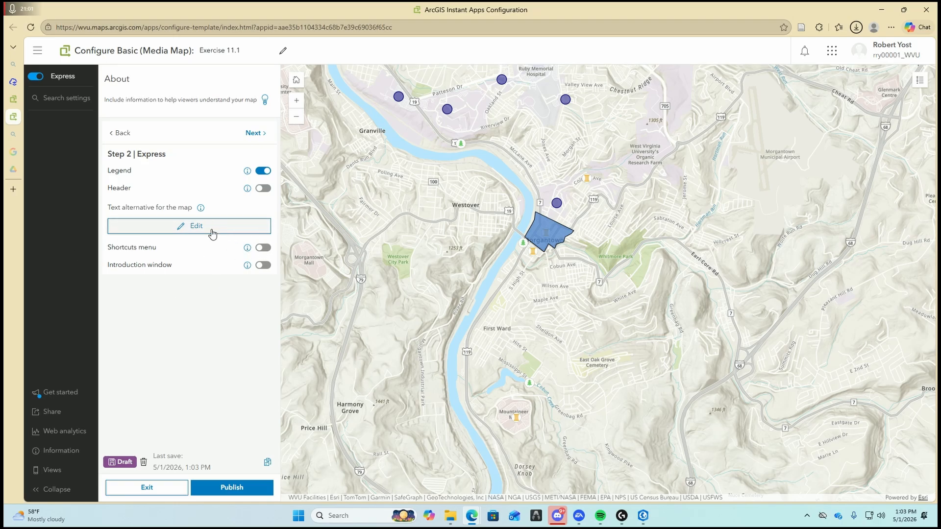
{"action": "left_click", "coordinate": [257, 133]}
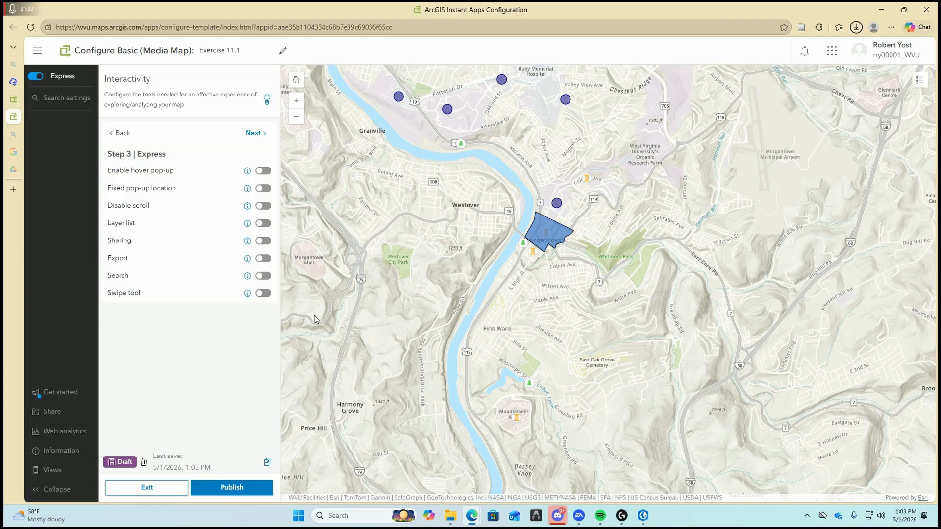
{"action": "left_click", "coordinate": [260, 276]}
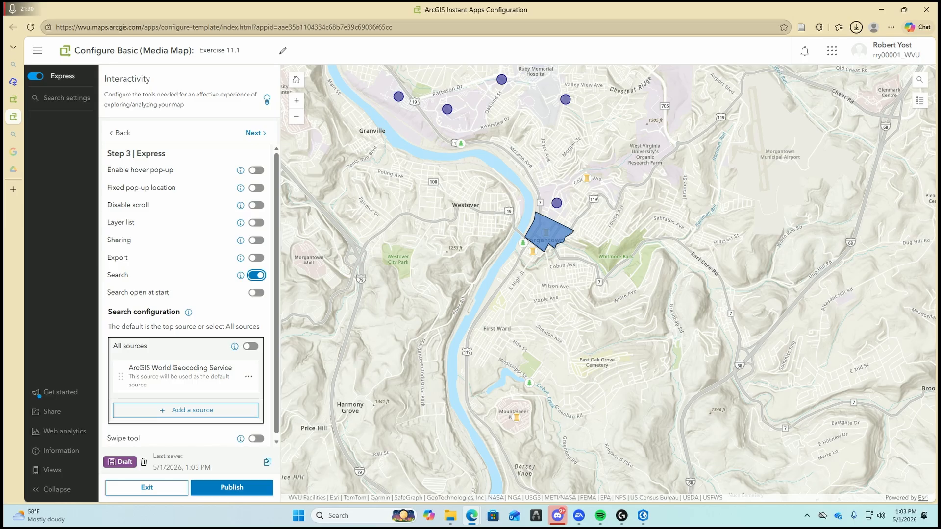
Step: Set the app's mode to Dark in the Theme & Layout step and check the header option in the About step
{"action": "left_click", "coordinate": [254, 132]}
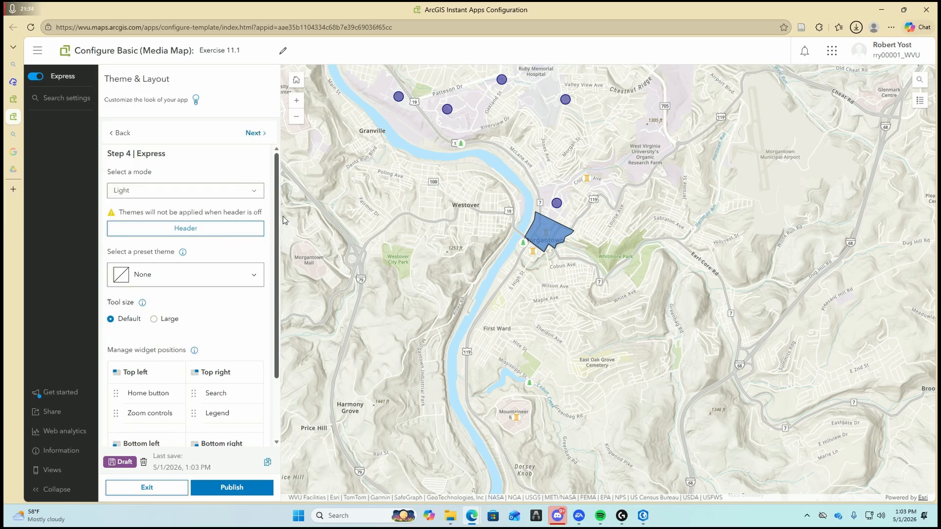
{"action": "left_click", "coordinate": [243, 192]}
{"action": "left_click", "coordinate": [196, 222]}
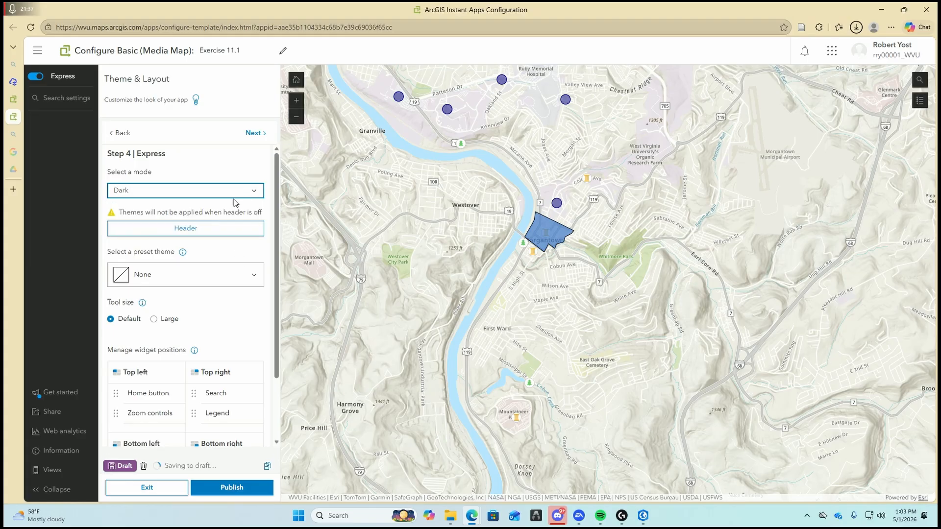
{"action": "left_click", "coordinate": [234, 229]}
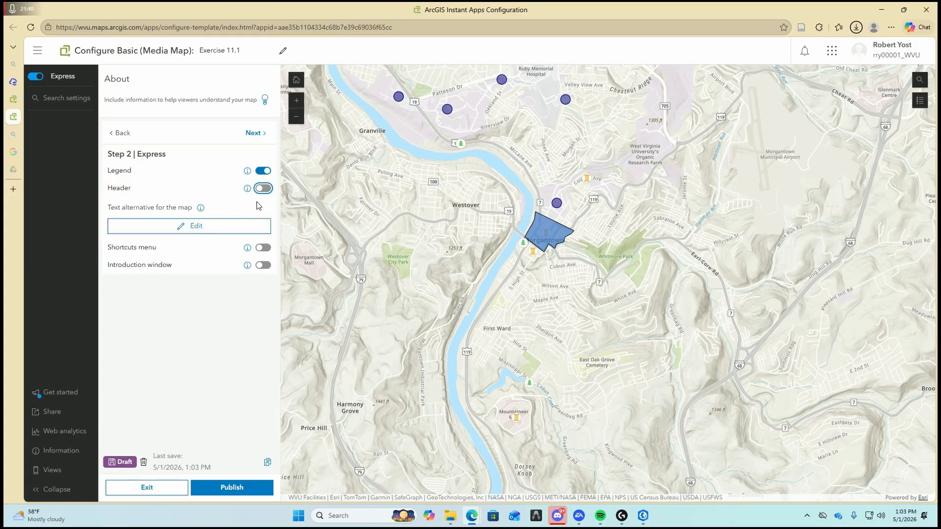
{"action": "left_click", "coordinate": [253, 134]}
{"action": "left_click", "coordinate": [254, 133]}
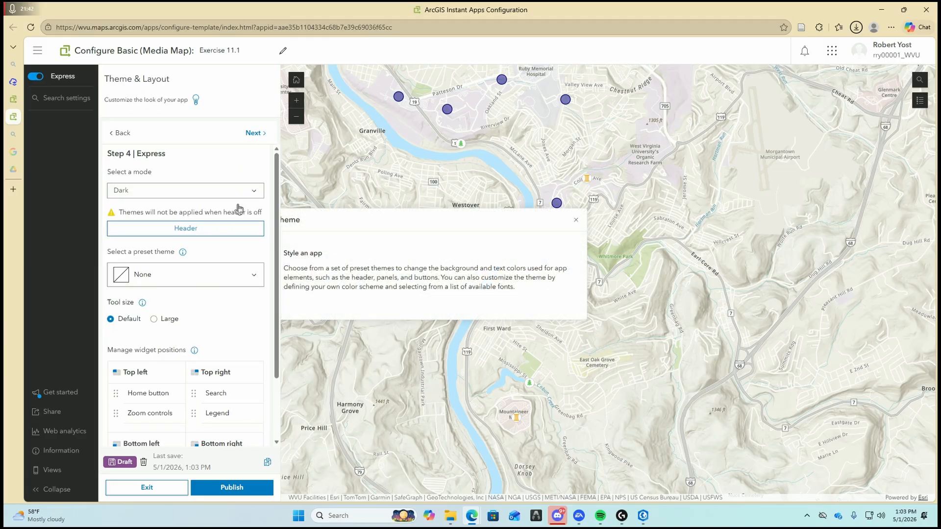
Step: Browse the preset themes and apply the Forest dark mode preset to the app
{"action": "left_click", "coordinate": [223, 271]}
{"action": "scroll", "coordinate": [186, 346], "scroll_direction": "down", "scroll_amount": 2}
{"action": "scroll", "coordinate": [182, 341], "scroll_direction": "up", "scroll_amount": 2}
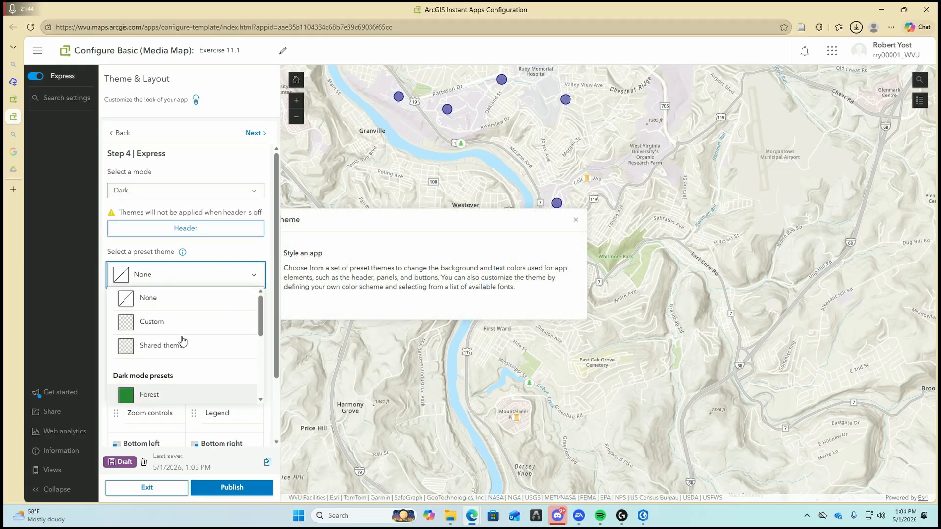
{"action": "scroll", "coordinate": [176, 330], "scroll_direction": "down", "scroll_amount": 5}
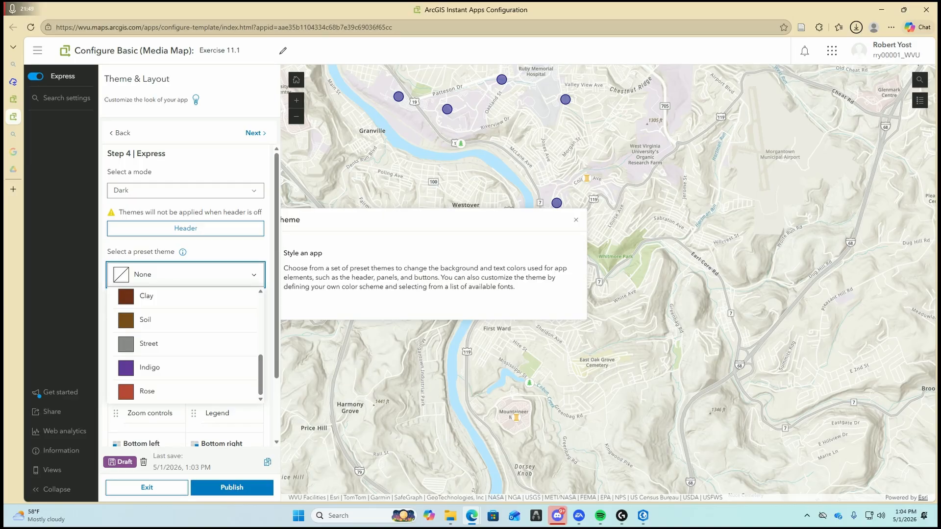
{"action": "scroll", "coordinate": [179, 321], "scroll_direction": "up", "scroll_amount": 4}
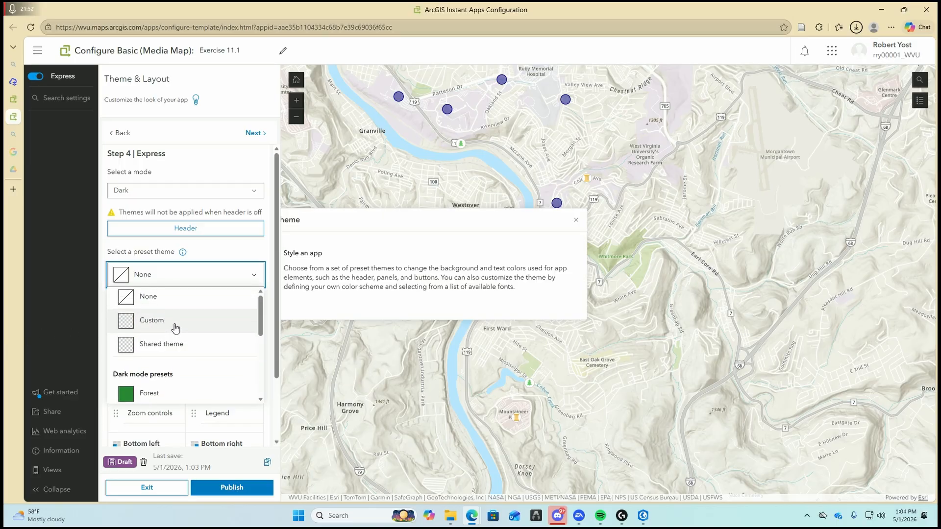
{"action": "scroll", "coordinate": [196, 353], "scroll_direction": "down", "scroll_amount": 3}
{"action": "scroll", "coordinate": [201, 377], "scroll_direction": "down", "scroll_amount": 1}
{"action": "scroll", "coordinate": [185, 374], "scroll_direction": "up", "scroll_amount": 3}
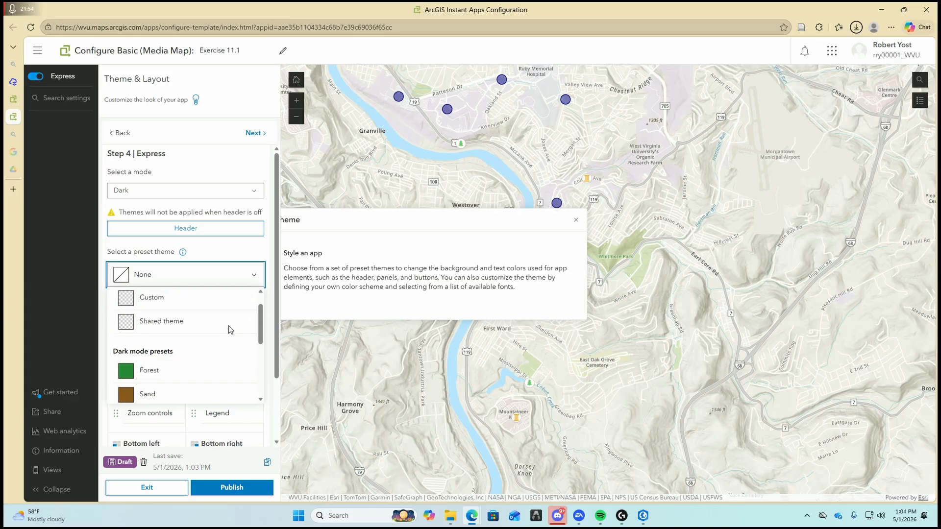
{"action": "scroll", "coordinate": [189, 365], "scroll_direction": "down", "scroll_amount": 1}
{"action": "left_click", "coordinate": [168, 327]}
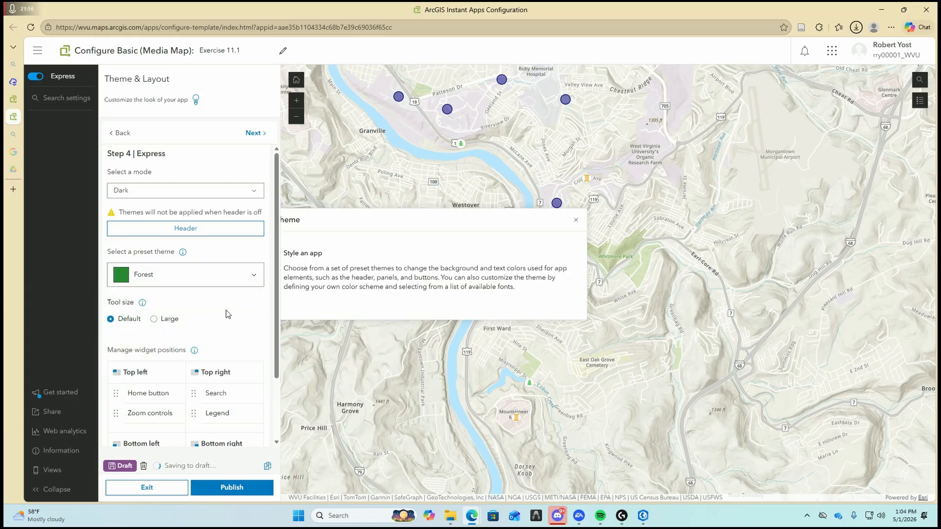
Step: Reposition the map widgets, placing Legend at Bottom right and Zoom controls at Bottom left
{"action": "scroll", "coordinate": [226, 314], "scroll_direction": "down", "scroll_amount": 3}
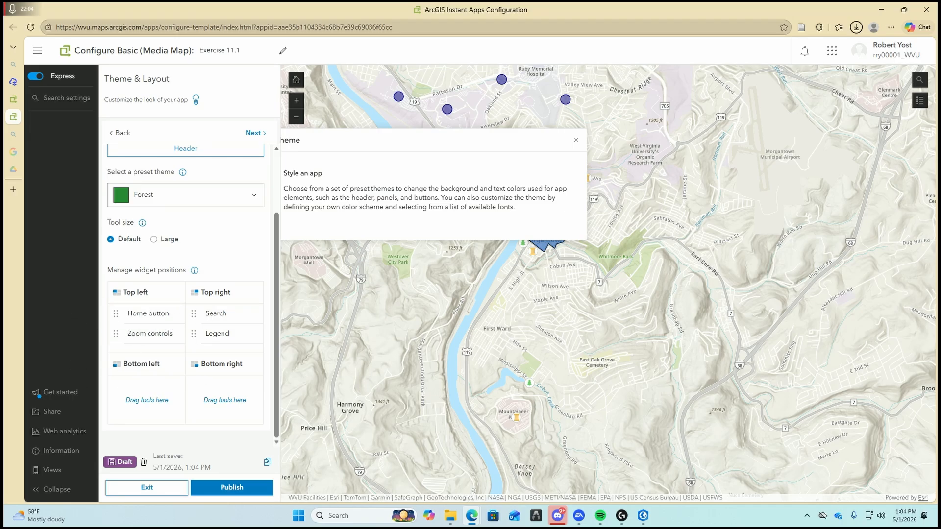
{"action": "left_click_drag", "start_coordinate": [217, 333], "coordinate": [212, 403]}
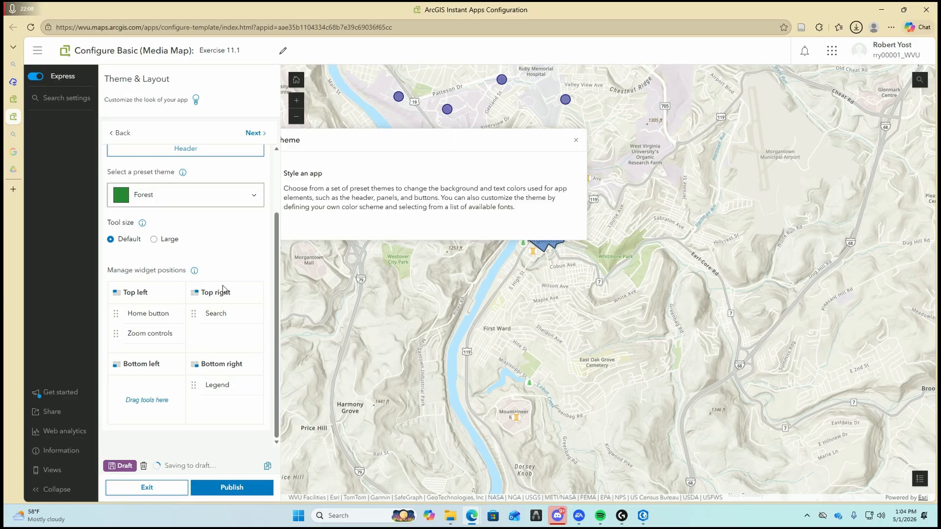
{"action": "left_click_drag", "start_coordinate": [116, 333], "coordinate": [118, 398]}
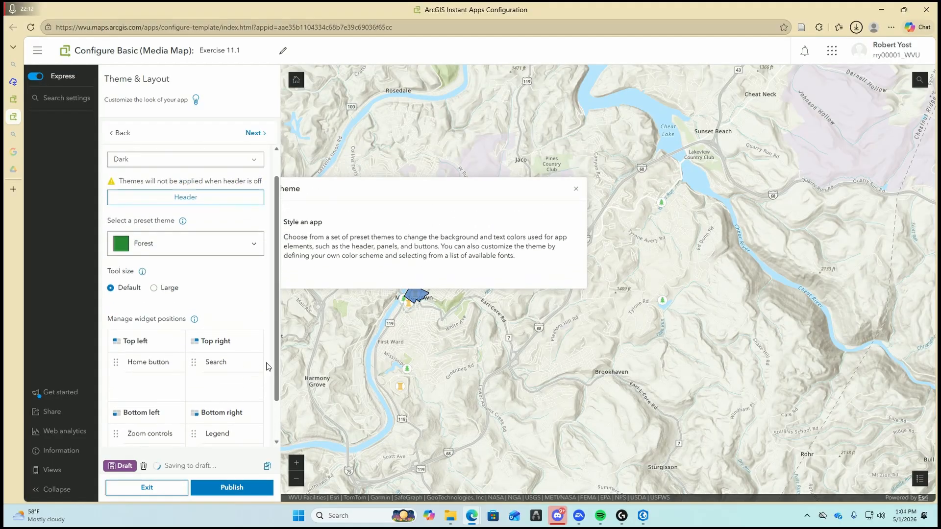
Step: Leave the Theme & Layout step, publish the Basic (Media Map) app and close the sharing options
{"action": "left_click", "coordinate": [262, 133]}
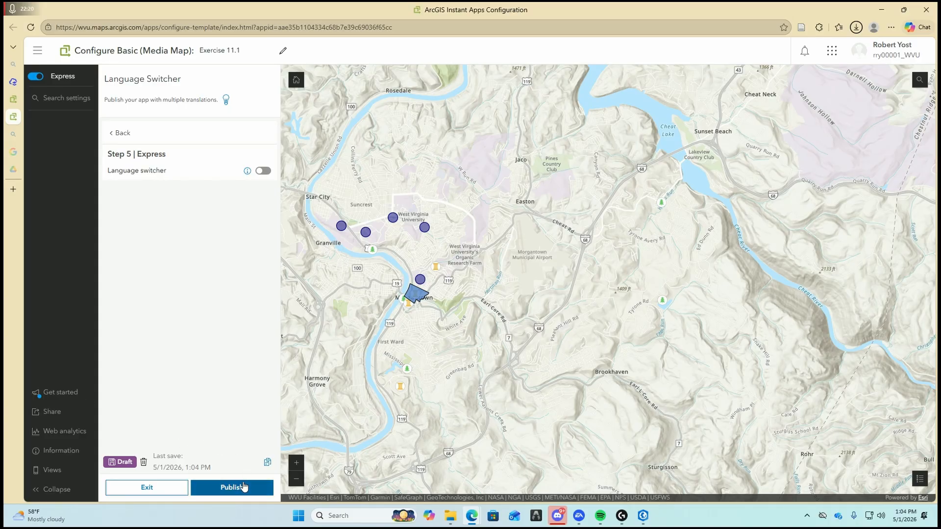
{"action": "left_click", "coordinate": [223, 487]}
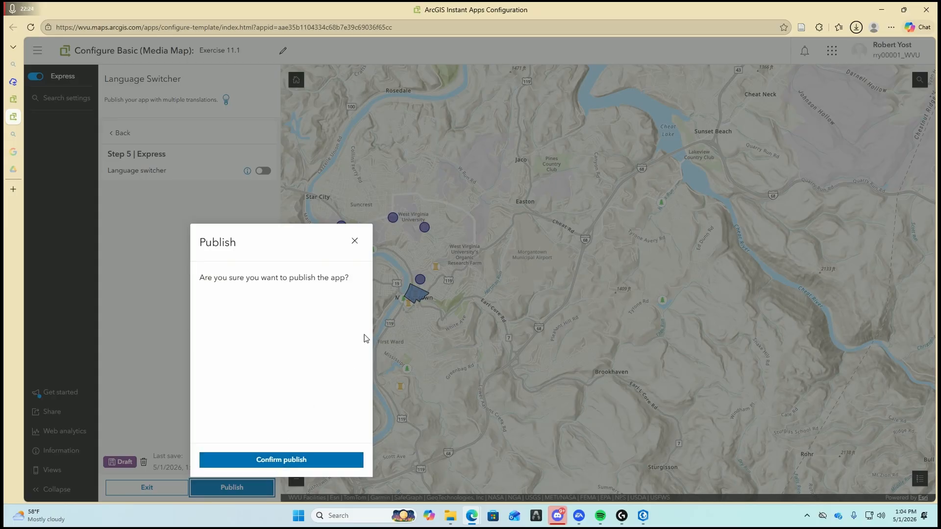
{"action": "left_click", "coordinate": [356, 241]}
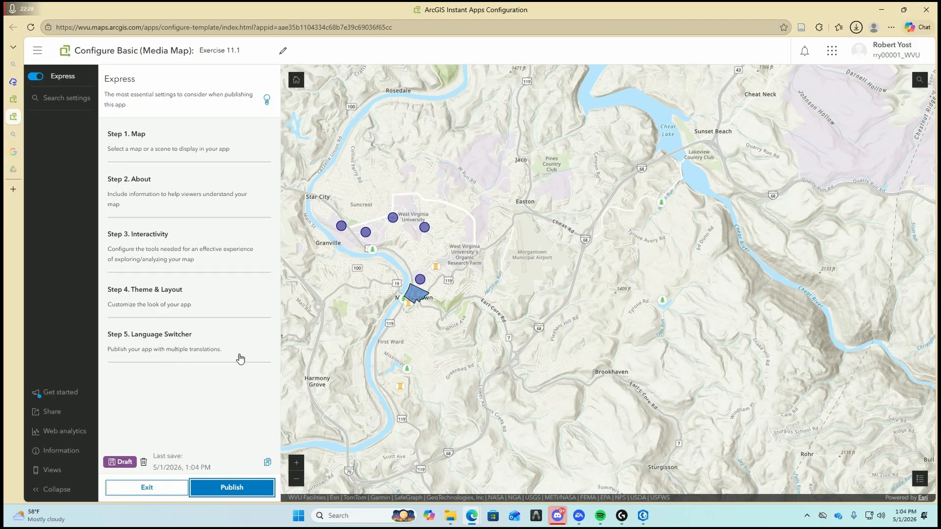
{"action": "left_click", "coordinate": [248, 485]}
{"action": "left_click", "coordinate": [306, 460]}
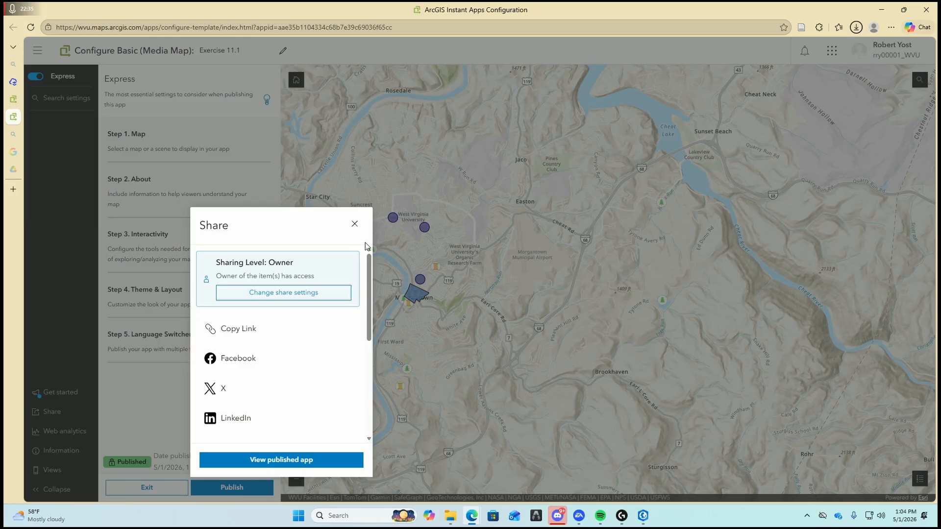
{"action": "left_click", "coordinate": [355, 225]}
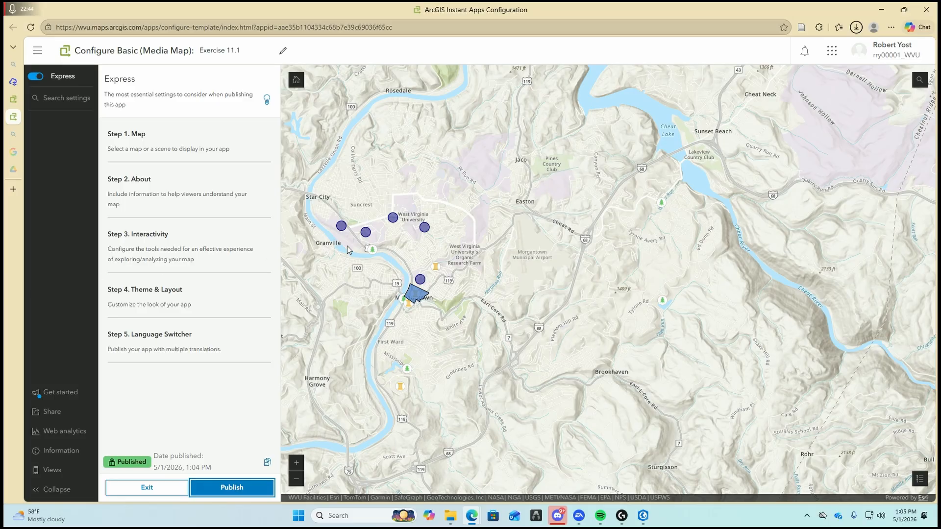
Step: Test the published app's zoom controls, legend and search widgets in the map preview
{"action": "left_click_drag", "start_coordinate": [360, 252], "coordinate": [517, 260]}
{"action": "left_click", "coordinate": [295, 462]}
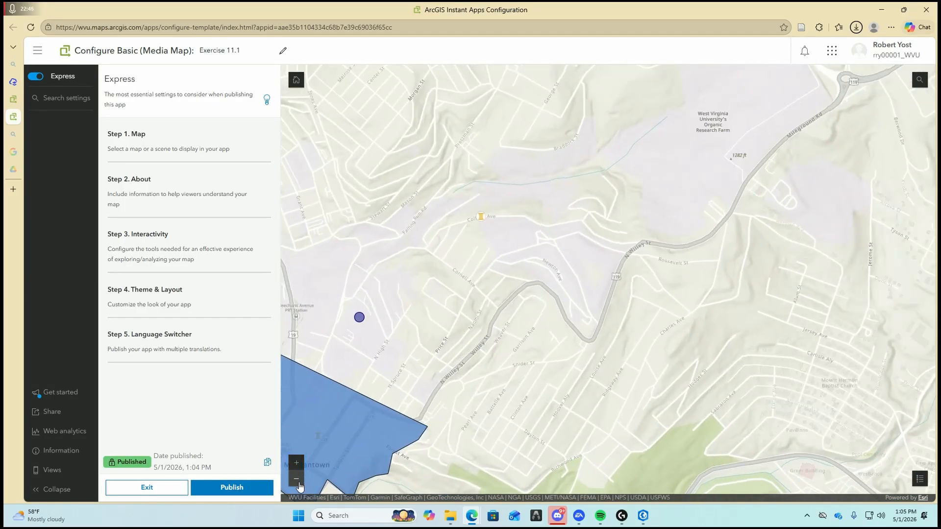
{"action": "left_click", "coordinate": [296, 478]}
{"action": "left_click", "coordinate": [918, 479]}
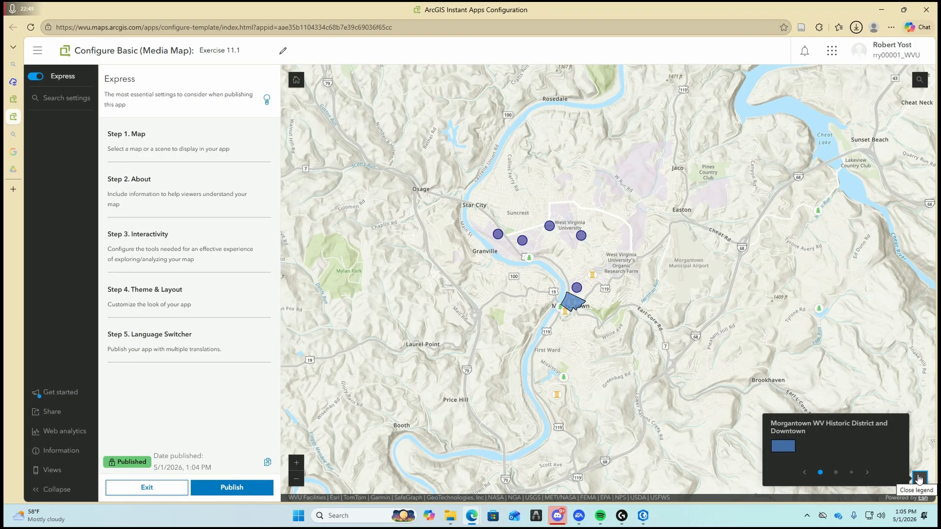
{"action": "left_click", "coordinate": [919, 479]}
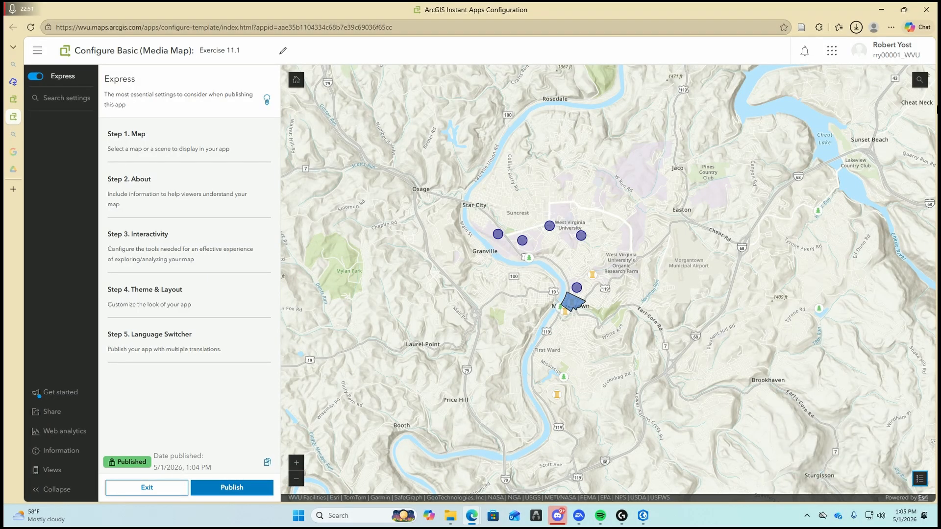
{"action": "left_click", "coordinate": [920, 79]}
{"action": "left_click", "coordinate": [921, 79]}
Step: Switch to the Exercise 11.1 map in Map Viewer and save the map
{"action": "left_click", "coordinate": [13, 99]}
{"action": "left_click", "coordinate": [14, 82]}
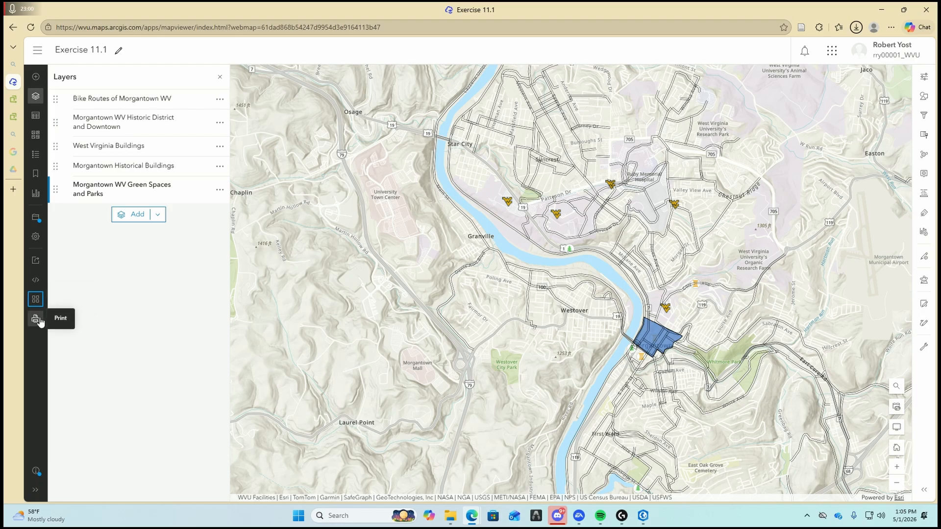
{"action": "left_click", "coordinate": [35, 217]}
{"action": "left_click", "coordinate": [70, 221]}
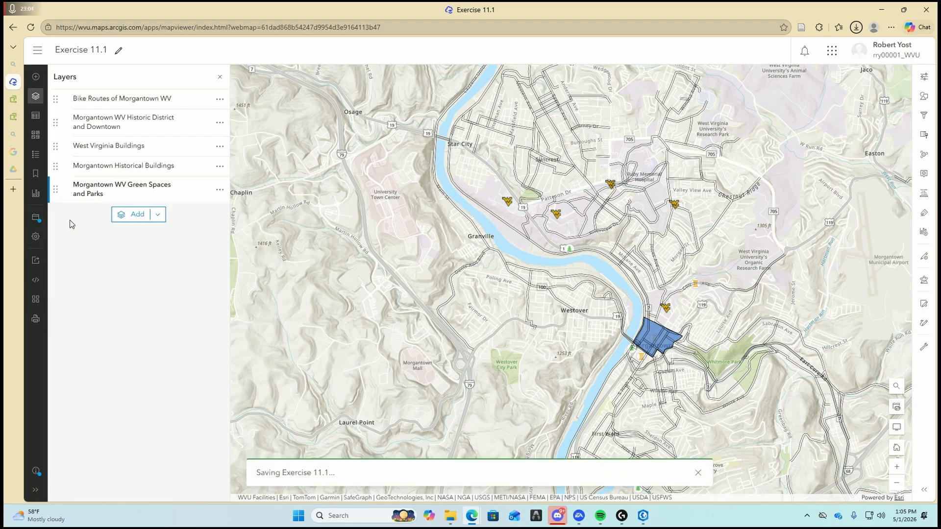
Step: Return to the Instant Apps configuration, restore the default map extent and reload the page to refresh the app's map
{"action": "left_click", "coordinate": [13, 117]}
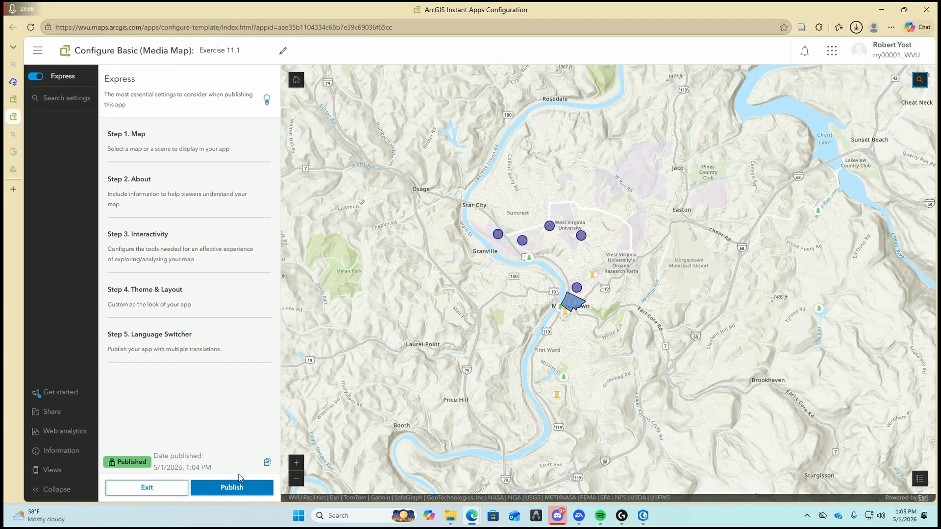
{"action": "left_click", "coordinate": [299, 79]}
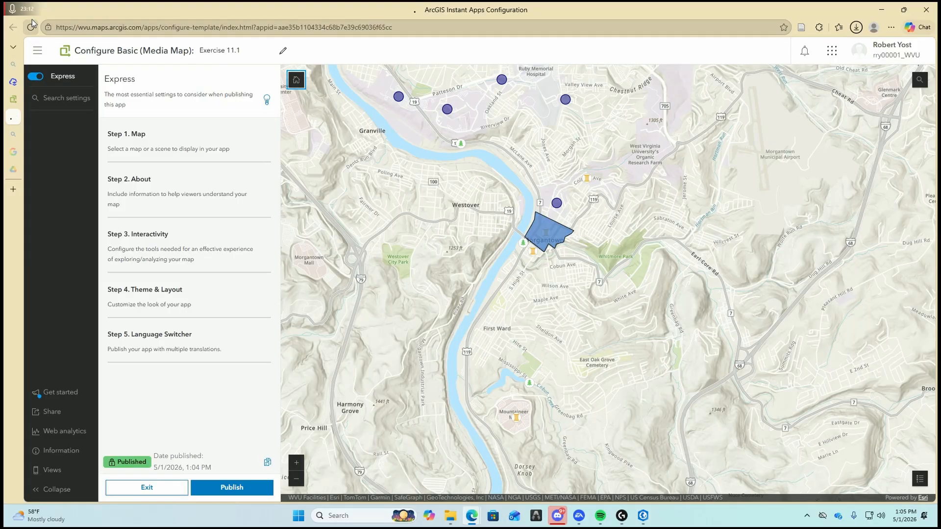
{"action": "left_click", "coordinate": [30, 27]}
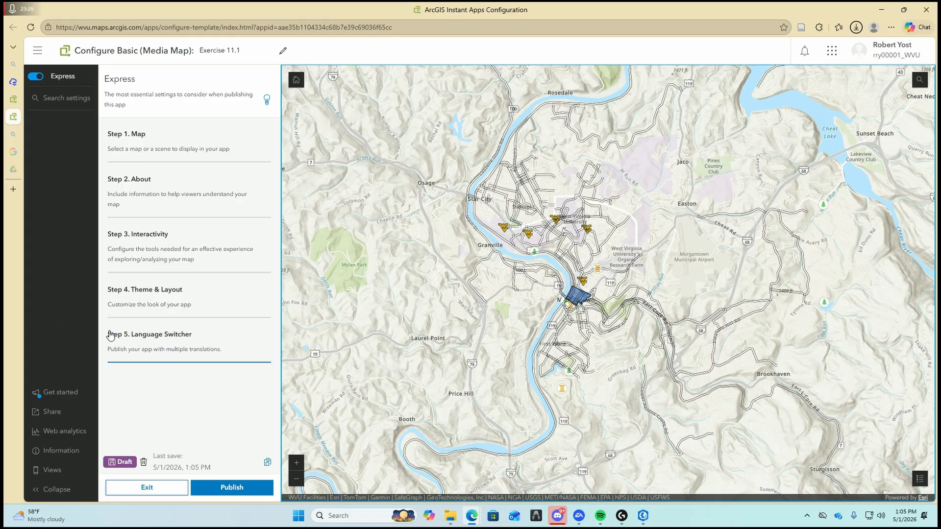
Step: Create a new ArcGIS Dashboards dashboard titled Exercise 11.1 from the Exercise 11.1 map
{"action": "left_click", "coordinate": [14, 85]}
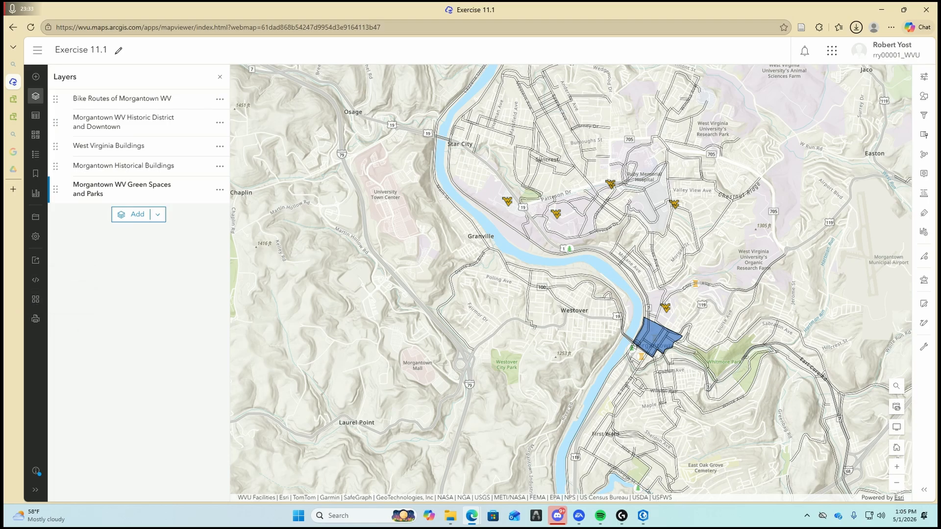
{"action": "left_click", "coordinate": [35, 299]}
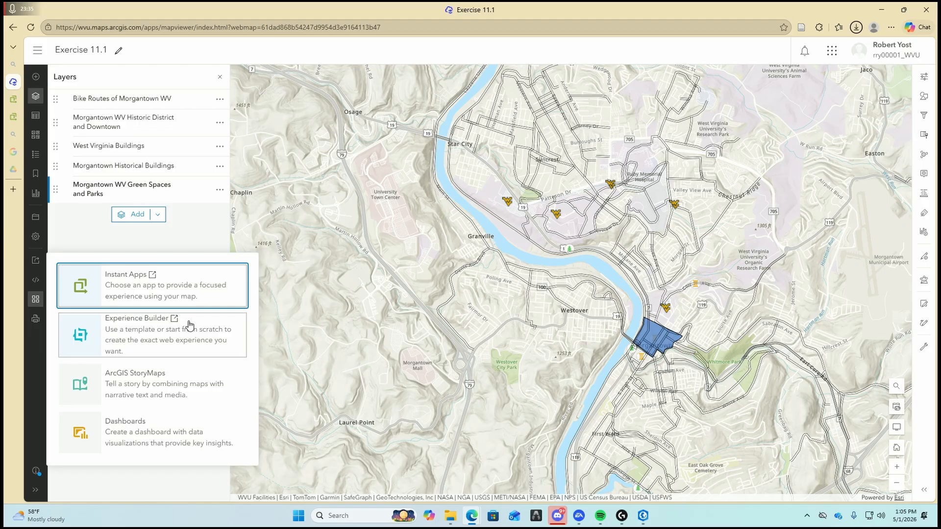
{"action": "left_click", "coordinate": [189, 437]}
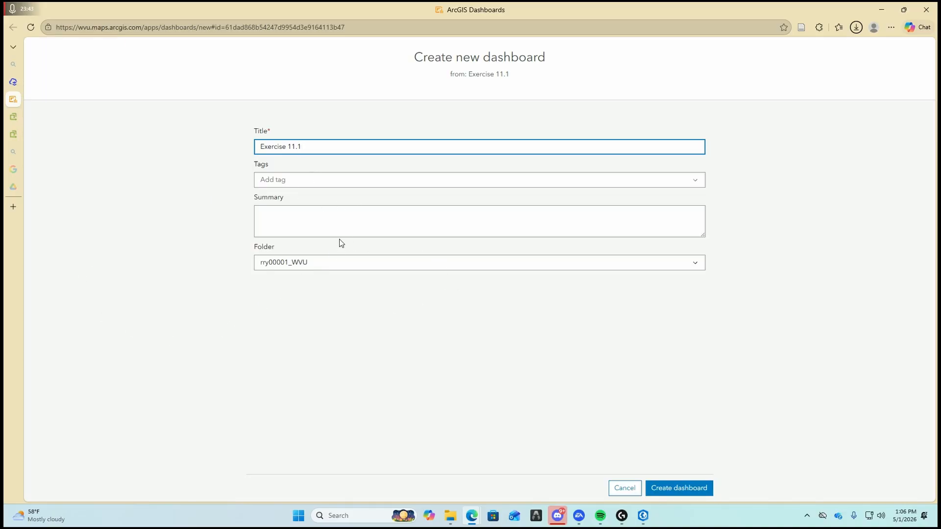
{"action": "left_click", "coordinate": [694, 488]}
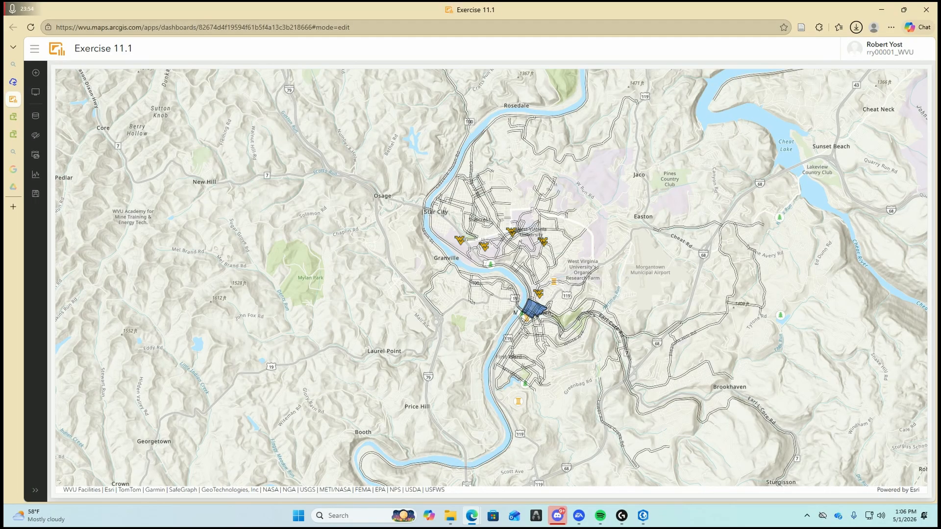
Step: Add a map legend element beside the dashboard's map and narrow it to a slim column
{"action": "left_click", "coordinate": [36, 73]}
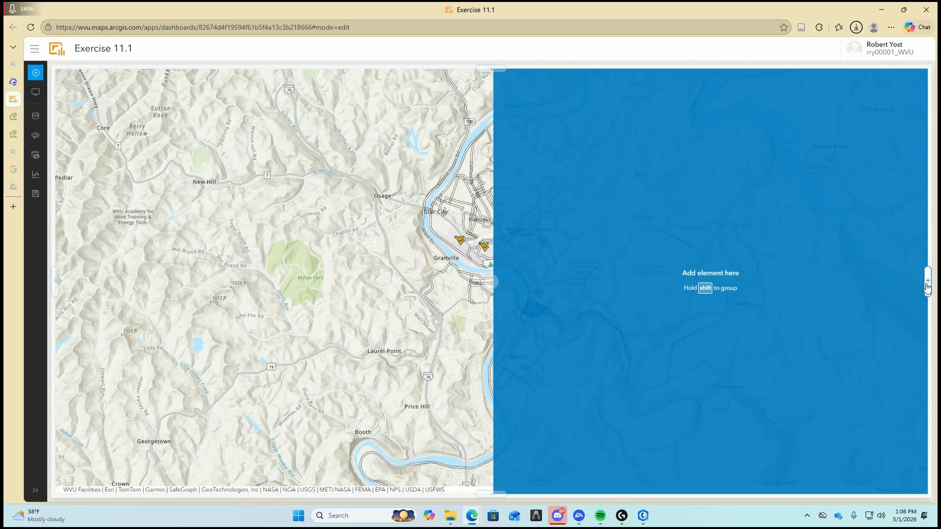
{"action": "left_click", "coordinate": [927, 284]}
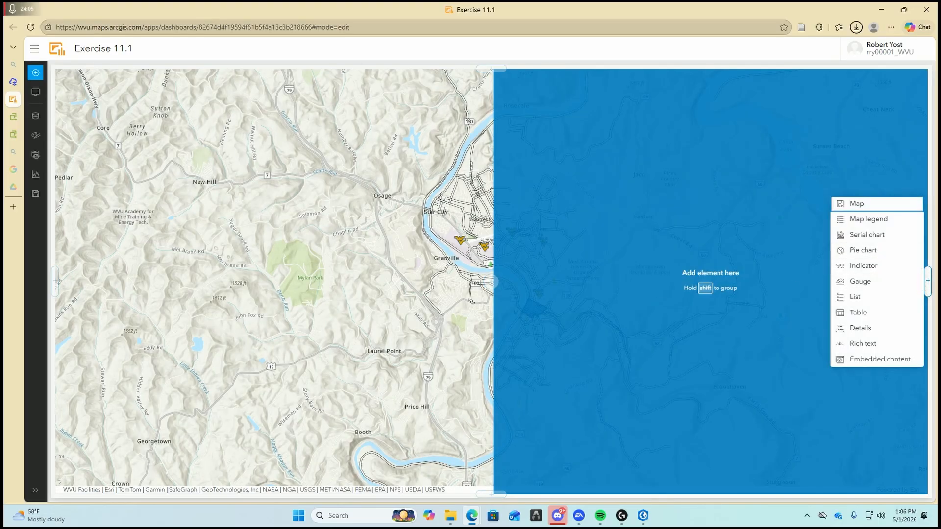
{"action": "left_click", "coordinate": [896, 221]}
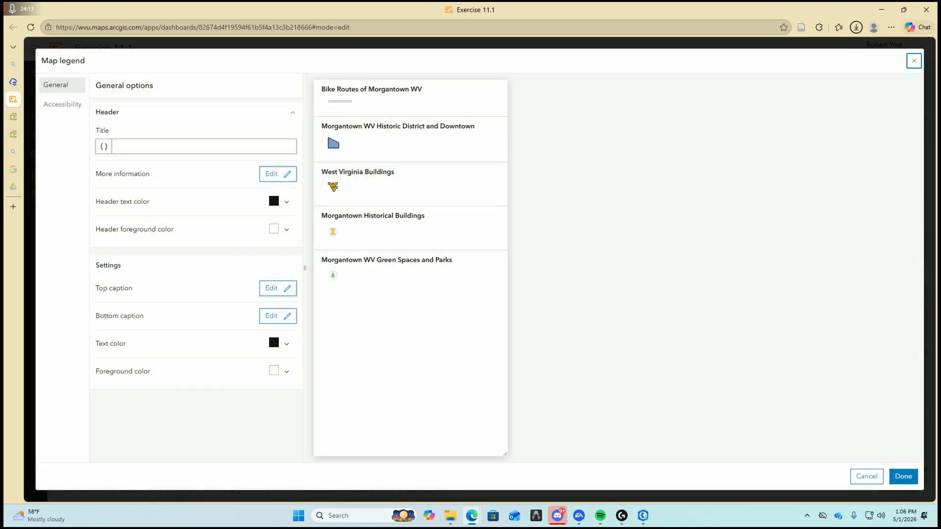
{"action": "left_click", "coordinate": [206, 147]}
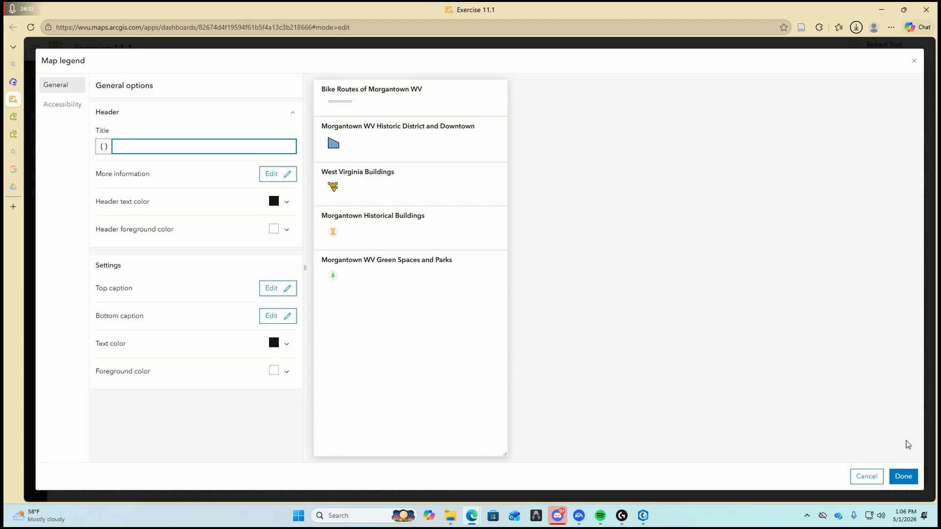
{"action": "left_click", "coordinate": [905, 477]}
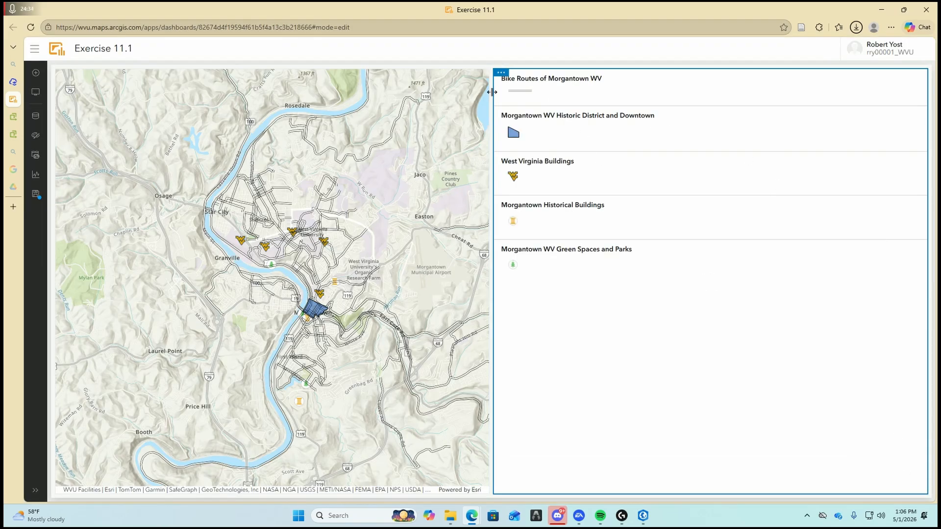
{"action": "left_click_drag", "start_coordinate": [502, 163], "coordinate": [841, 166]}
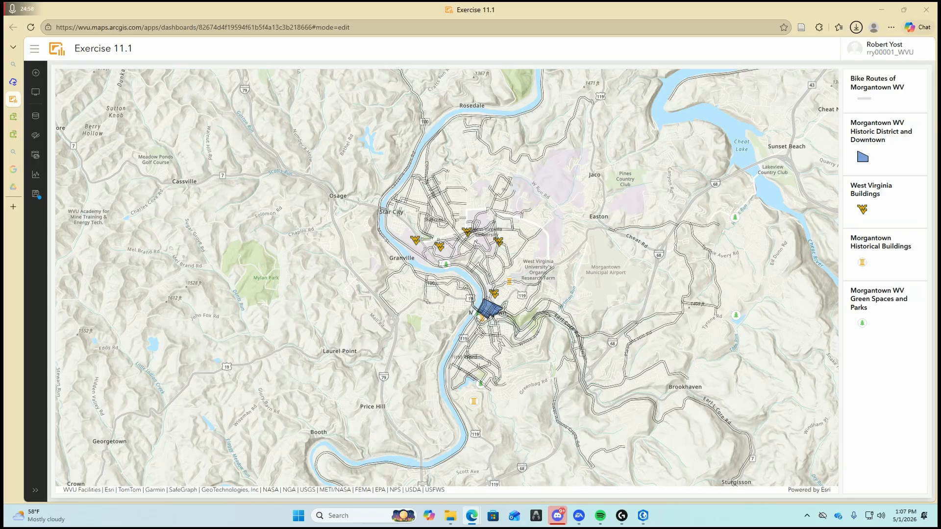
Step: Move the Survey123 new survey page into the main browser window and maximize that window
{"action": "left_click_drag", "start_coordinate": [0, 53], "coordinate": [314, 2]}
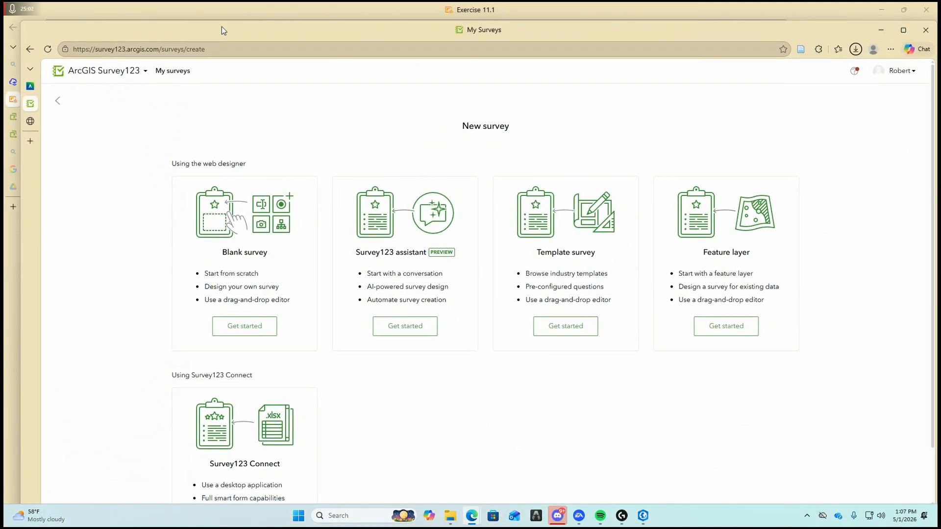
{"action": "left_click_drag", "start_coordinate": [31, 87], "coordinate": [0, 96]}
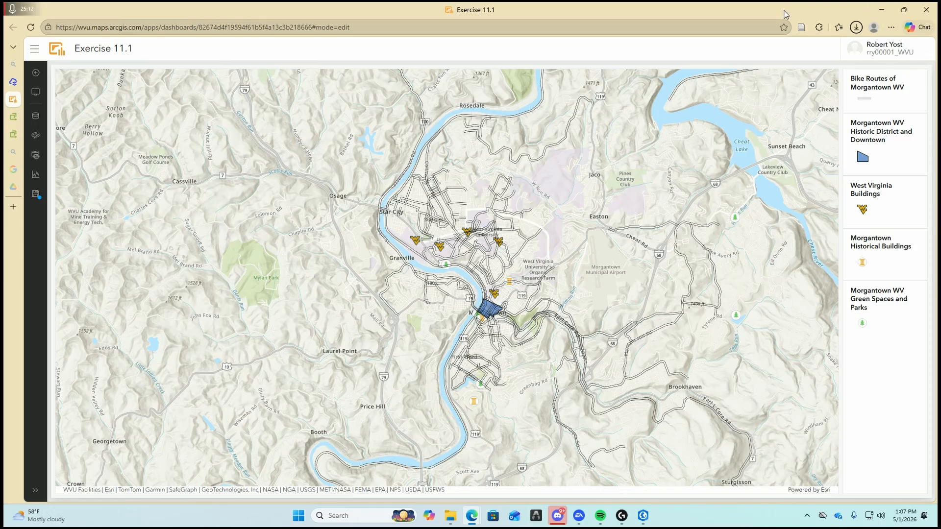
{"action": "left_click", "coordinate": [881, 10]}
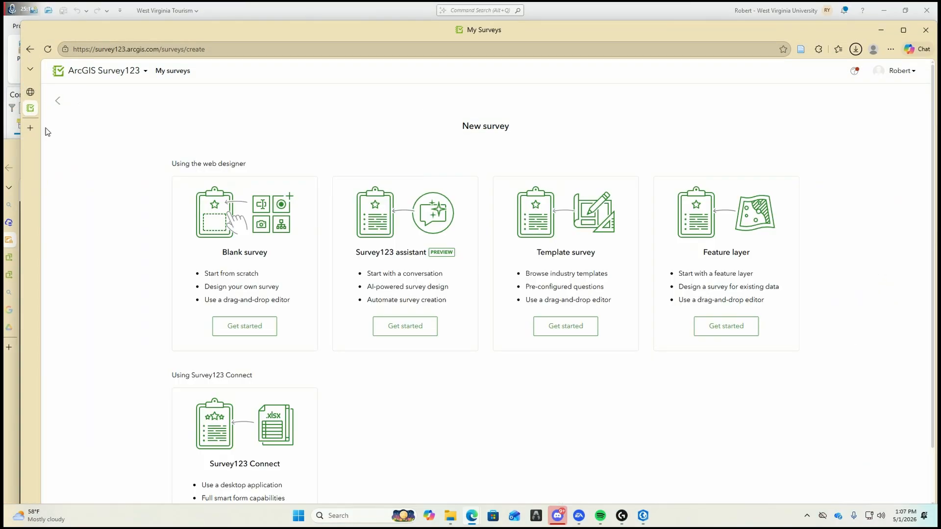
{"action": "left_click_drag", "start_coordinate": [45, 128], "coordinate": [13, 281]}
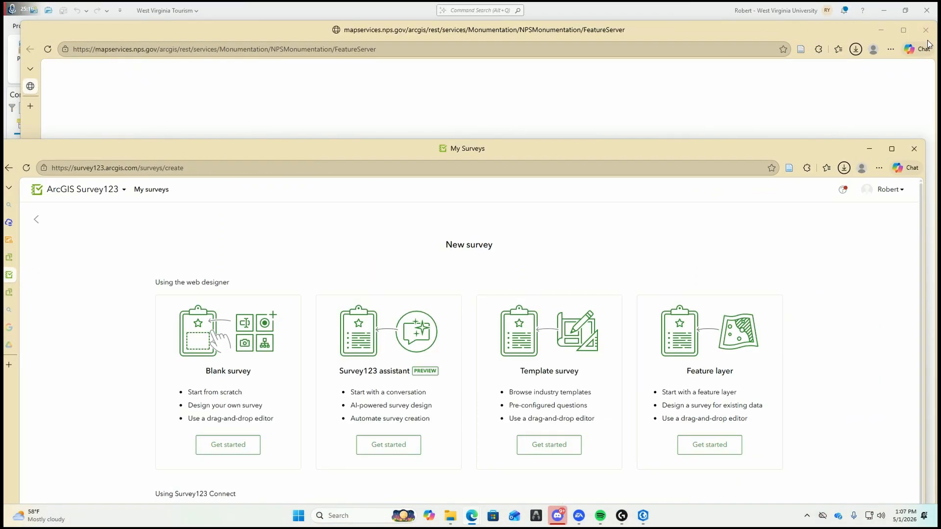
{"action": "left_click", "coordinate": [886, 27]}
{"action": "left_click", "coordinate": [888, 148]}
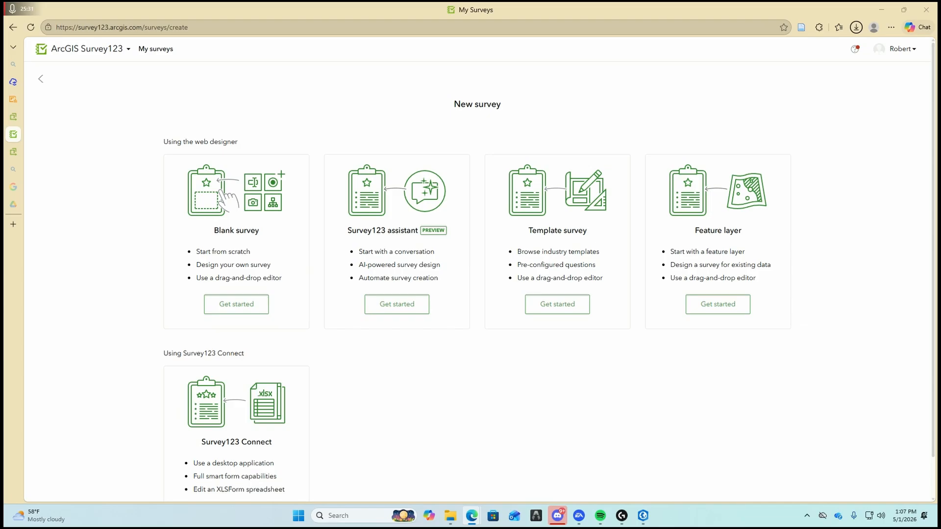
Step: Start a blank survey in the web designer and name it Morgantown Tourism Reviews
{"action": "left_click", "coordinate": [257, 309]}
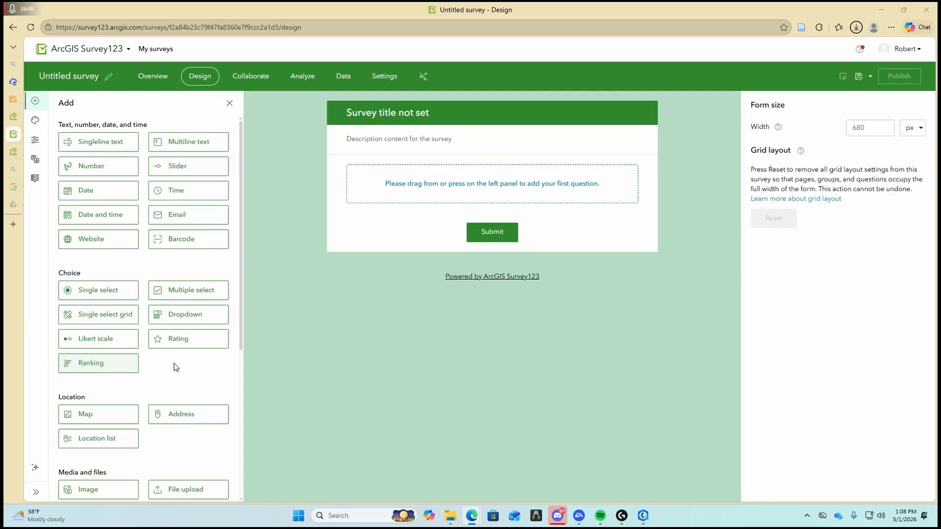
{"action": "left_click", "coordinate": [108, 77]}
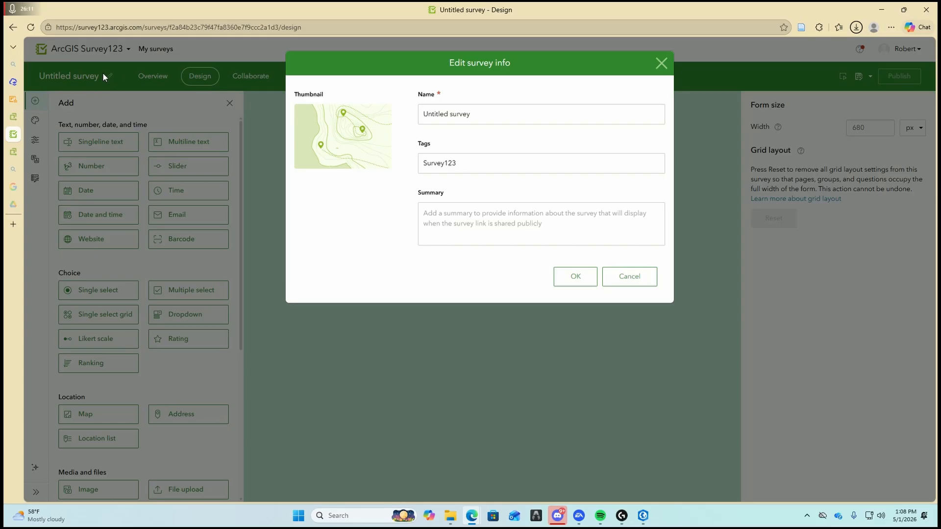
{"action": "left_click", "coordinate": [517, 117]}
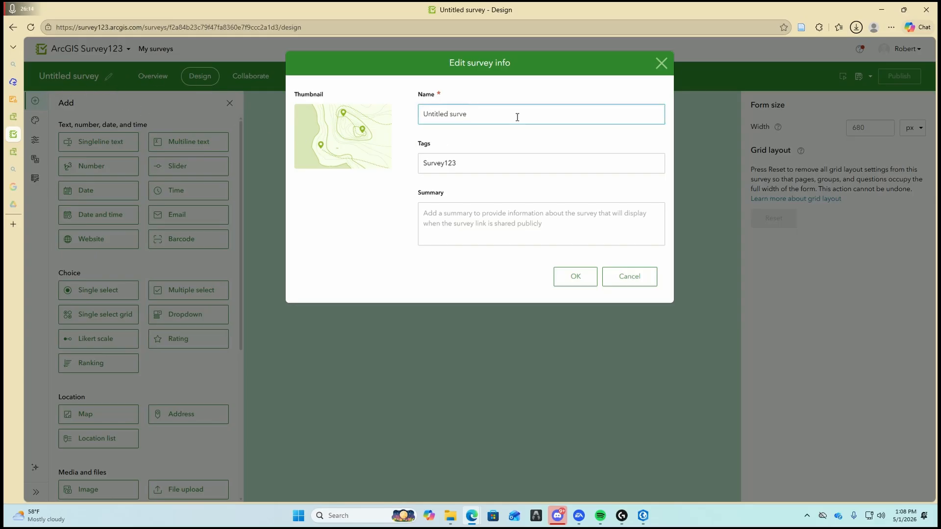
{"action": "key", "text": "BackSpace"}
{"action": "key", "text": "BackSpace"}
{"action": "key", "text": "BackSpace"}
{"action": "key", "text": "BackSpace"}
{"action": "key", "text": "BackSpace"}
{"action": "key", "text": "BackSpace"}
{"action": "key", "text": "BackSpace"}
{"action": "key", "text": "BackSpace"}
{"action": "key", "text": "BackSpace"}
{"action": "key", "text": "BackSpace"}
{"action": "type", "text": "mORGANOTWN tOU"}
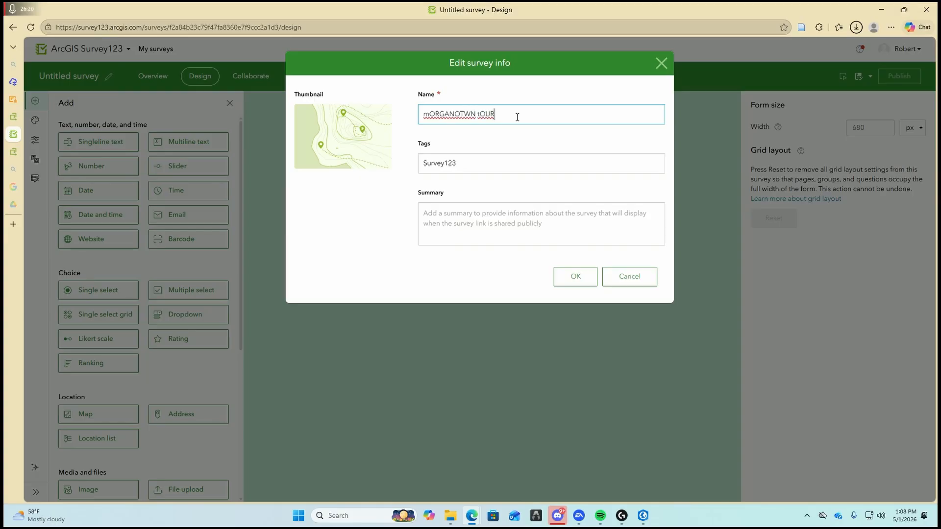
{"action": "key", "text": "ctrl+a"}
{"action": "key", "text": "BackSpace"}
{"action": "type", "text": "Mo"}
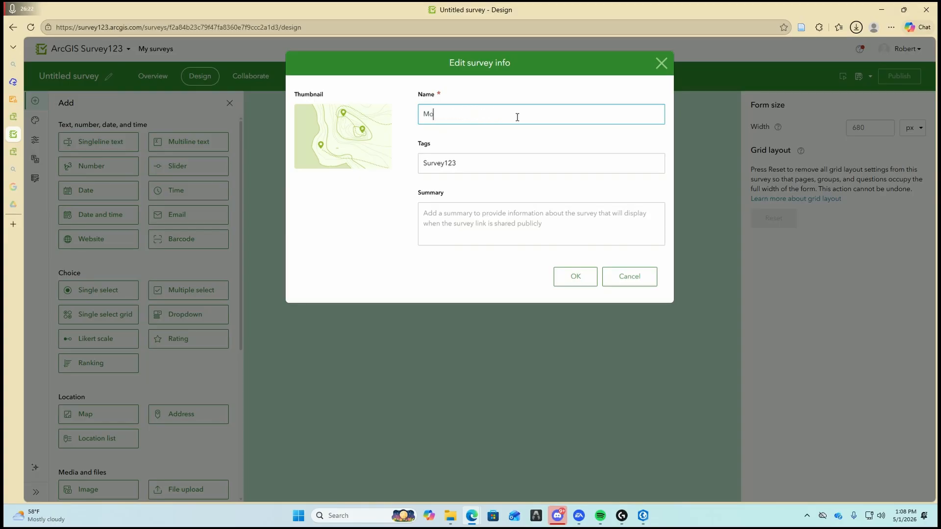
{"action": "type", "text": "rgantown Tourism Reviews"}
Step: Add the tags Morgantown, WV, West Virginia and Tourism to the survey info and accept it
{"action": "left_click", "coordinate": [474, 165]}
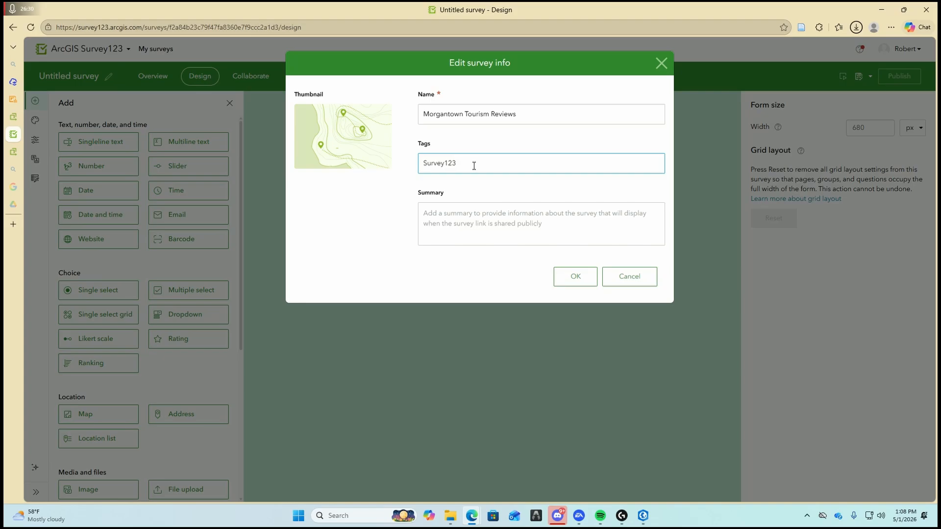
{"action": "type", "text": ", Morgantown, WV, West Virginia, Tourism"}
{"action": "left_click", "coordinate": [549, 210]}
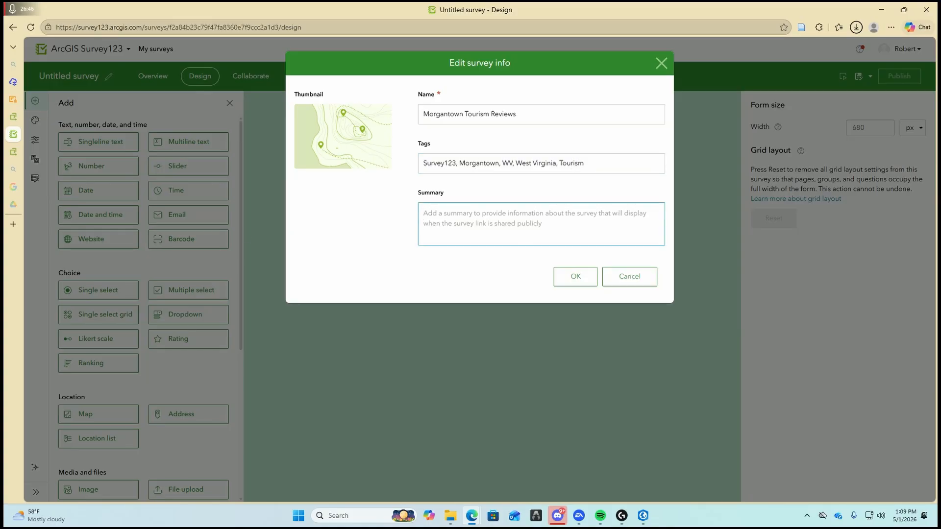
{"action": "left_click", "coordinate": [561, 277]}
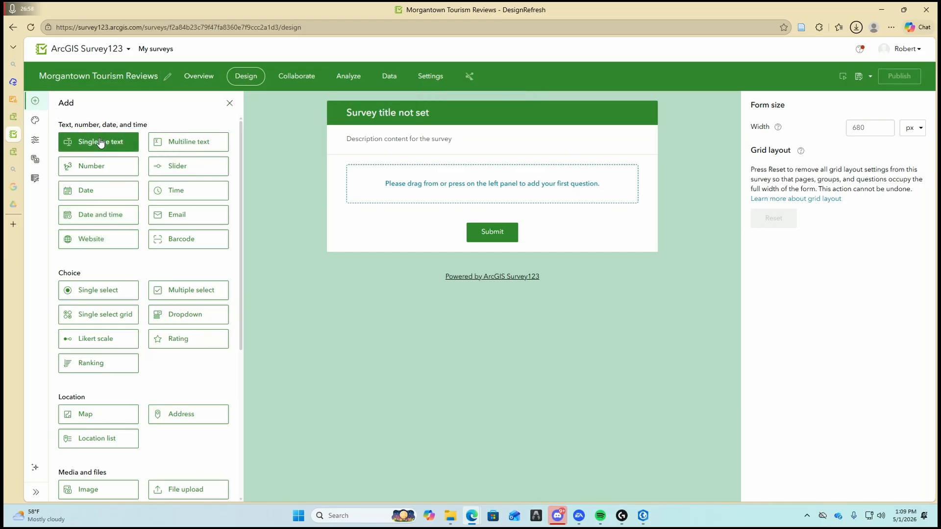
Step: Add a singleline text question to the survey with the label "When did you visit the location?"
{"action": "left_click_drag", "start_coordinate": [100, 142], "coordinate": [470, 170]}
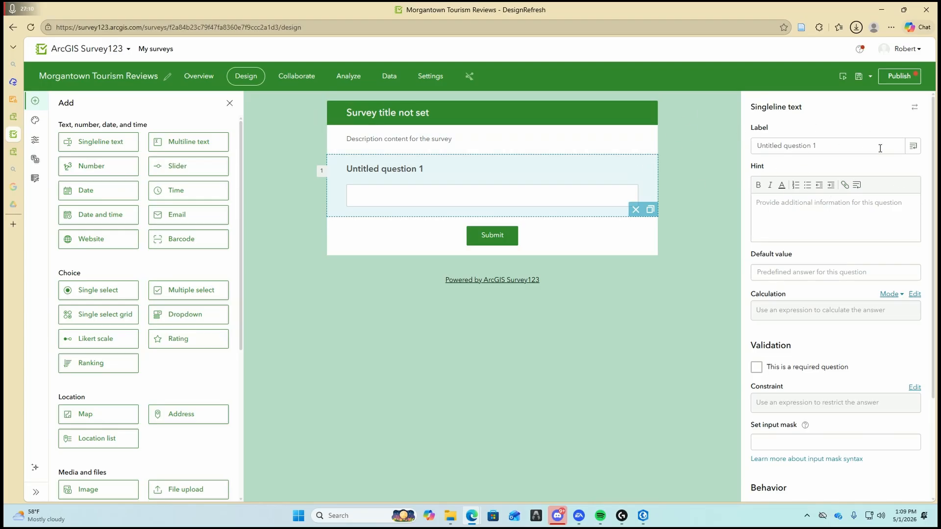
{"action": "type", "text": "When did y"}
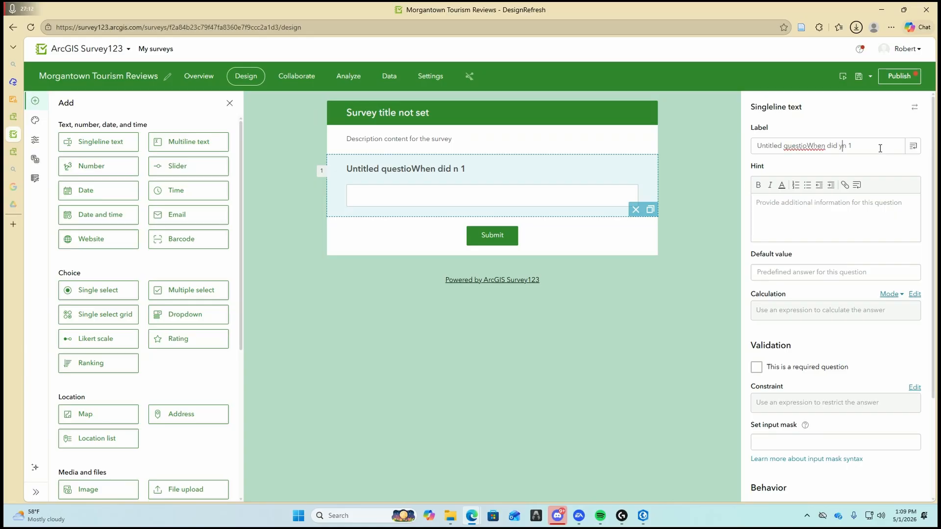
{"action": "type", "text": "ou vist"}
{"action": "key", "text": "BackSpace"}
{"action": "key", "text": "BackSpace"}
{"action": "key", "text": "BackSpace"}
{"action": "key", "text": "BackSpace"}
{"action": "key", "text": "BackSpace"}
{"action": "key", "text": "BackSpace"}
{"action": "key", "text": "BackSpace"}
{"action": "key", "text": "BackSpace"}
{"action": "key", "text": "BackSpace"}
{"action": "key", "text": "BackSpace"}
{"action": "key", "text": "BackSpace"}
{"action": "key", "text": "BackSpace"}
{"action": "key", "text": "BackSpace"}
{"action": "key", "text": "BackSpace"}
{"action": "key", "text": "BackSpace"}
{"action": "key", "text": "BackSpace"}
{"action": "key", "text": "BackSpace"}
{"action": "key", "text": "BackSpace"}
{"action": "key", "text": "BackSpace"}
{"action": "key", "text": "BackSpace"}
{"action": "key", "text": "BackSpace"}
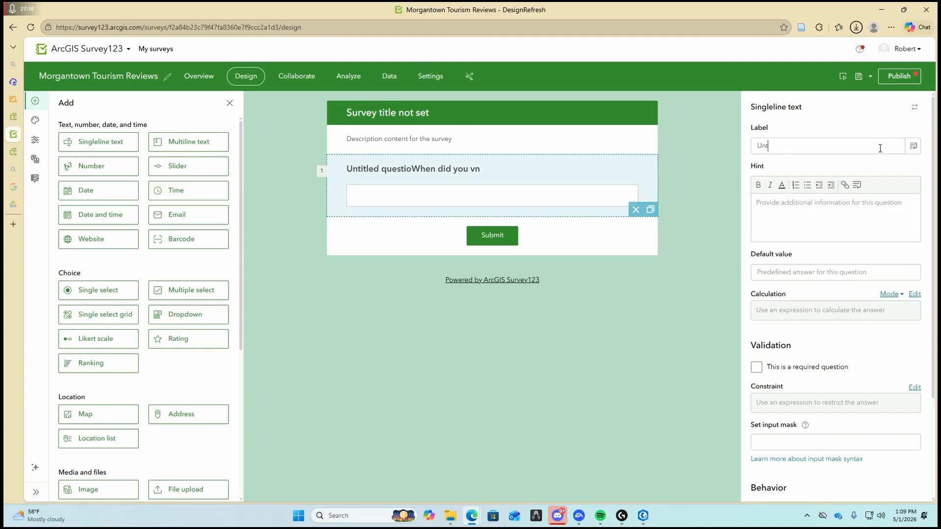
{"action": "type", "text": "When d"}
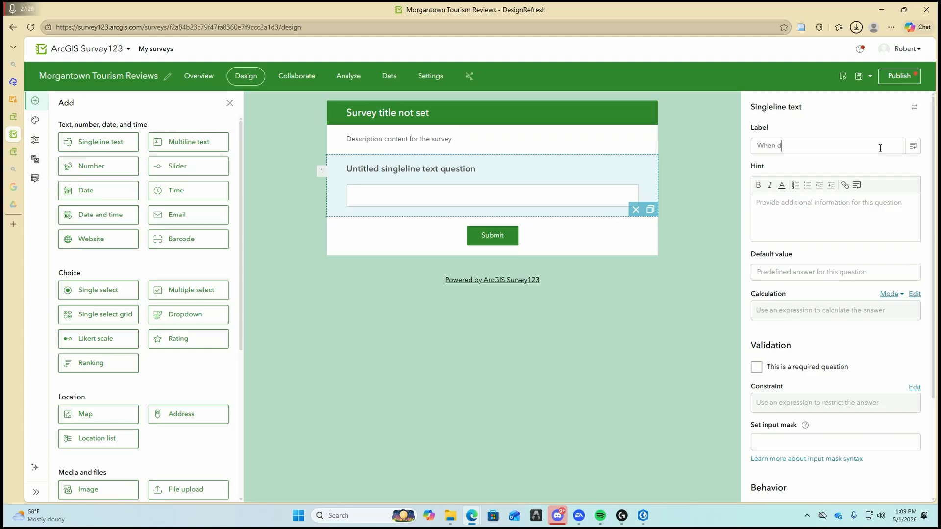
{"action": "type", "text": "id you visit"}
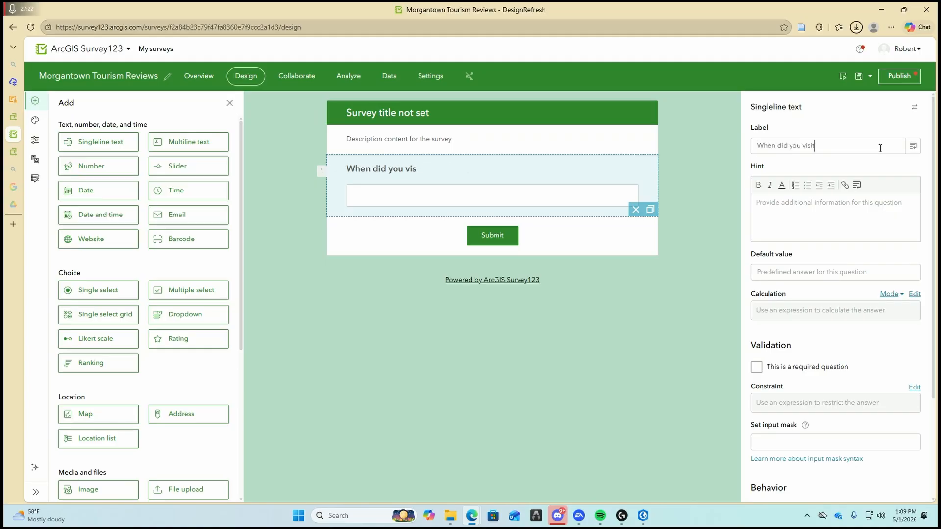
{"action": "type", "text": " the location?"}
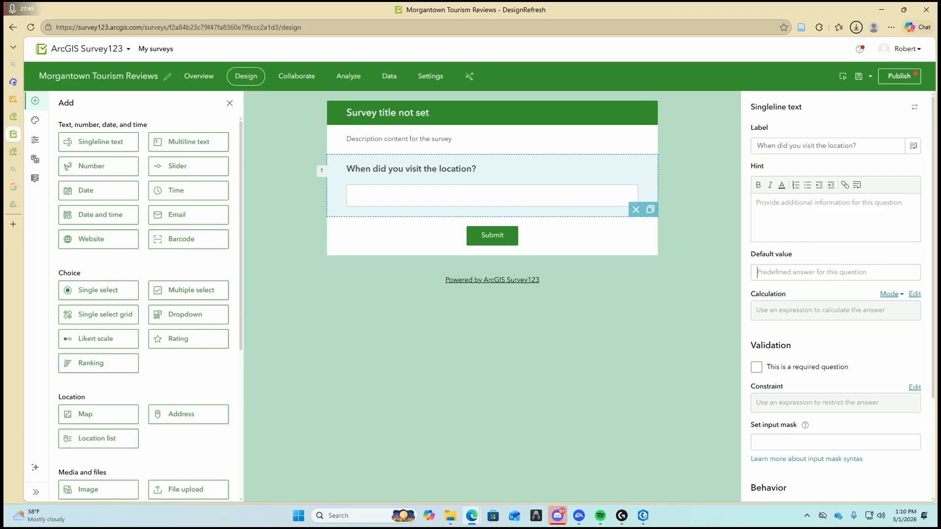
Step: Make the location visit question required and check its remaining default value, validation and behavior settings
{"action": "left_click", "coordinate": [756, 367]}
{"action": "scroll", "coordinate": [861, 357], "scroll_direction": "down", "scroll_amount": 1}
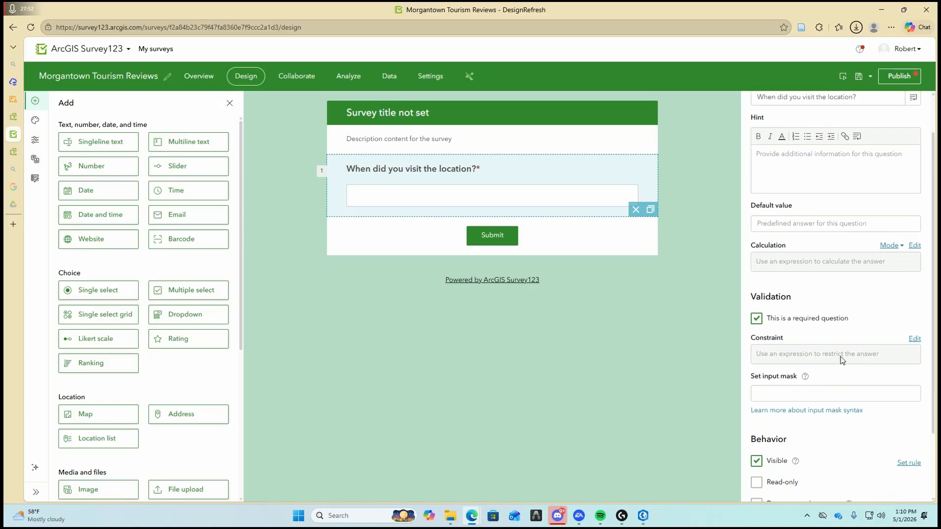
{"action": "scroll", "coordinate": [847, 353], "scroll_direction": "down", "scroll_amount": 2}
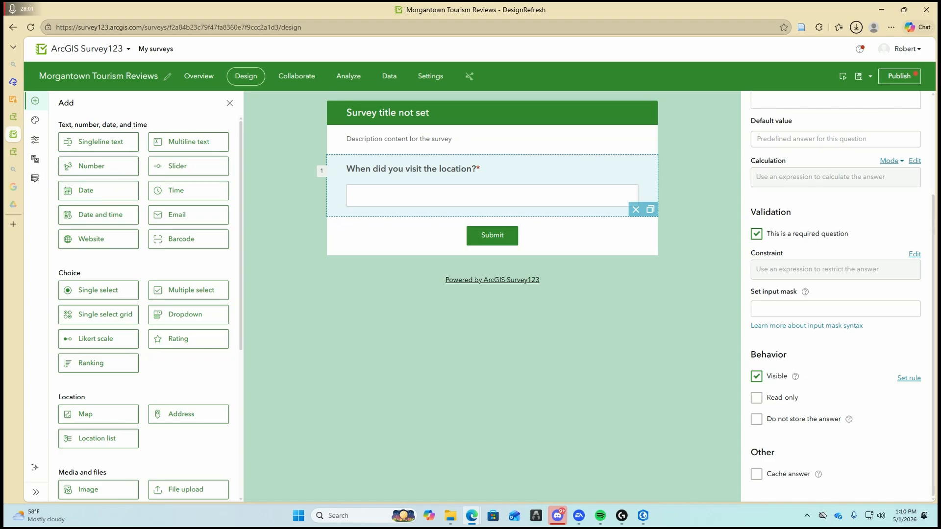
{"action": "scroll", "coordinate": [781, 321], "scroll_direction": "up", "scroll_amount": 2}
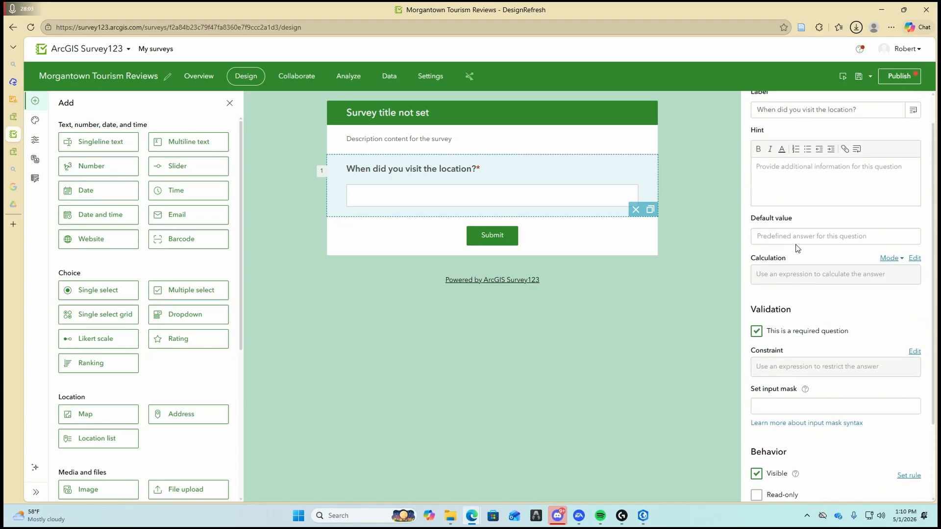
{"action": "scroll", "coordinate": [882, 203], "scroll_direction": "up", "scroll_amount": 1}
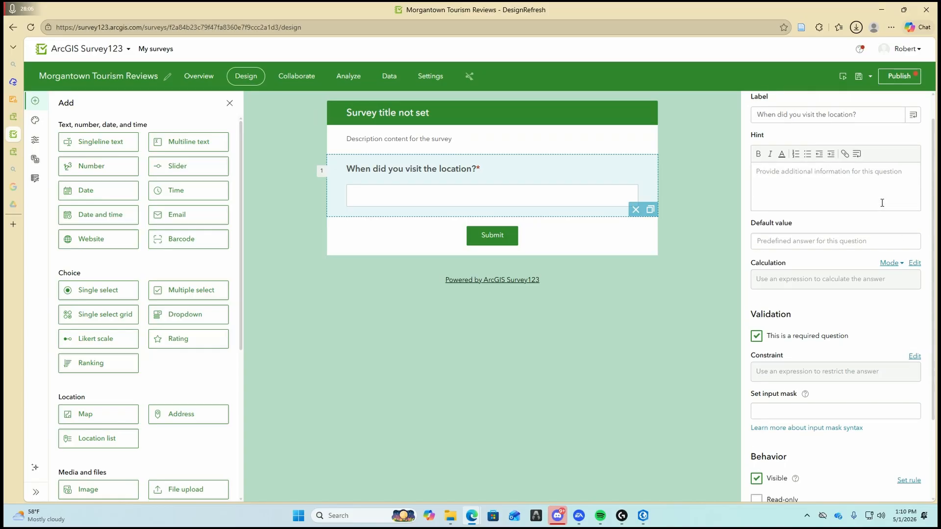
{"action": "scroll", "coordinate": [882, 203], "scroll_direction": "up", "scroll_amount": 1}
{"action": "left_click", "coordinate": [820, 270]}
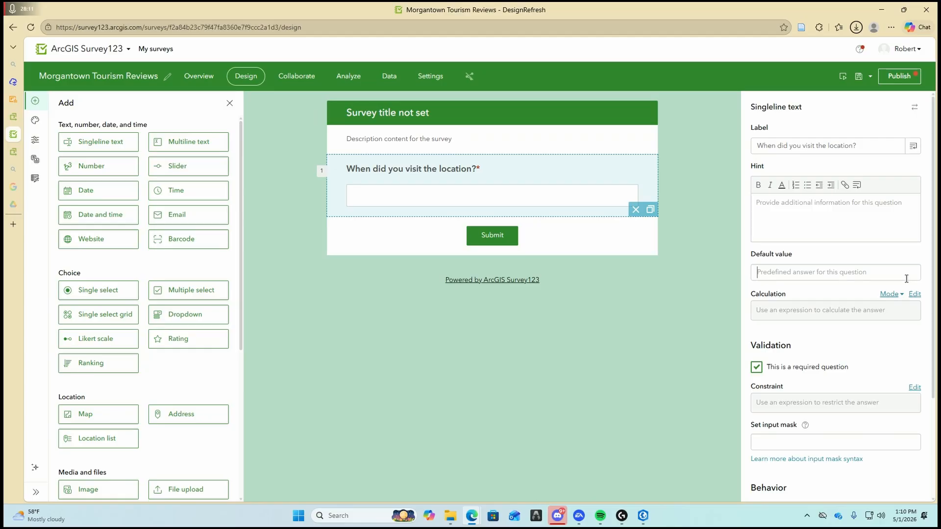
{"action": "left_click_drag", "start_coordinate": [100, 192], "coordinate": [746, 276]}
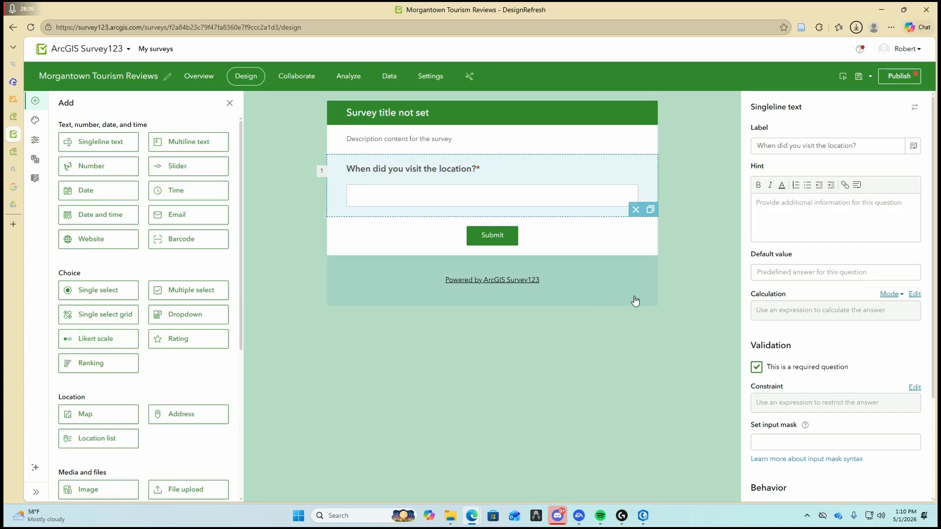
Step: Change the singleline text question's label to "Which Location did You Visit?"
{"action": "triple_click", "coordinate": [865, 147]}
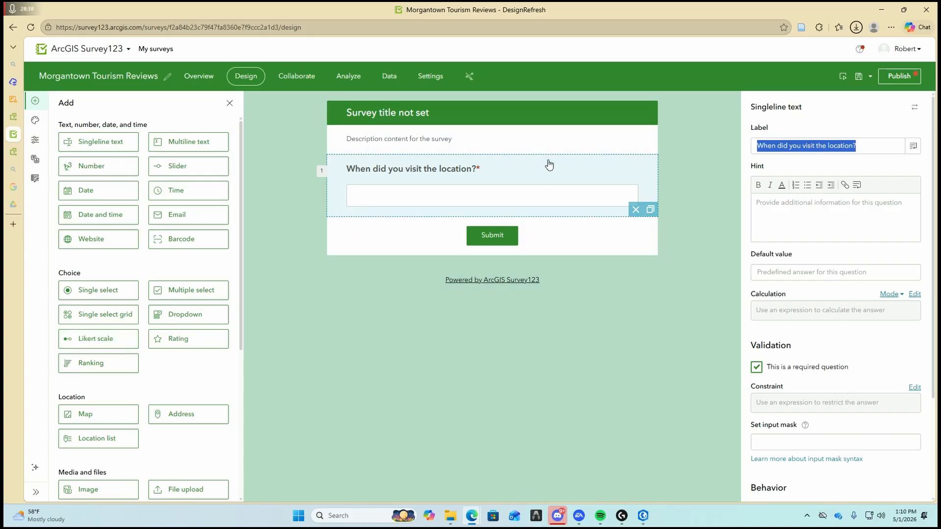
{"action": "type", "text": "Whic"}
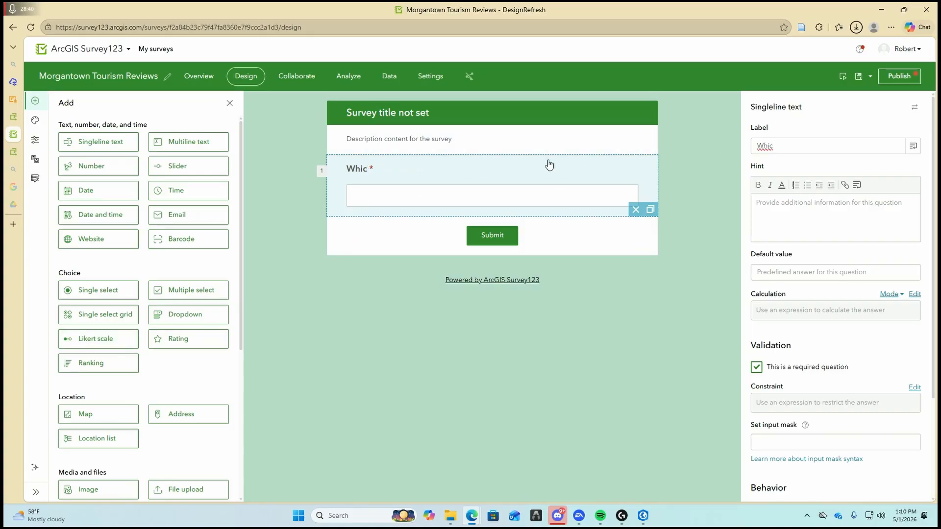
{"action": "type", "text": "h Location did You Visit"}
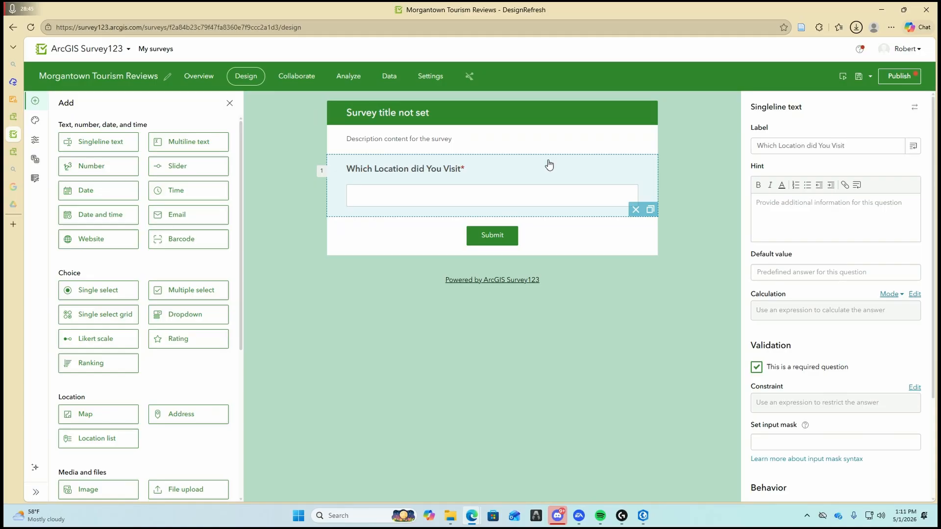
{"action": "type", "text": "?"}
{"action": "scroll", "coordinate": [813, 356], "scroll_direction": "down", "scroll_amount": 1}
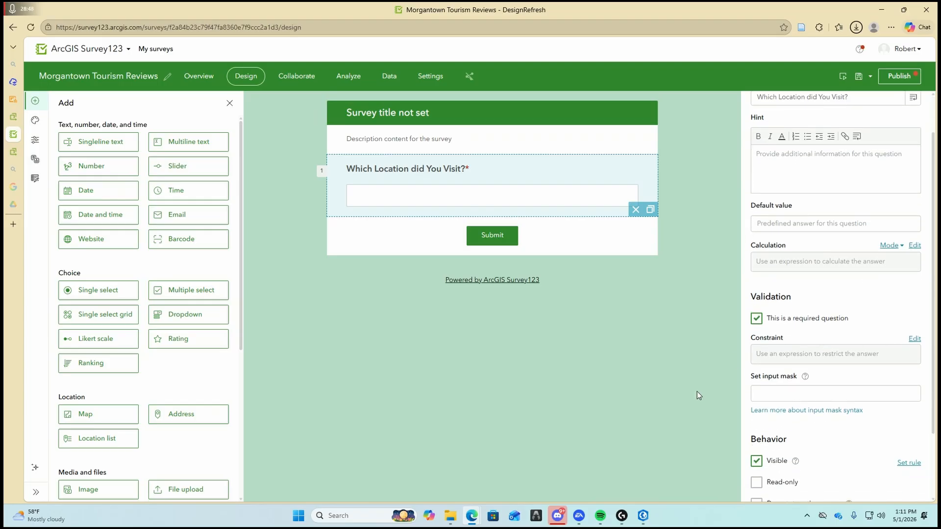
Step: Add a date question after the location question and set its default value to the submitting date
{"action": "scroll", "coordinate": [828, 405], "scroll_direction": "down", "scroll_amount": 2}
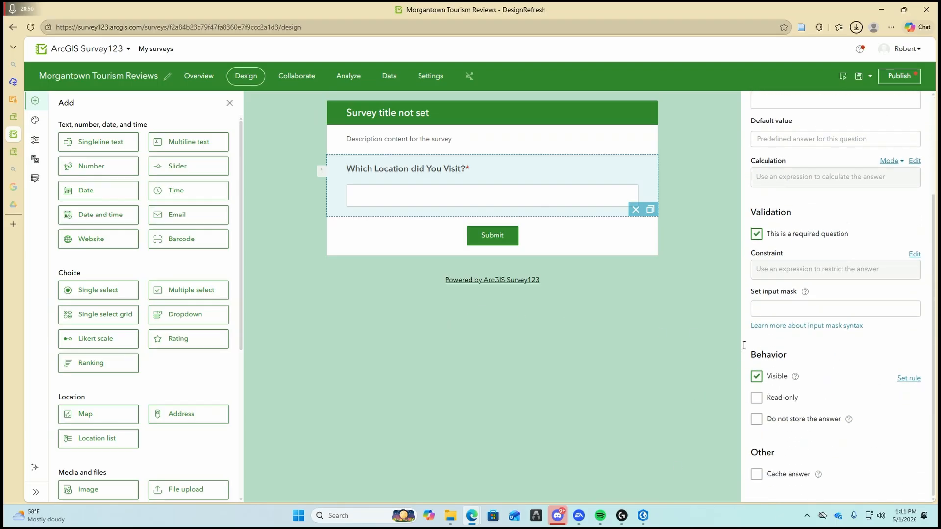
{"action": "left_click_drag", "start_coordinate": [126, 196], "coordinate": [422, 237]}
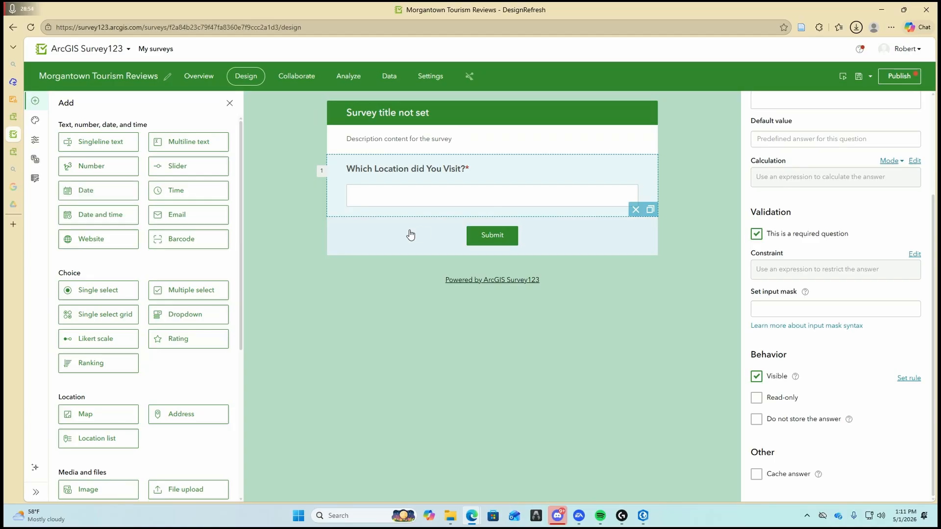
{"action": "left_click", "coordinate": [506, 247]}
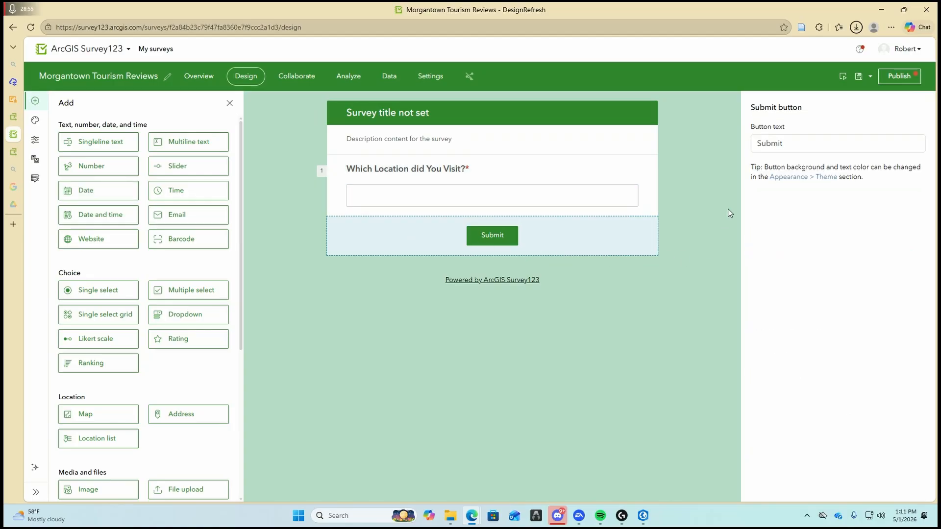
{"action": "left_click", "coordinate": [496, 172]}
{"action": "left_click", "coordinate": [91, 184]}
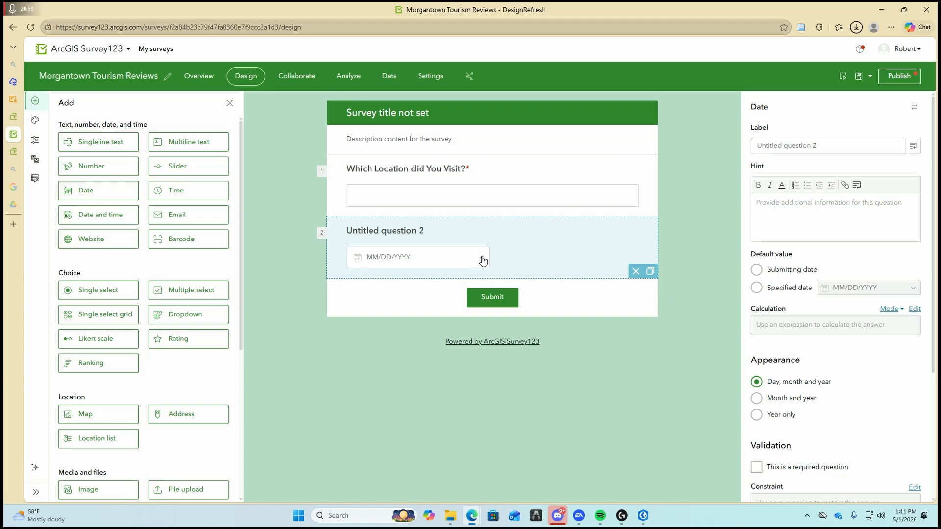
{"action": "left_click", "coordinate": [757, 271]}
Step: Label the date question "When did you visit this location?"
{"action": "left_click", "coordinate": [839, 146]}
{"action": "type", "text": "When"}
{"action": "key", "text": "BackSpace"}
{"action": "key", "text": "BackSpace"}
{"action": "key", "text": "BackSpace"}
{"action": "key", "text": "BackSpace"}
{"action": "key", "text": "BackSpace"}
{"action": "key", "text": "BackSpace"}
{"action": "key", "text": "BackSpace"}
{"action": "key", "text": "BackSpace"}
{"action": "key", "text": "BackSpace"}
{"action": "key", "text": "BackSpace"}
{"action": "key", "text": "BackSpace"}
{"action": "key", "text": "BackSpace"}
{"action": "key", "text": "BackSpace"}
{"action": "key", "text": "BackSpace"}
{"action": "key", "text": "BackSpace"}
{"action": "key", "text": "BackSpace"}
{"action": "key", "text": "BackSpace"}
{"action": "key", "text": "BackSpace"}
{"action": "key", "text": "BackSpace"}
{"action": "key", "text": "BackSpace"}
{"action": "type", "text": "wHEN dI"}
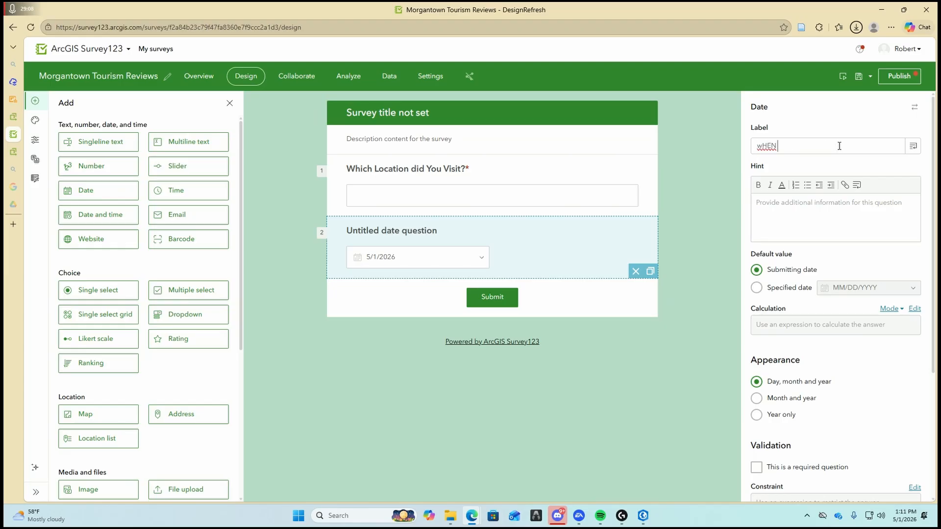
{"action": "key", "text": "BackSpace"}
{"action": "key", "text": "BackSpace"}
{"action": "key", "text": "BackSpace"}
{"action": "key", "text": "BackSpace"}
{"action": "key", "text": "BackSpace"}
{"action": "key", "text": "BackSpace"}
{"action": "key", "text": "BackSpace"}
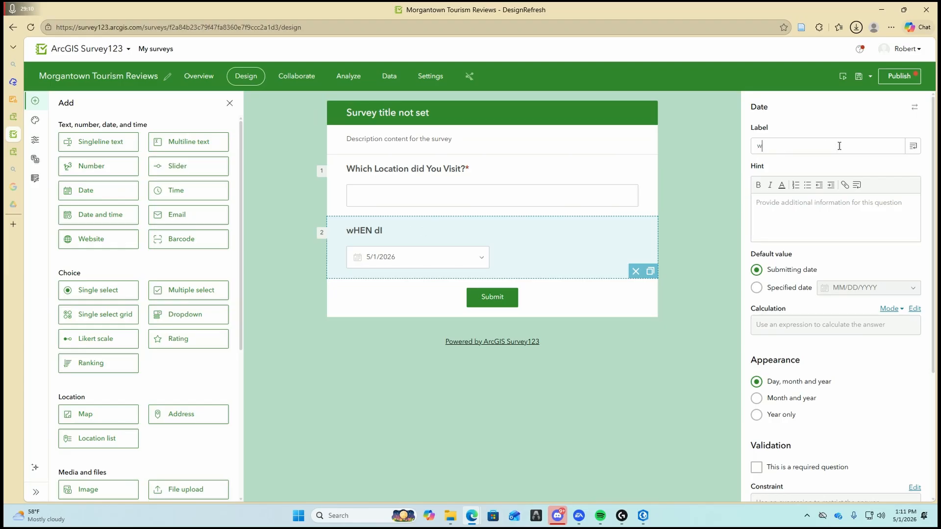
{"action": "type", "text": "WJ"}
{"action": "key", "text": "BackSpace"}
{"action": "type", "text": "hen did you vis"}
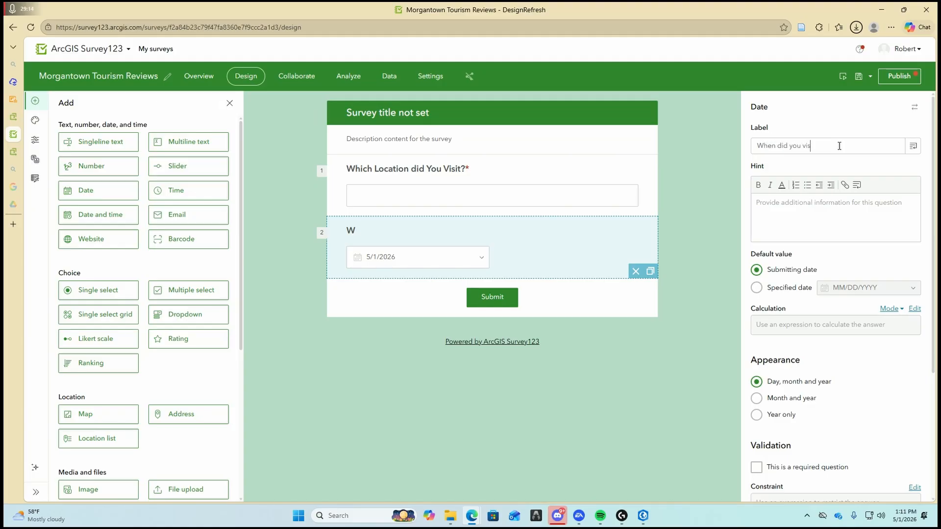
{"action": "type", "text": "it this location?"}
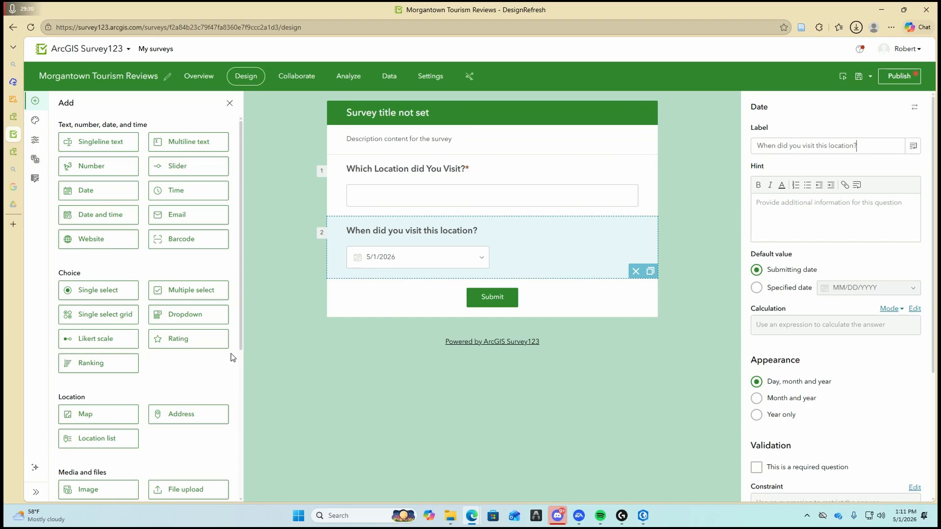
Step: Add a slider question to the survey with the label "Rate your Experience"
{"action": "left_click", "coordinate": [178, 166]}
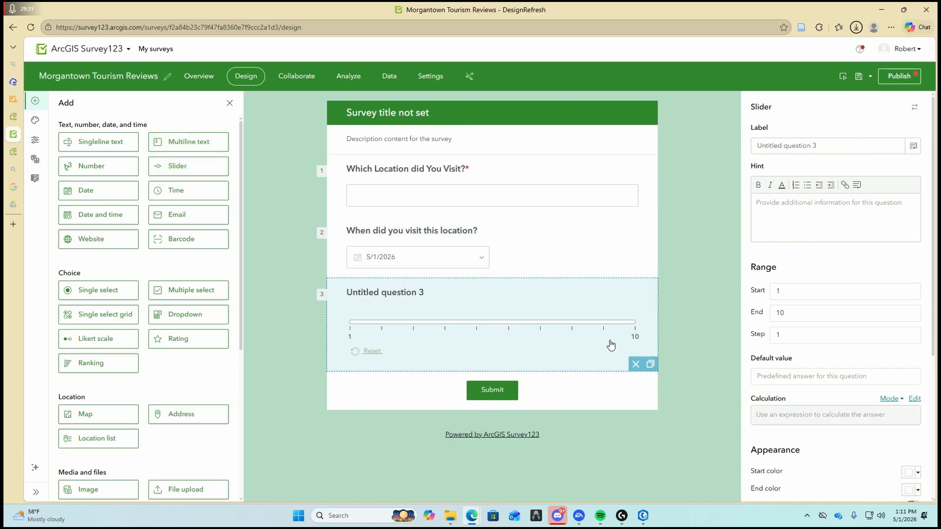
{"action": "triple_click", "coordinate": [814, 146]}
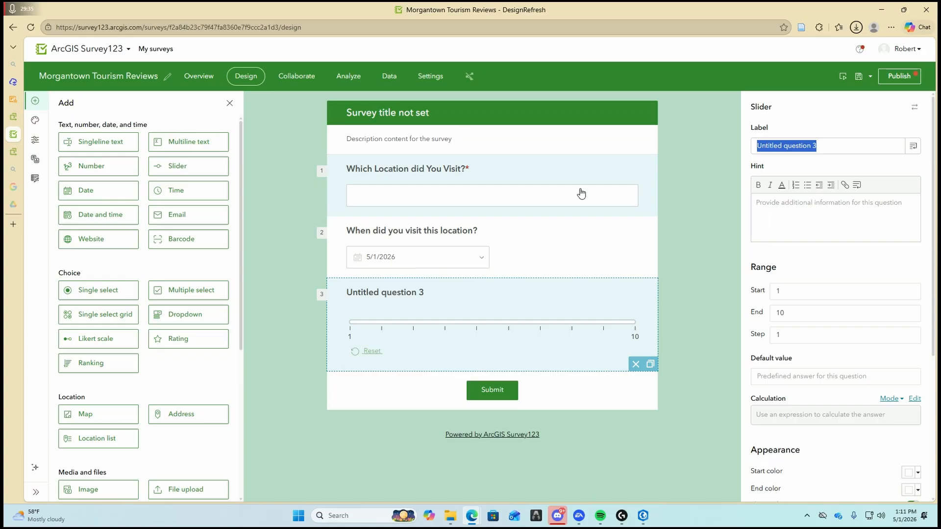
{"action": "type", "text": "Ra"}
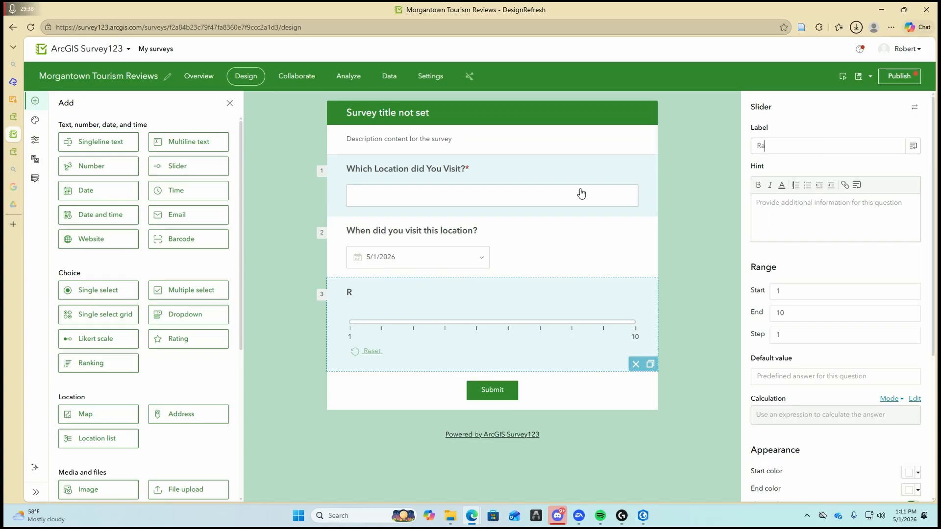
{"action": "type", "text": "te your Experience"}
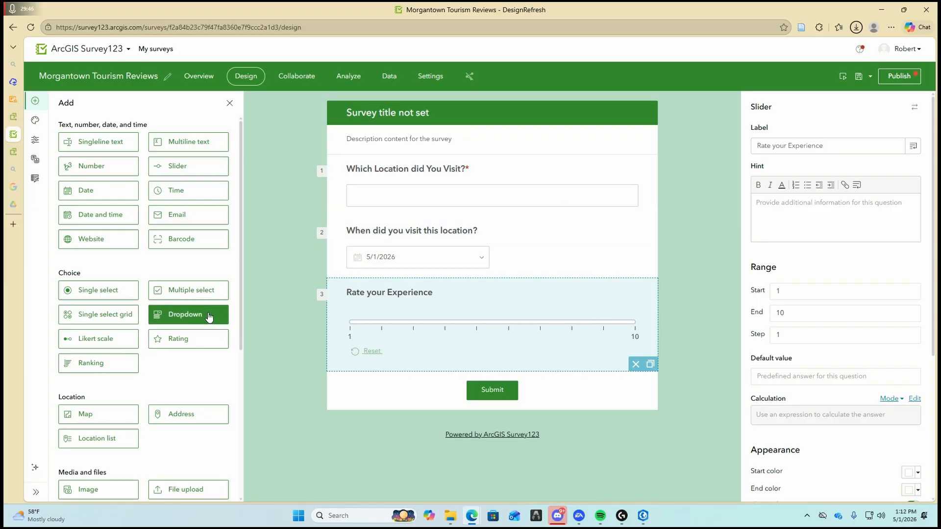
Step: Add a multiline text question to the survey with the label "Add comments about their experience"
{"action": "left_click", "coordinate": [188, 142]}
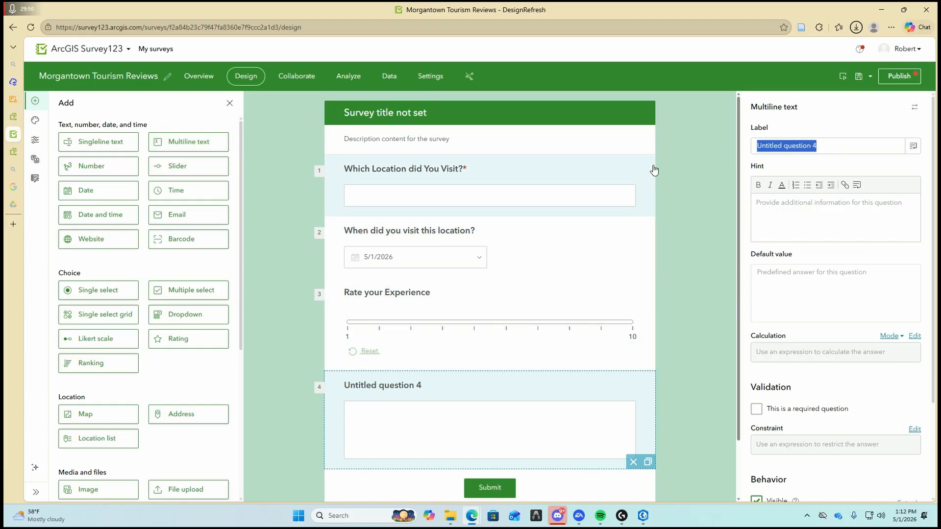
{"action": "key", "text": "BackSpace"}
{"action": "type", "text": "Add"}
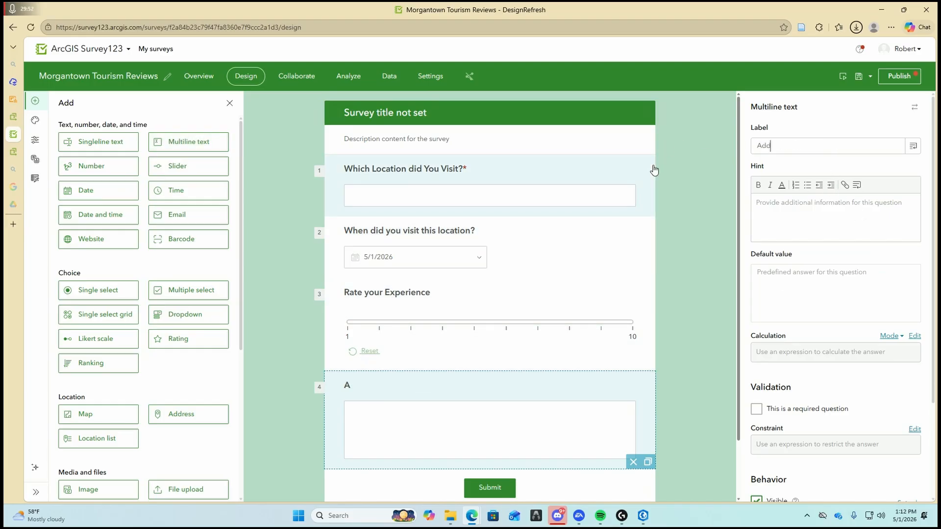
{"action": "type", "text": " commeents"}
{"action": "key", "text": "BackSpace"}
{"action": "key", "text": "BackSpace"}
{"action": "key", "text": "BackSpace"}
{"action": "key", "text": "BackSpace"}
{"action": "type", "text": "nts about"}
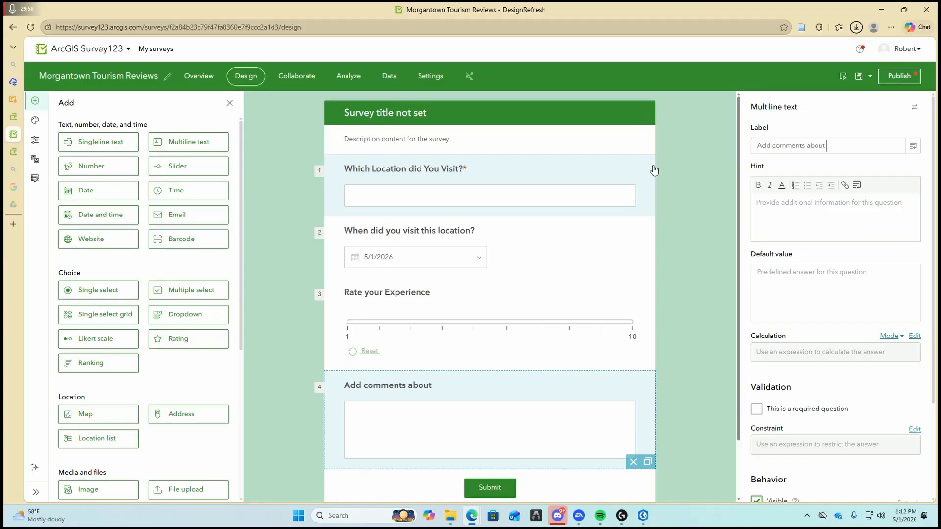
{"action": "type", "text": " their experience"}
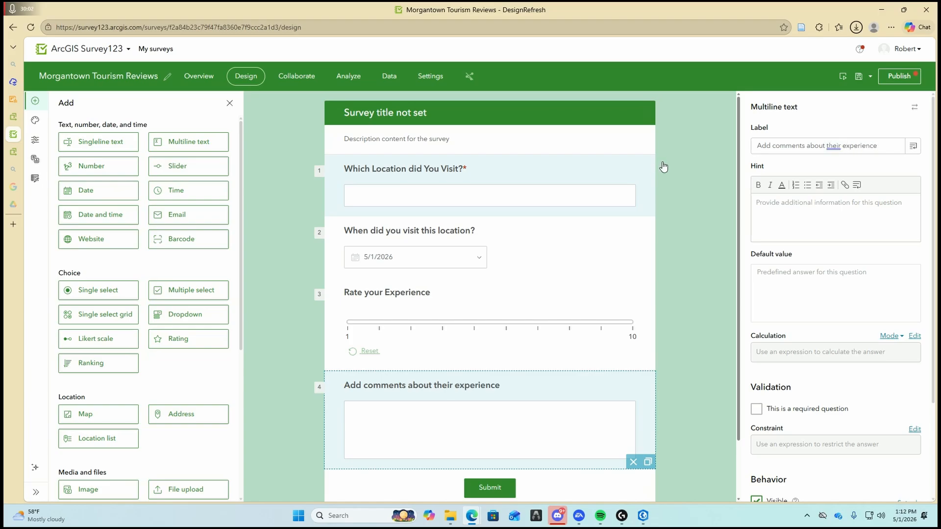
Step: Make the visit date question and the experience rating slider required
{"action": "left_click_drag", "start_coordinate": [535, 280], "coordinate": [491, 299]}
{"action": "left_click", "coordinate": [437, 292]}
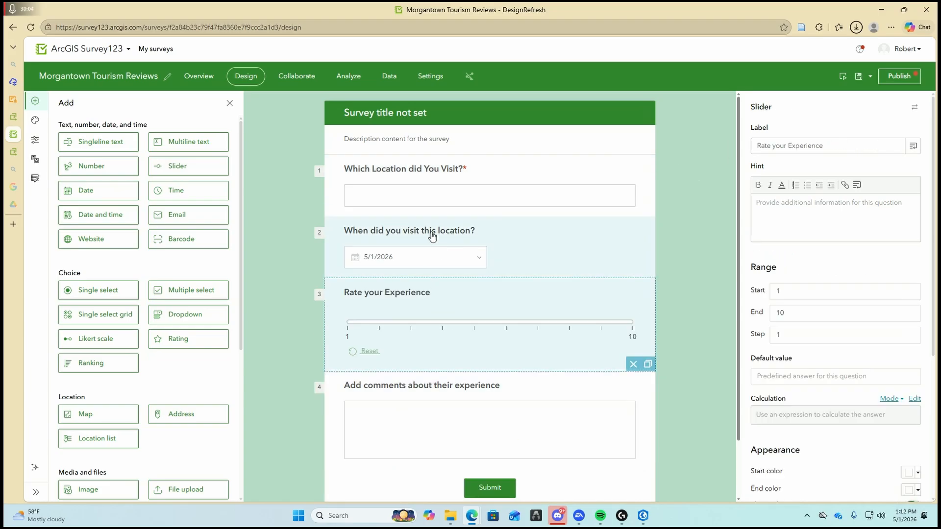
{"action": "left_click", "coordinate": [431, 231]}
{"action": "scroll", "coordinate": [814, 410], "scroll_direction": "down", "scroll_amount": 2}
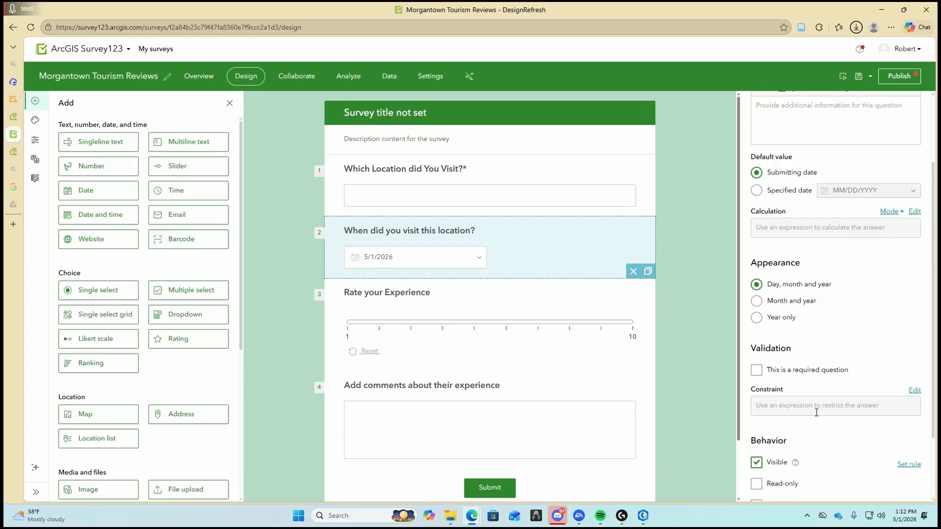
{"action": "left_click", "coordinate": [756, 370]}
{"action": "left_click", "coordinate": [534, 313]}
{"action": "scroll", "coordinate": [781, 392], "scroll_direction": "down", "scroll_amount": 3}
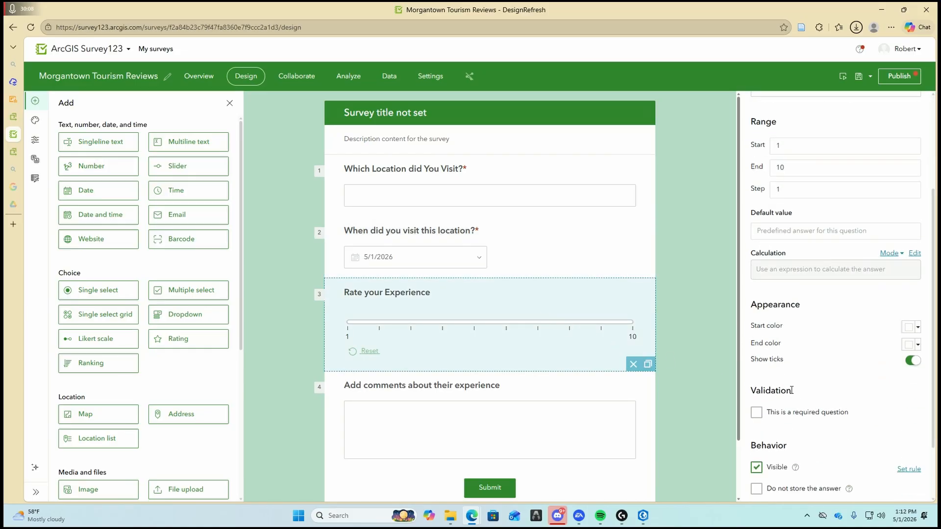
{"action": "left_click", "coordinate": [756, 412]}
{"action": "left_click", "coordinate": [448, 397]}
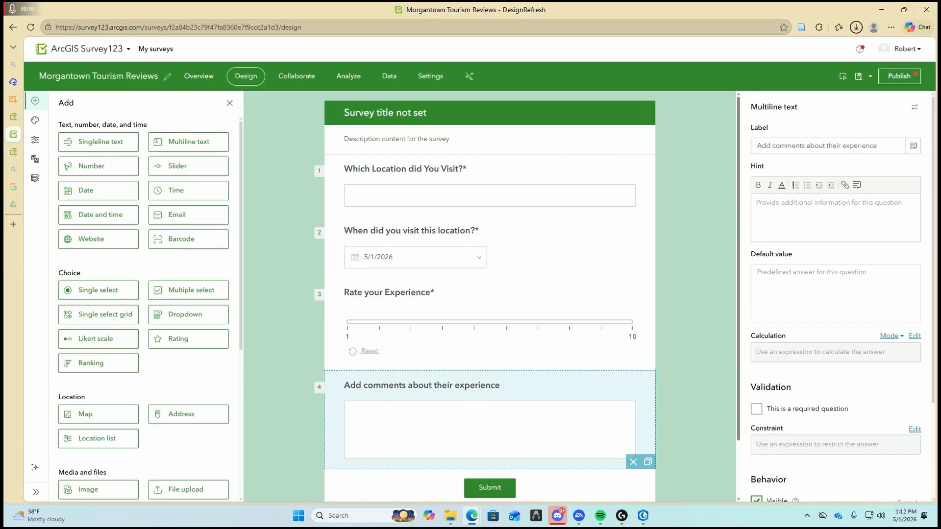
Step: Add a singleline text question with the label "Are there any locations that we should add to the map"
{"action": "left_click", "coordinate": [108, 147]}
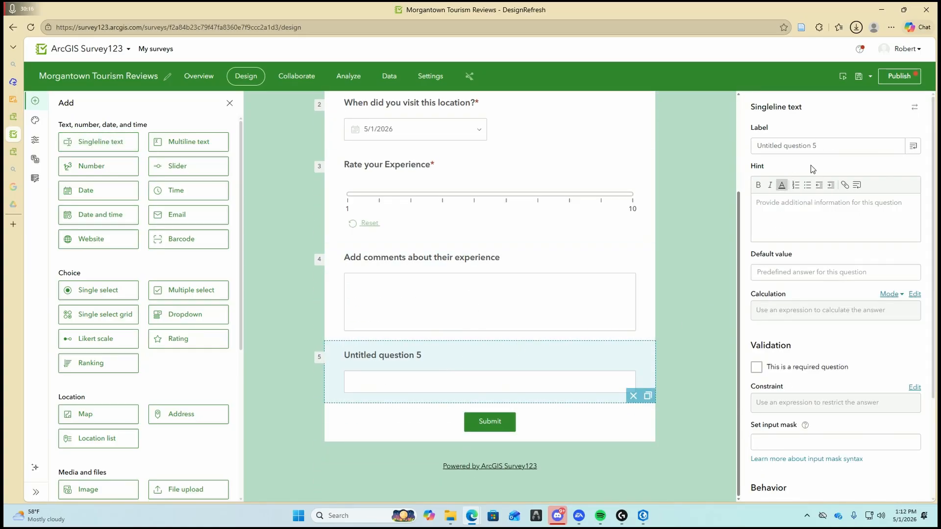
{"action": "left_click_drag", "start_coordinate": [845, 146], "coordinate": [604, 169]}
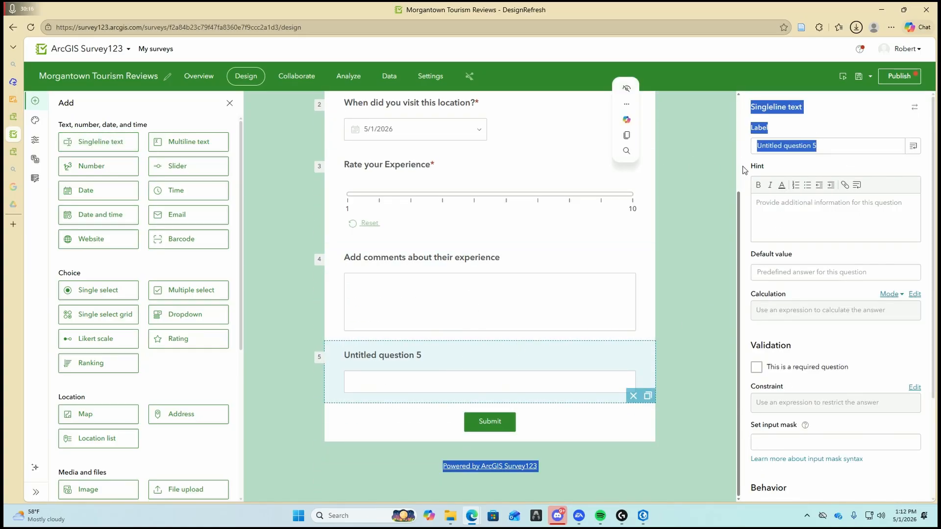
{"action": "left_click", "coordinate": [849, 144]}
{"action": "key", "text": "BackSpace"}
{"action": "key", "text": "BackSpace"}
{"action": "key", "text": "BackSpace"}
{"action": "key", "text": "BackSpace"}
{"action": "key", "text": "BackSpace"}
{"action": "key", "text": "BackSpace"}
{"action": "key", "text": "BackSpace"}
{"action": "key", "text": "BackSpace"}
{"action": "key", "text": "BackSpace"}
{"action": "key", "text": "BackSpace"}
{"action": "key", "text": "BackSpace"}
{"action": "key", "text": "BackSpace"}
{"action": "key", "text": "BackSpace"}
{"action": "key", "text": "BackSpace"}
{"action": "key", "text": "BackSpace"}
{"action": "key", "text": "BackSpace"}
{"action": "key", "text": "BackSpace"}
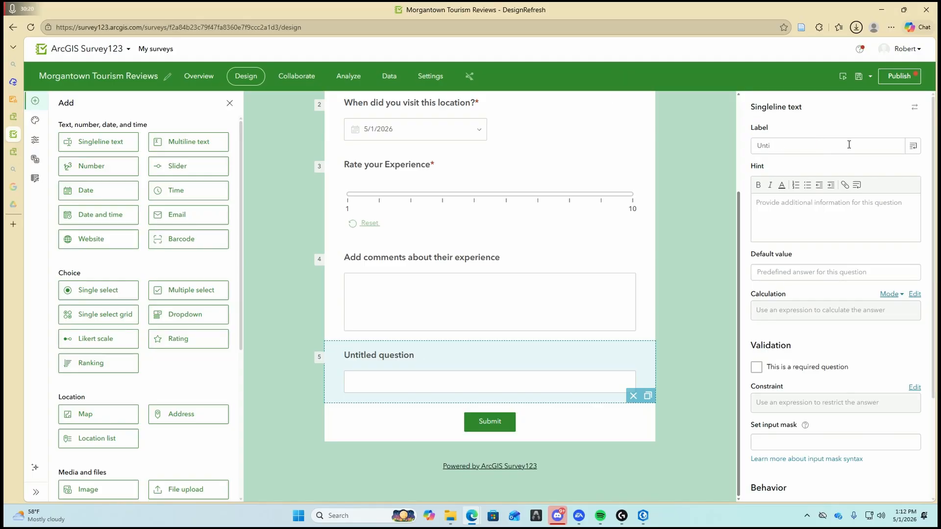
{"action": "type", "text": "Are there a"}
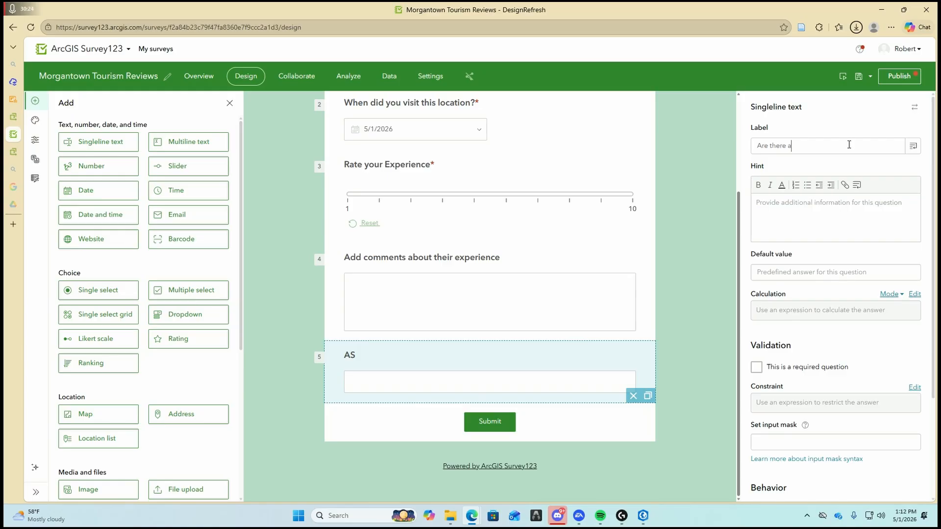
{"action": "type", "text": "ny locations that we should "}
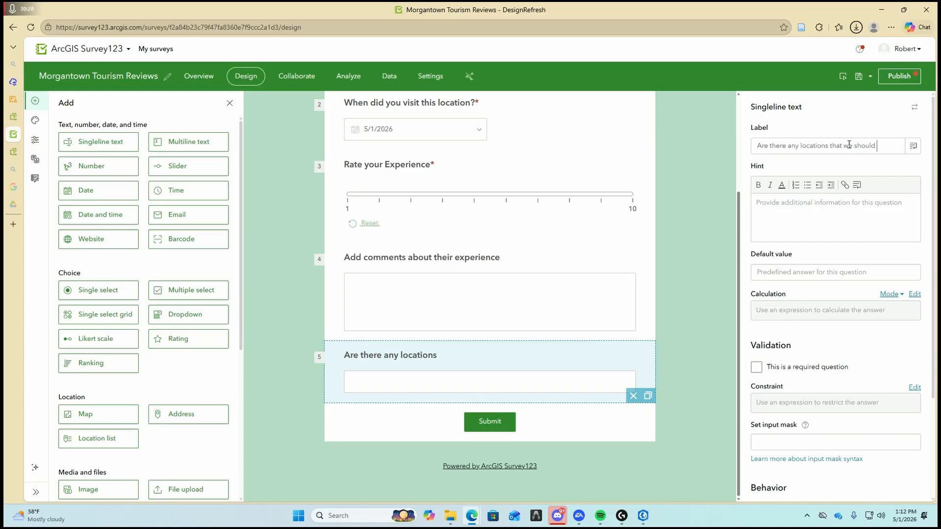
{"action": "type", "text": "add to the map"}
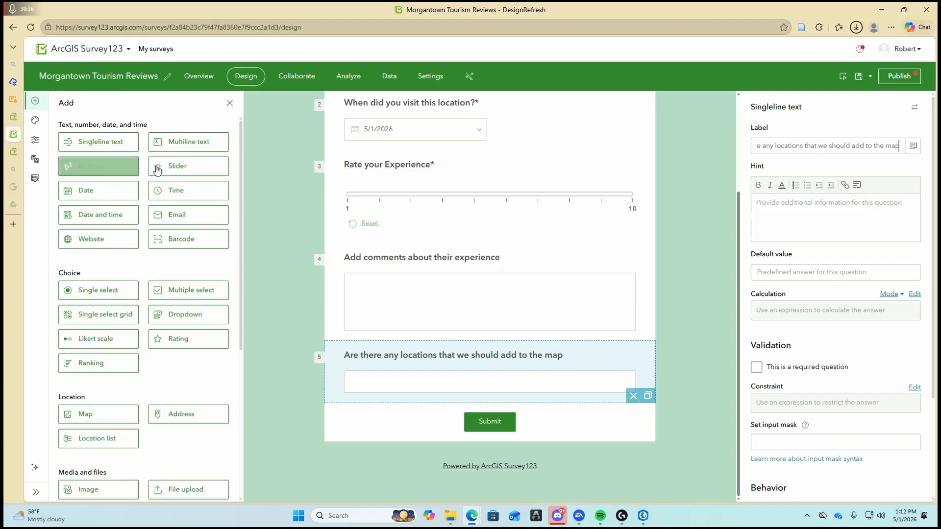
Step: Save and publish the survey, and open its survey link and QR code
{"action": "left_click", "coordinate": [860, 76]}
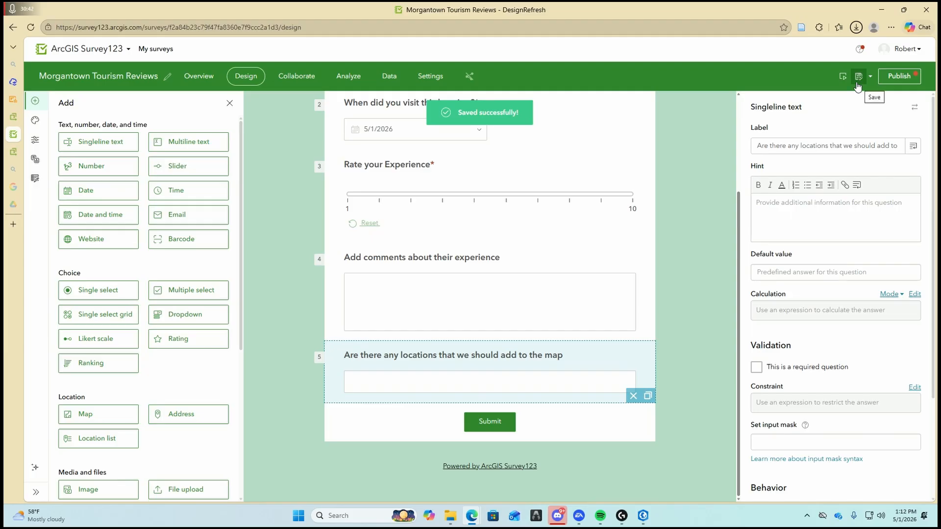
{"action": "left_click", "coordinate": [896, 76]}
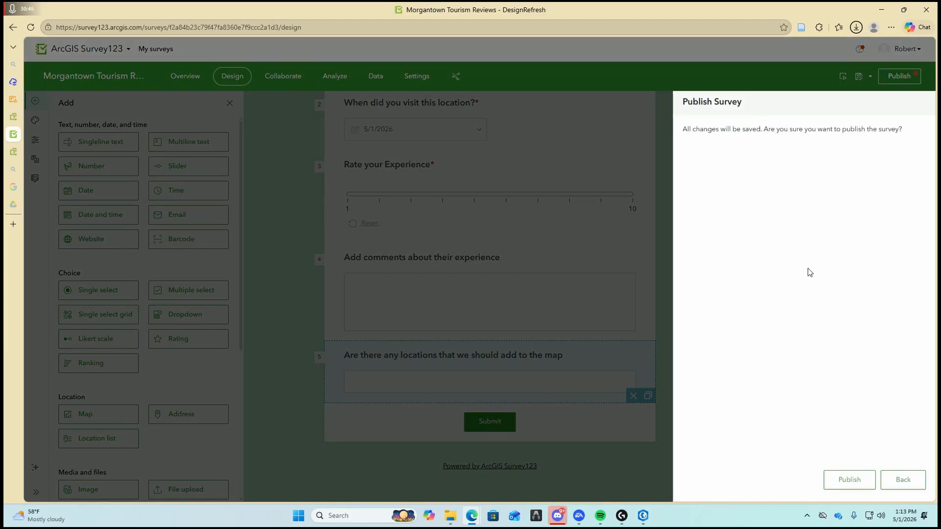
{"action": "left_click", "coordinate": [855, 479]}
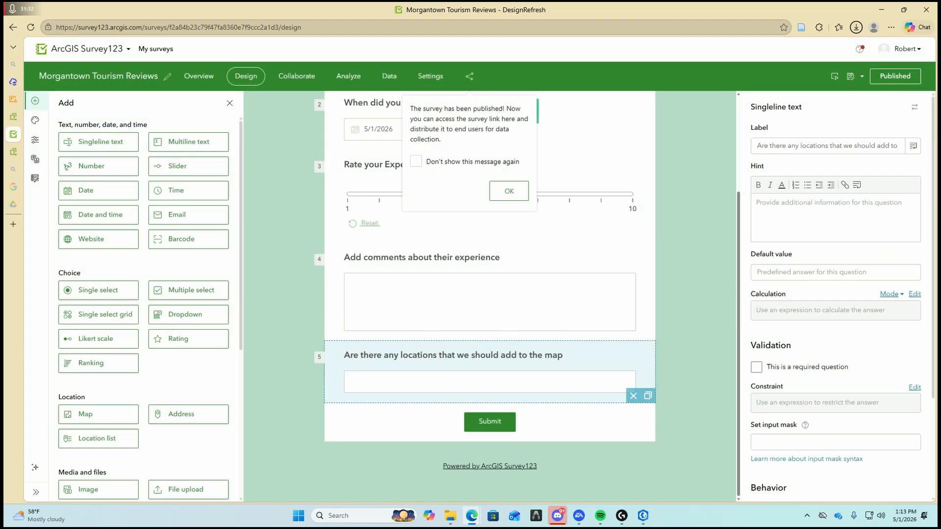
{"action": "left_click", "coordinate": [506, 191]}
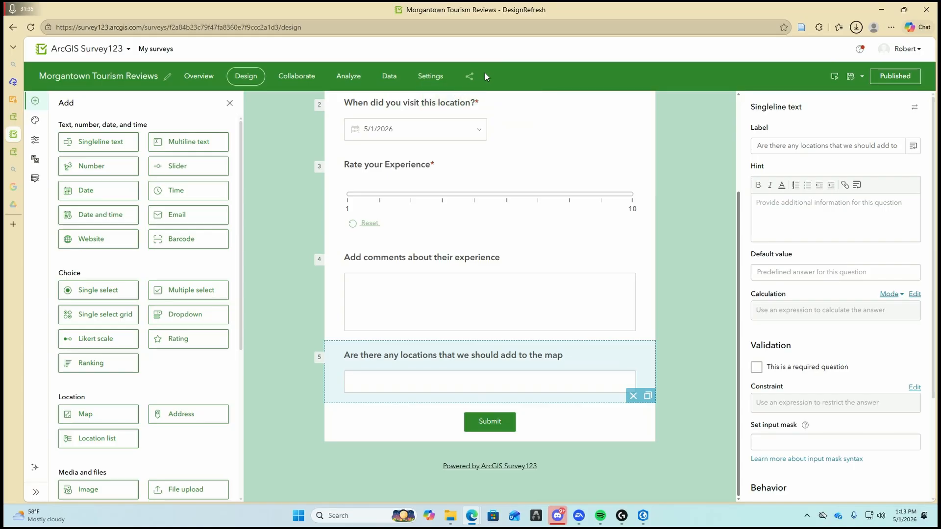
{"action": "left_click", "coordinate": [468, 78]}
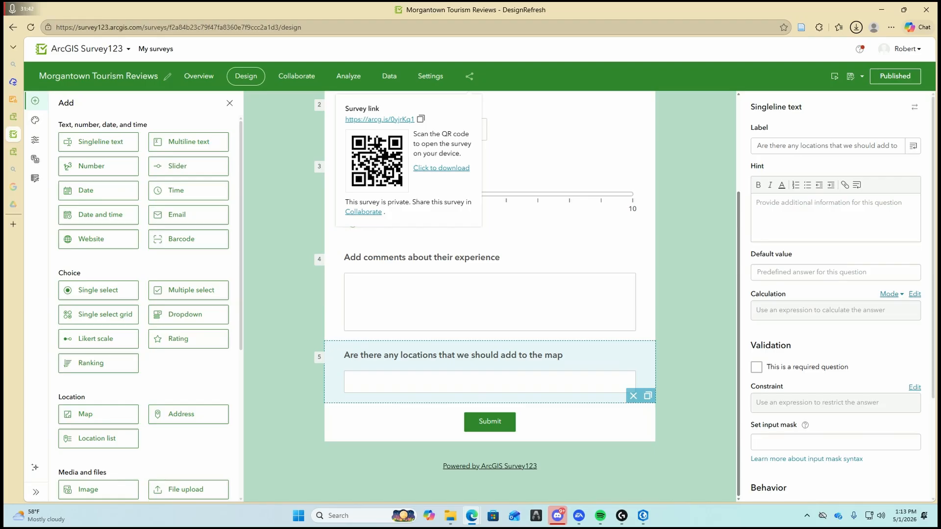
{"action": "left_click", "coordinate": [15, 98]}
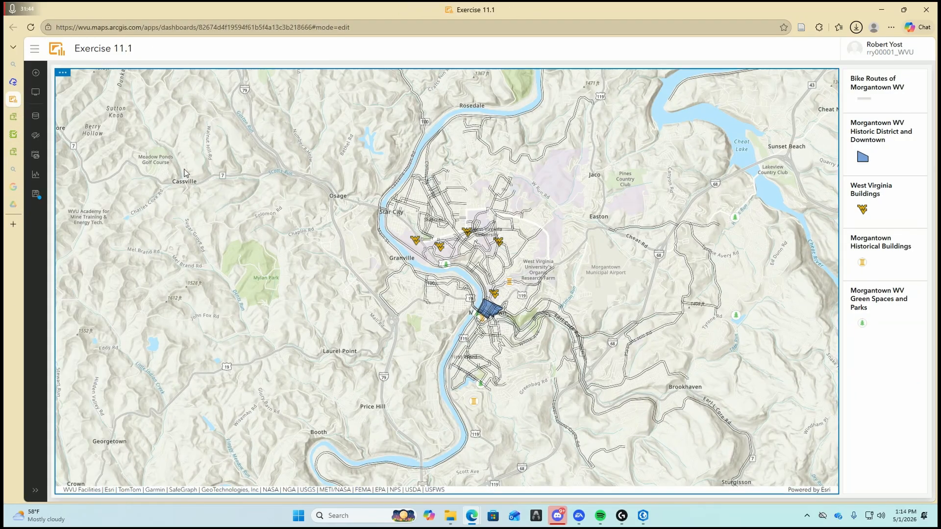
{"action": "left_click", "coordinate": [36, 72]}
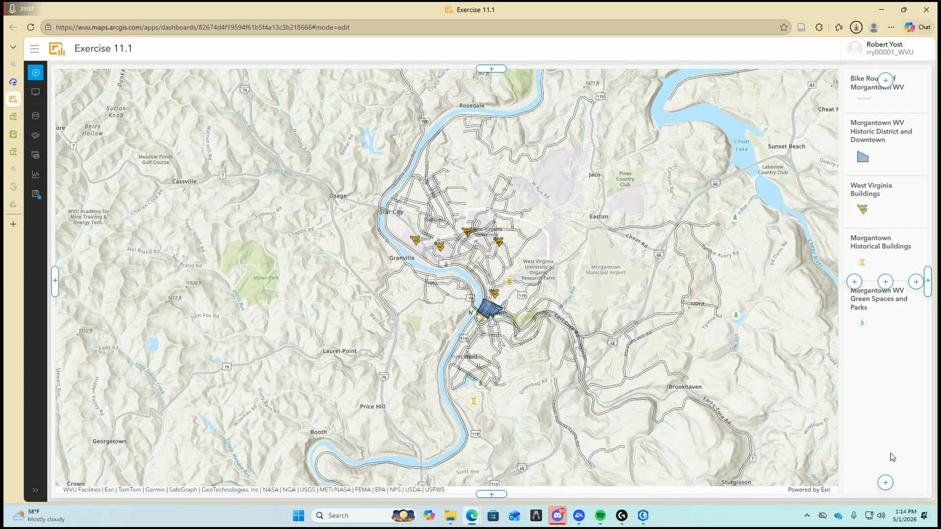
{"action": "left_click", "coordinate": [885, 482]}
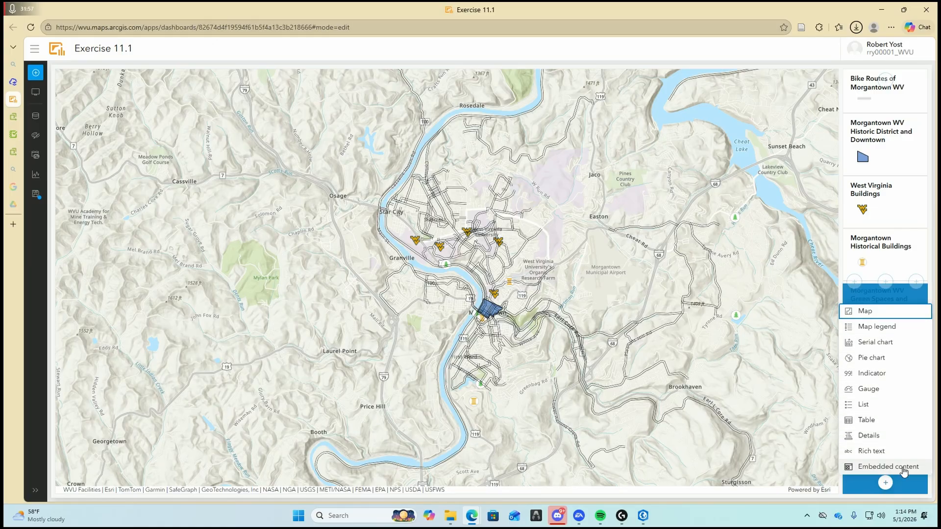
{"action": "left_click", "coordinate": [887, 467]}
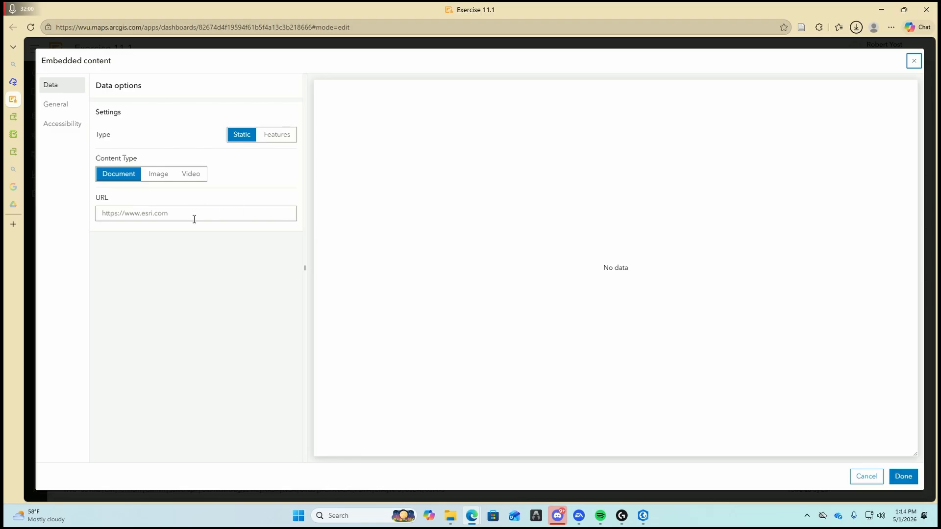
{"action": "left_click", "coordinate": [194, 219]}
{"action": "key", "text": "ctrl+v"}
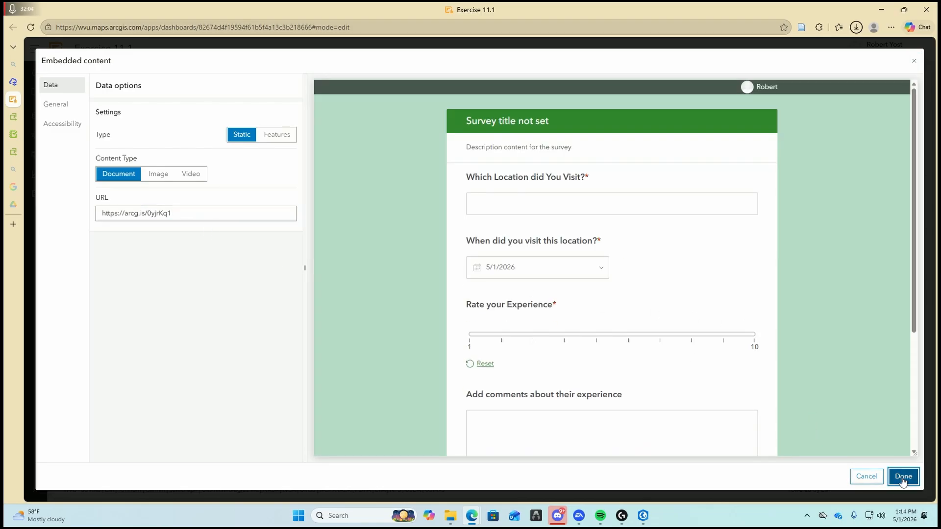
{"action": "left_click", "coordinate": [902, 476]}
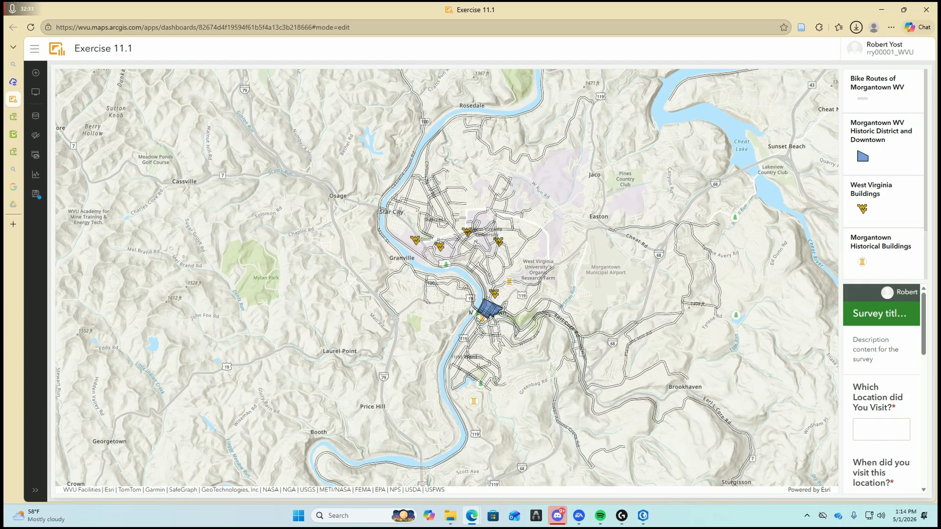
Step: In the Exercise 11.1 web map, add the Morgantown Tourism Reviews_results layer from your own content and save the map
{"action": "mouse_move", "coordinate": [21, 105]}
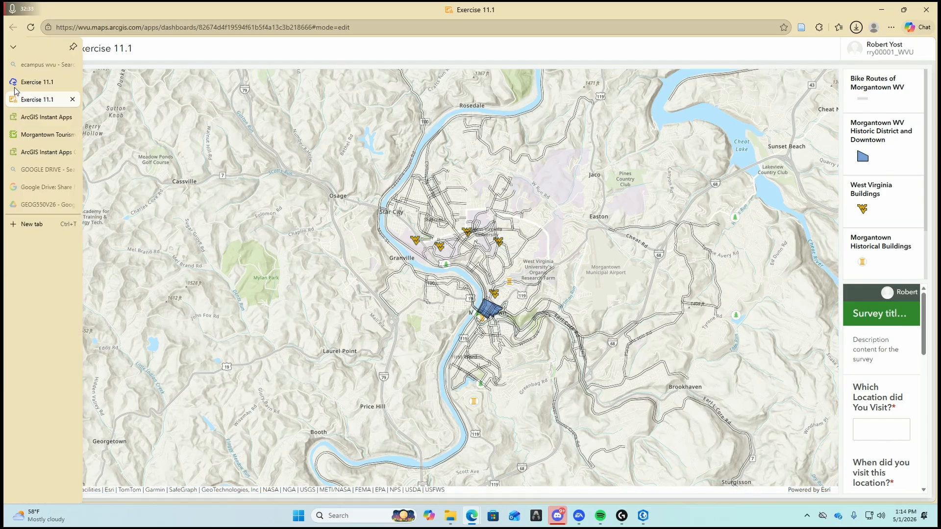
{"action": "left_click", "coordinate": [72, 81]}
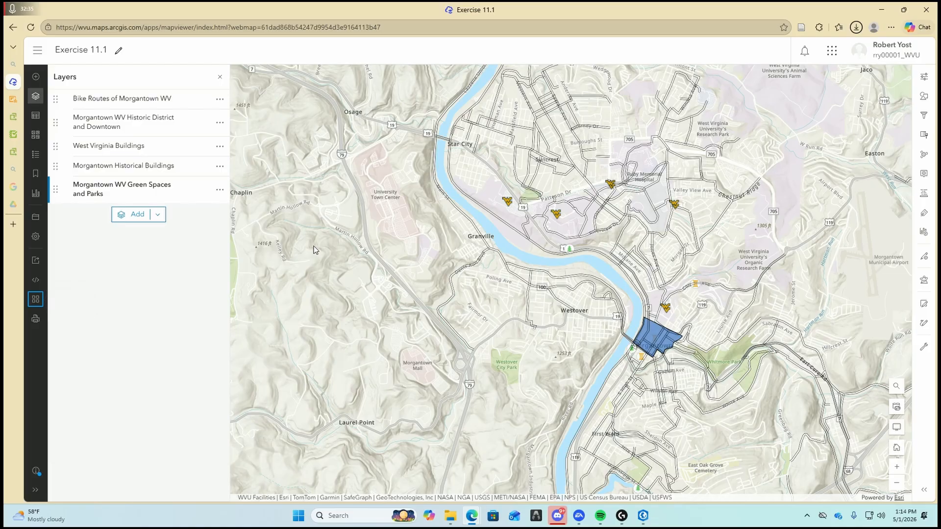
{"action": "left_click", "coordinate": [141, 214]}
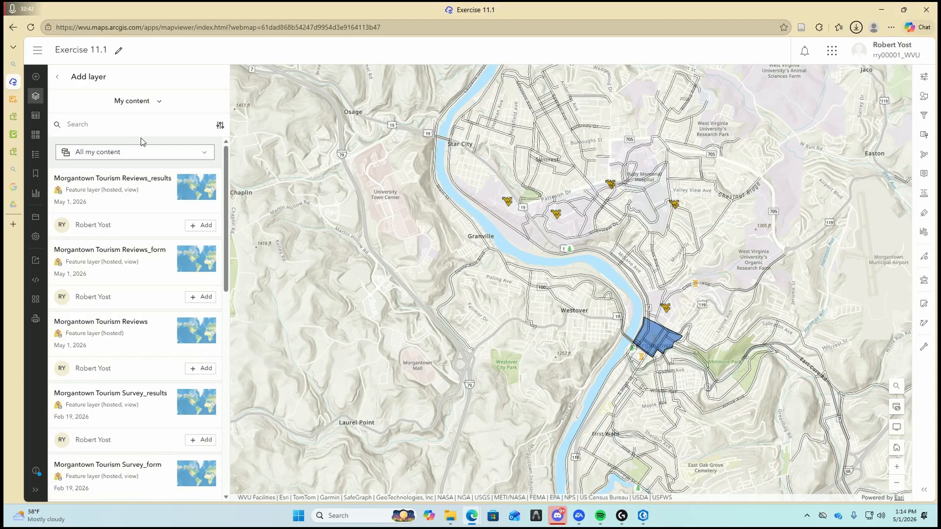
{"action": "left_click", "coordinate": [61, 77]}
{"action": "left_click", "coordinate": [157, 214]}
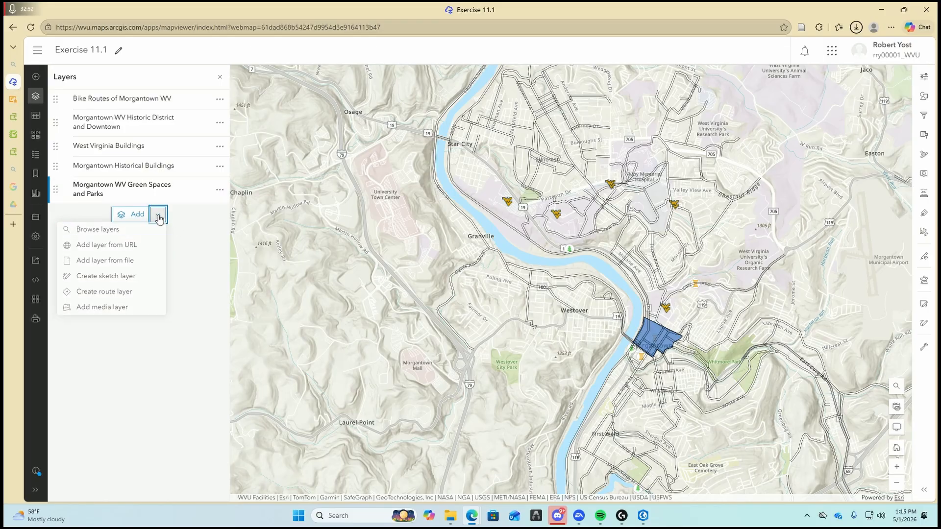
{"action": "left_click", "coordinate": [125, 215]}
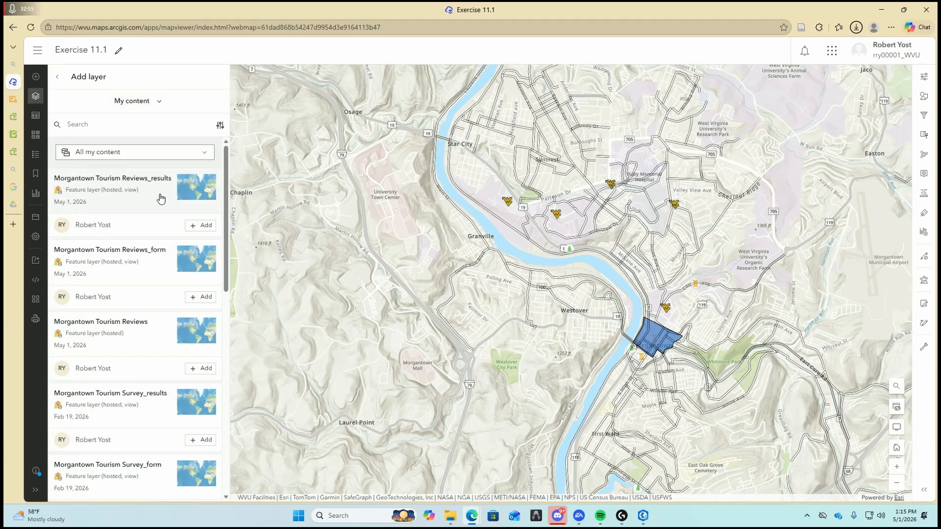
{"action": "left_click", "coordinate": [196, 227]}
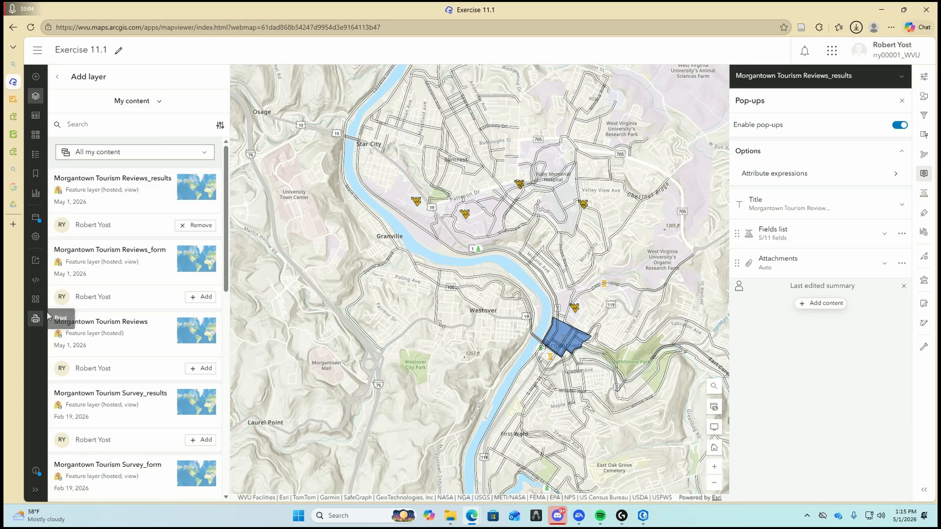
{"action": "left_click", "coordinate": [35, 217]}
{"action": "left_click", "coordinate": [88, 219]}
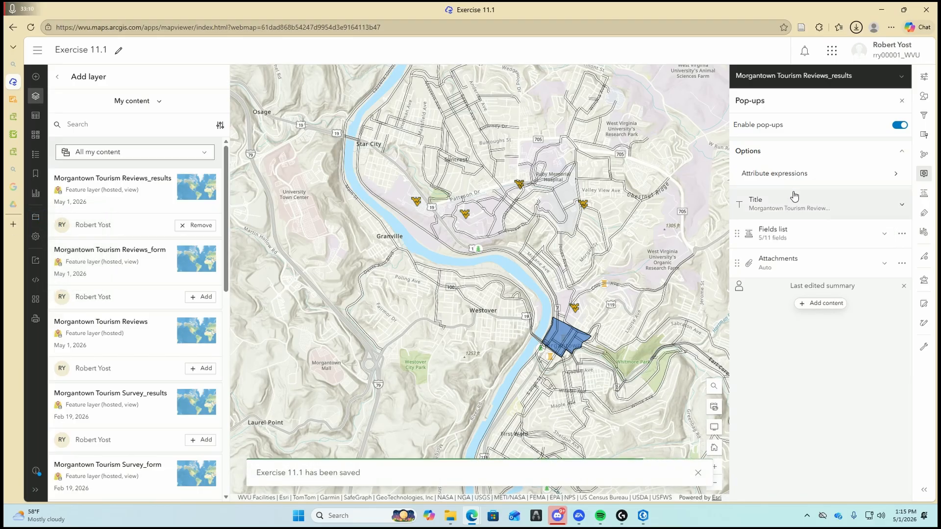
Step: Back in the dashboard, add a full-width table below the map and survey, using the Morgantown Tourism Reviews_results layer as its data
{"action": "left_click", "coordinate": [14, 99]}
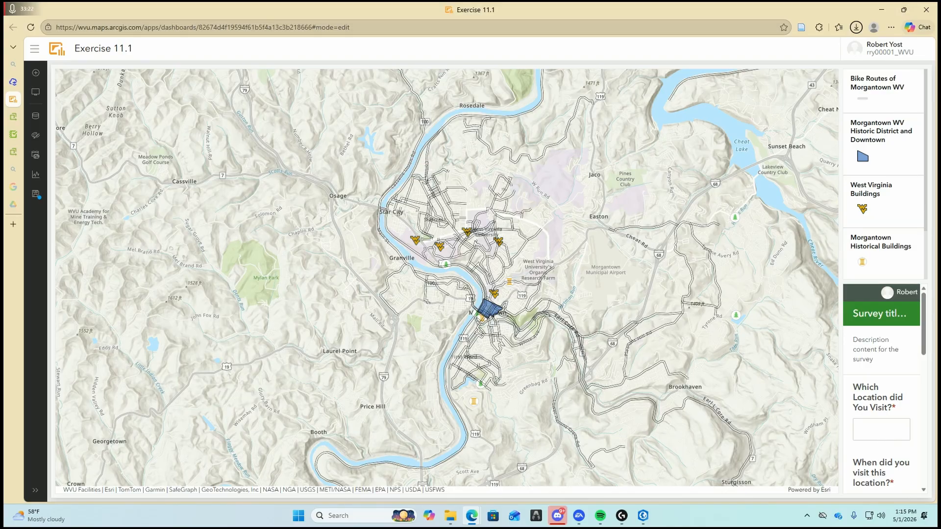
{"action": "left_click", "coordinate": [40, 75]}
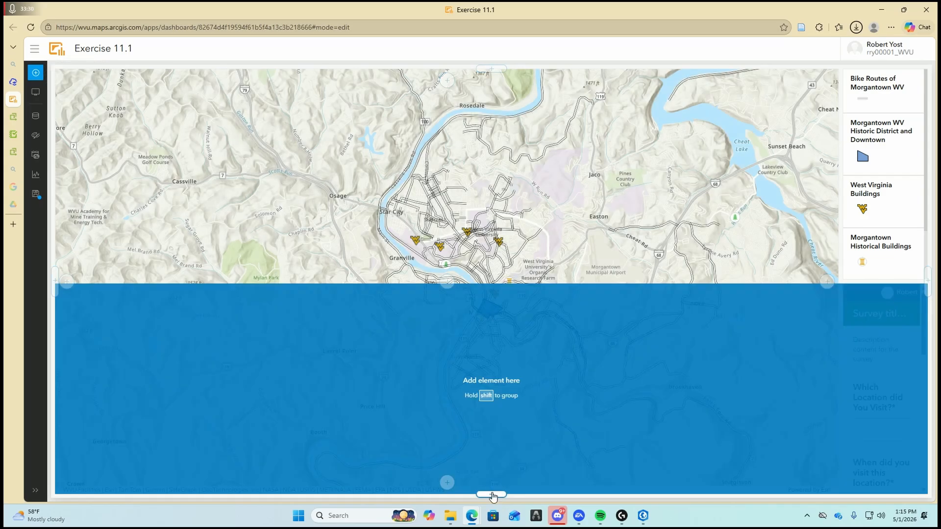
{"action": "left_click", "coordinate": [492, 494]}
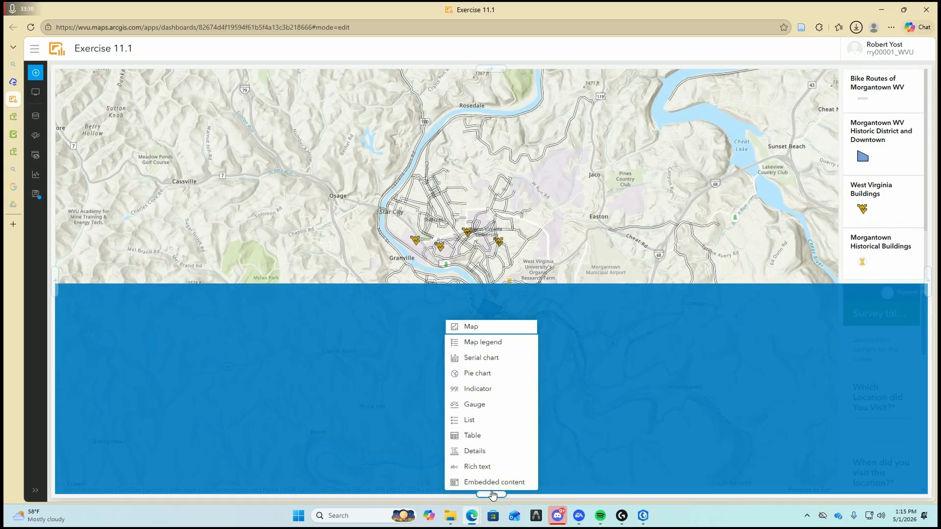
{"action": "left_click", "coordinate": [495, 436]}
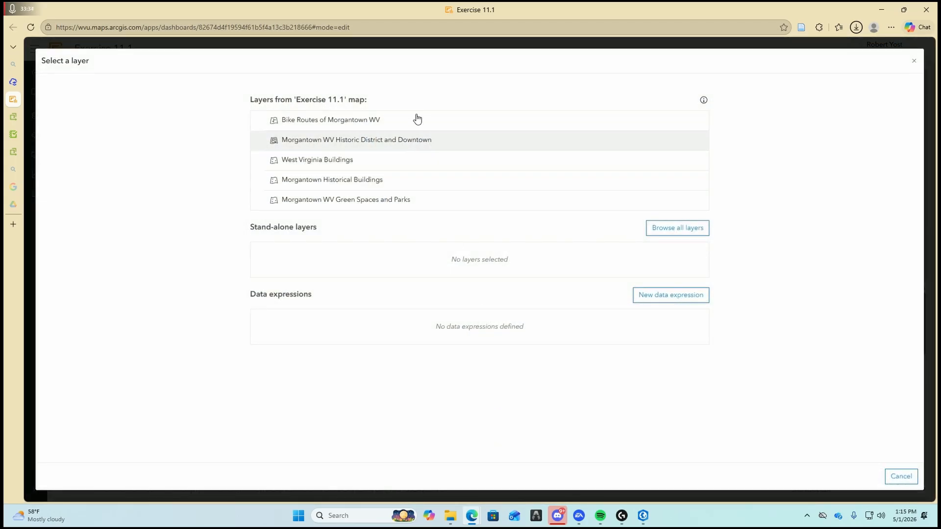
{"action": "left_click", "coordinate": [675, 229]}
{"action": "left_click", "coordinate": [241, 201]}
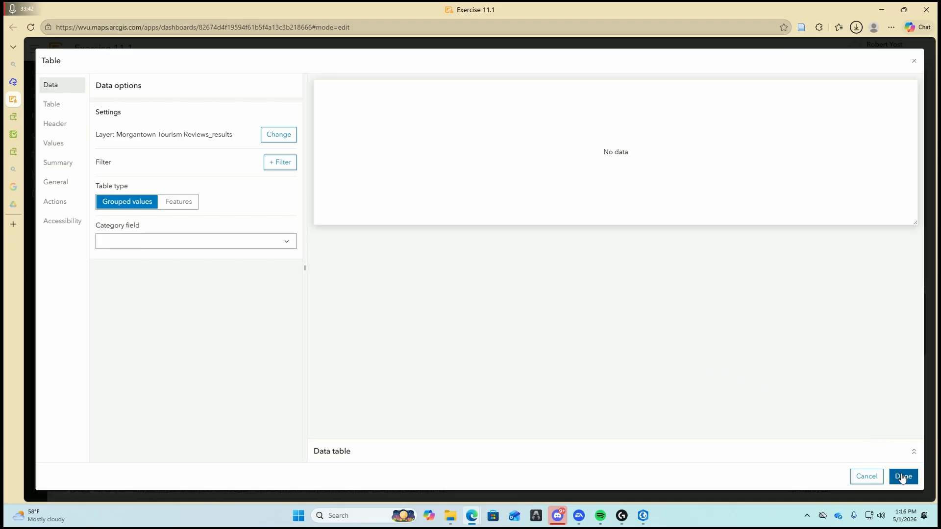
{"action": "left_click", "coordinate": [902, 478]}
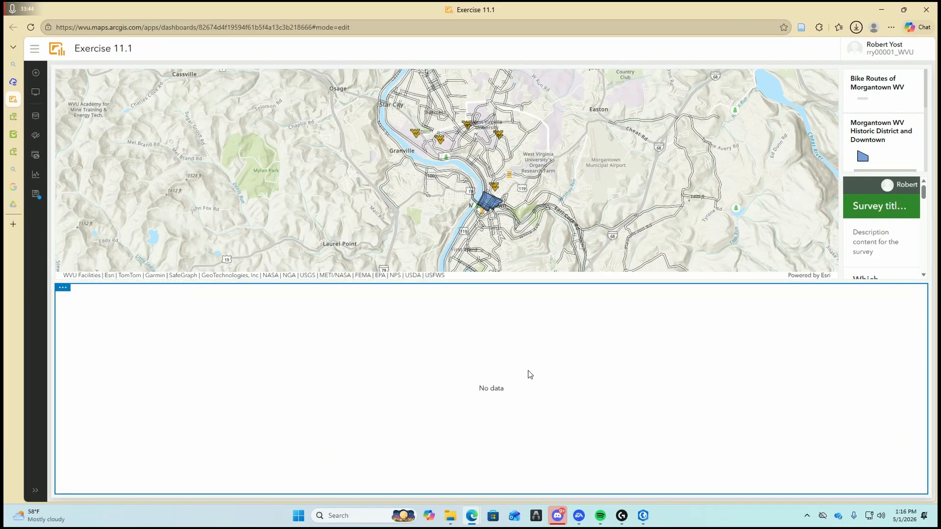